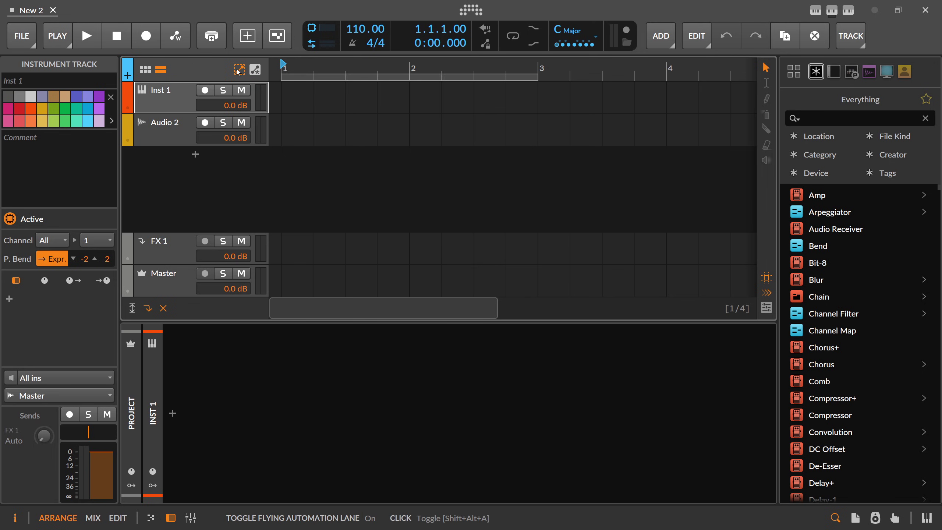
Create a one-bar note clip at bar 1 of the Inst 1 track in the arranger
click(257, 70)
click(256, 71)
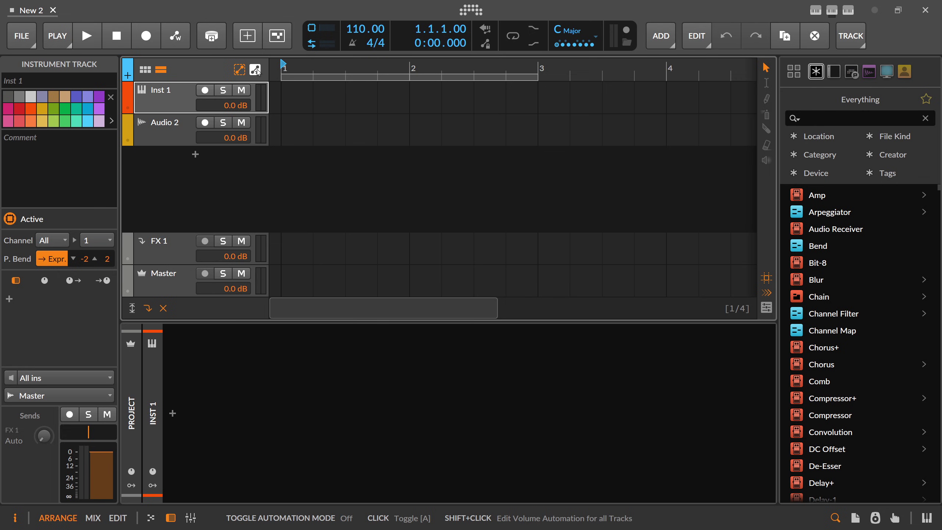
double_click(345, 97)
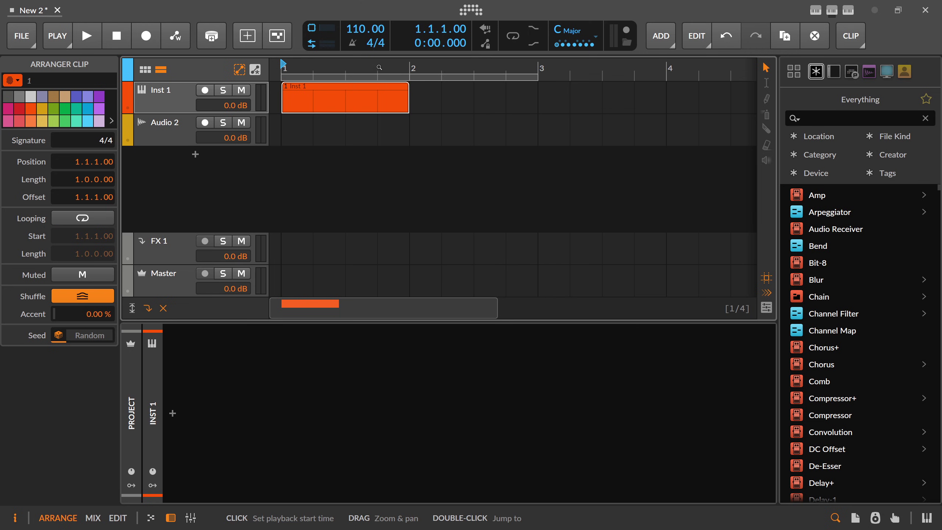
Generate a Natural Minor sequence with a 2-octave range in the clip using Melody Maker, and extend the clip to two bars
click(818, 13)
click(748, 53)
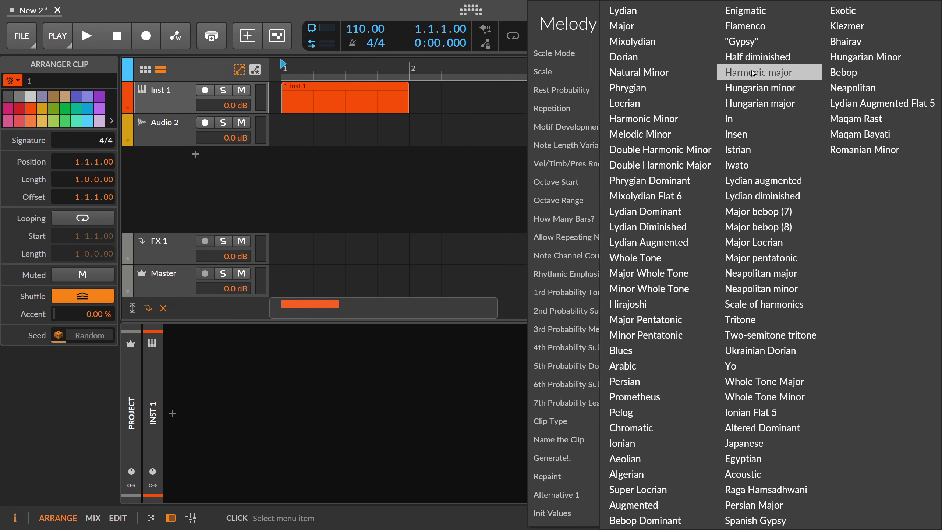
click(652, 190)
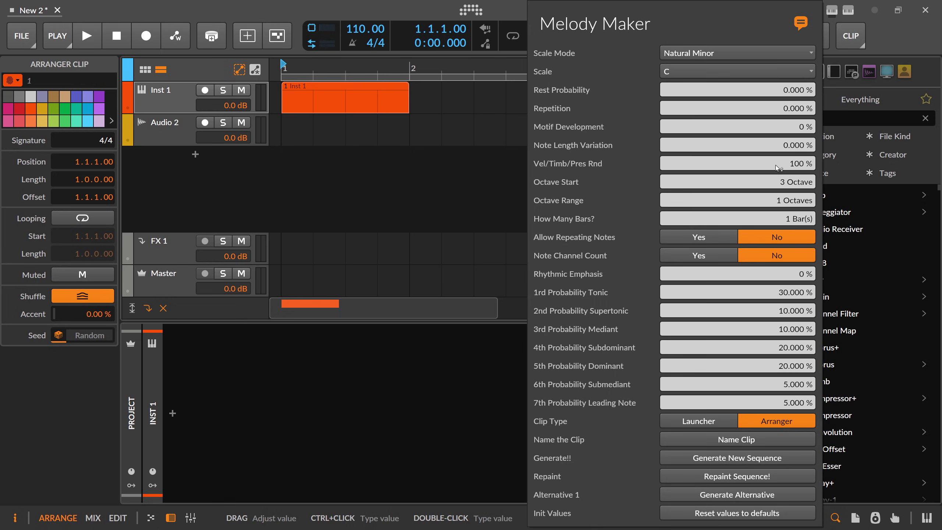
drag(782, 187, 777, 196)
click(716, 458)
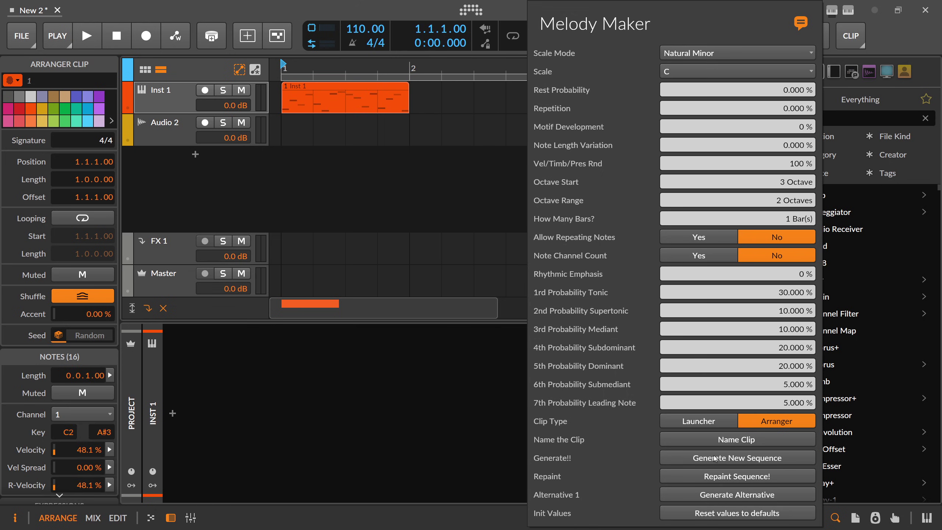
click(366, 89)
drag(408, 110, 538, 109)
Insert the Polymer synth into the Inst 1 track's device chain
click(173, 96)
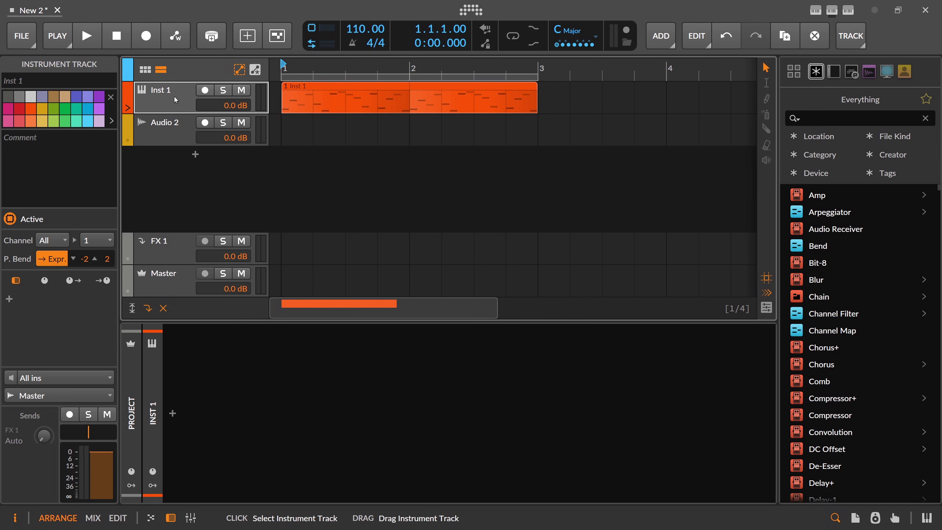
click(173, 413)
text(poly)
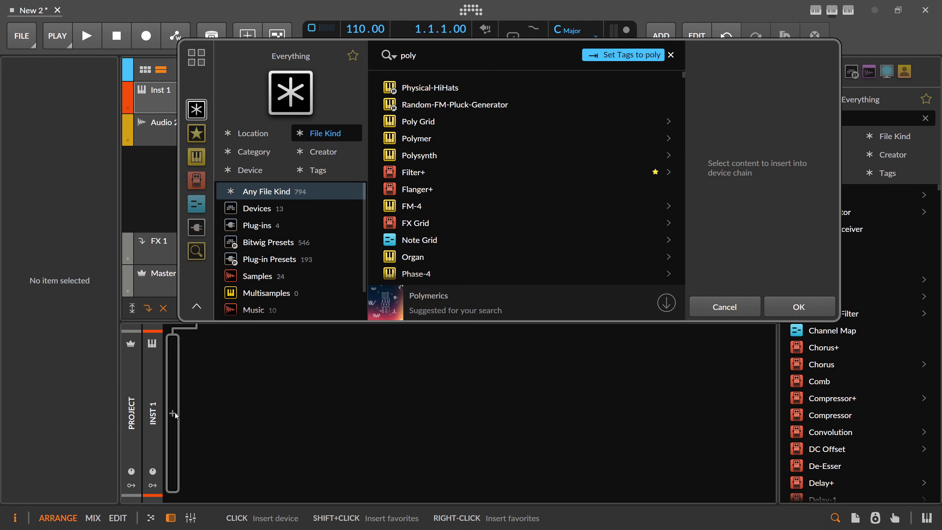
text(mer)
key(Return)
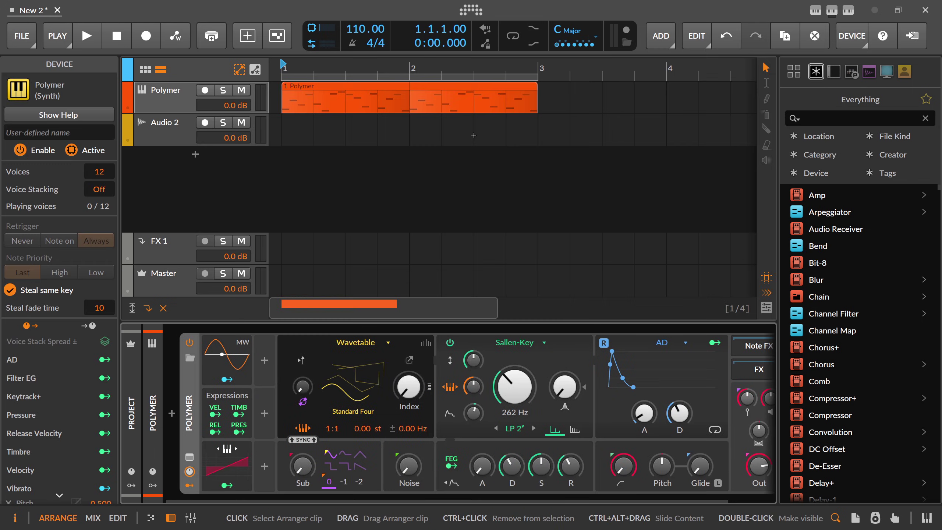
Add a Convolution reverb after Polymer in the device chain
drag(555, 501, 601, 502)
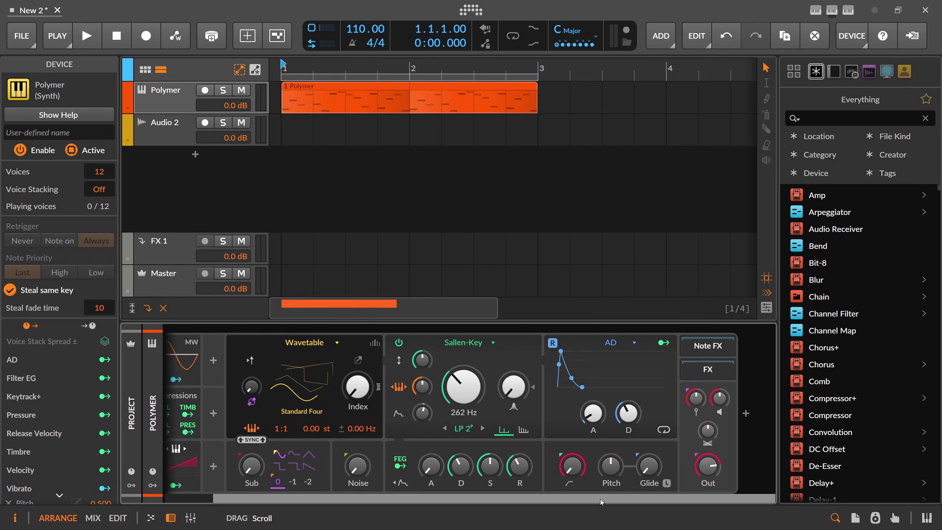
click(746, 413)
text(conv)
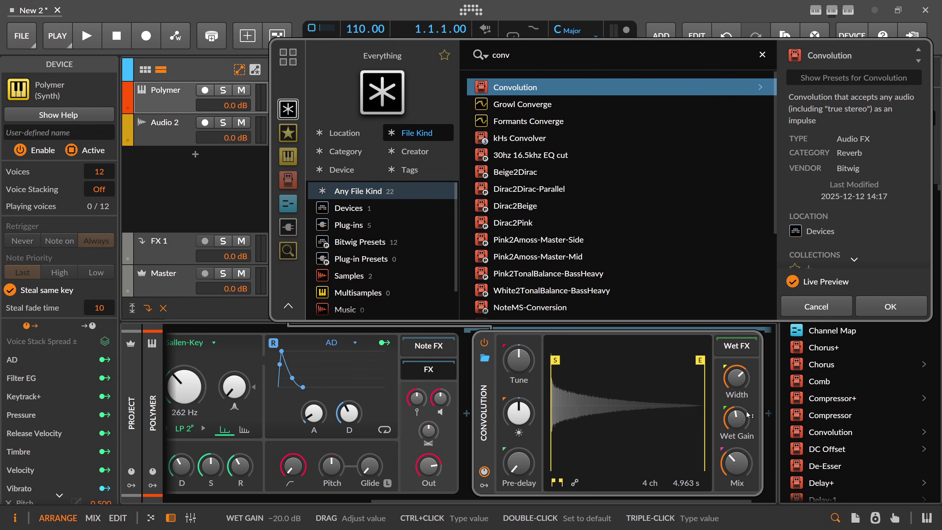
key(Return)
Add a Delay-2 device after Convolution in the device chain
click(770, 413)
text(de)
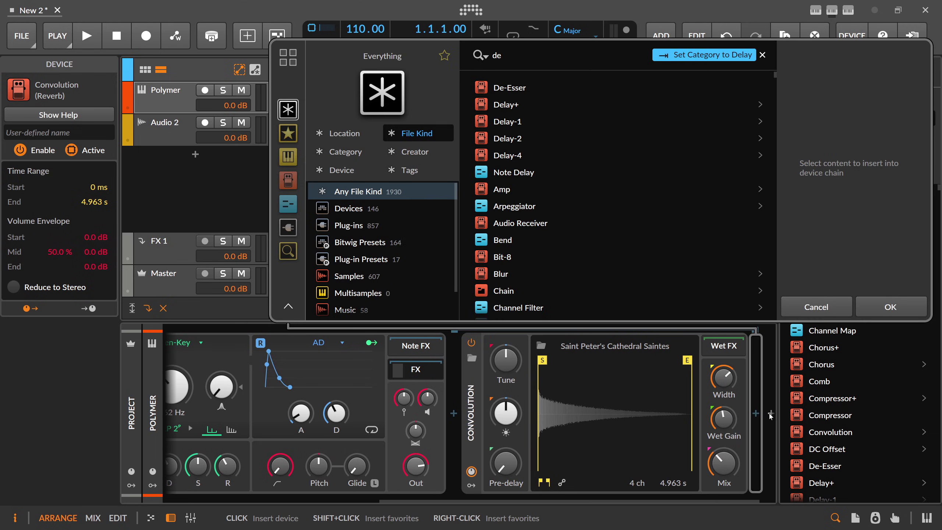
text(lay)
key(Down)
key(Down)
key(Return)
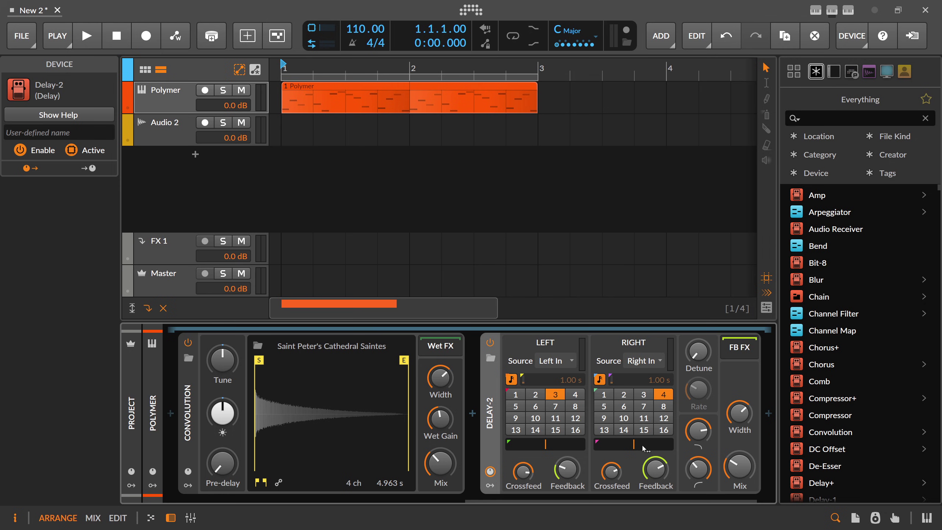
Set Polymer's oscillator unison to 16 voices
scroll(643, 448, left, 10)
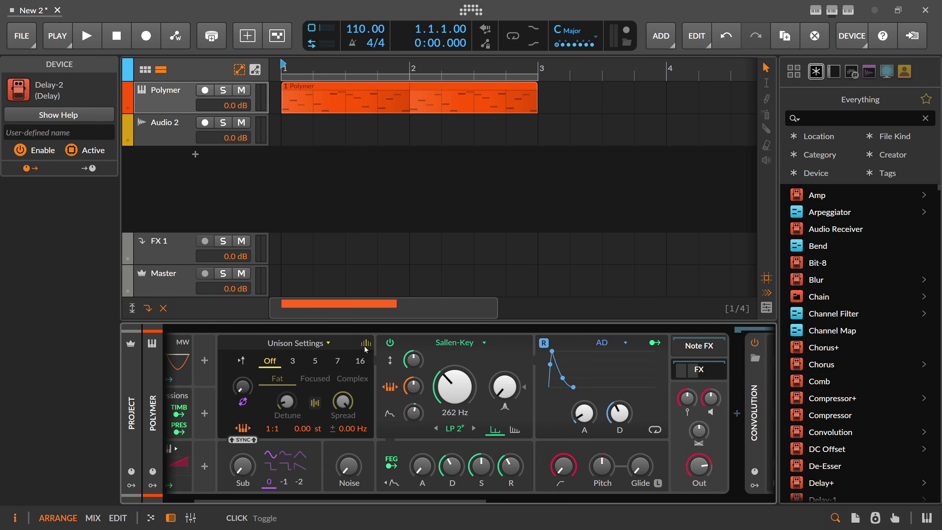
click(360, 361)
drag(300, 498, 271, 495)
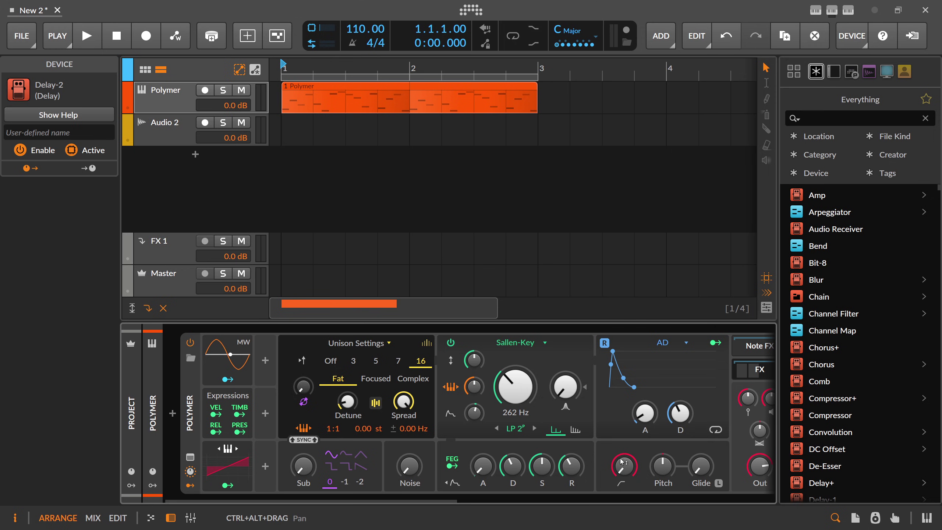
Play the melody while fine-tuning Polymer's unison Detune, filter envelope amount and filter envelope Sustain
key(space)
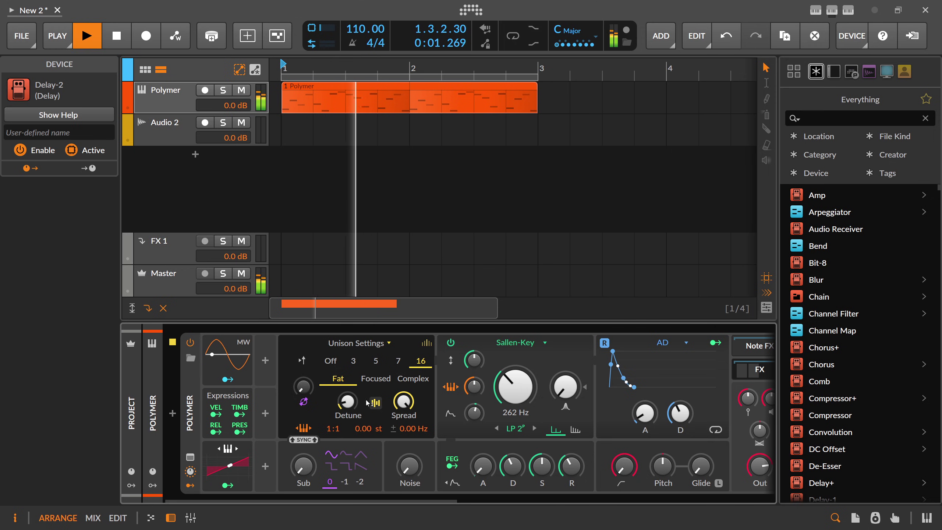
drag(347, 401, 348, 406)
drag(474, 412, 474, 404)
drag(542, 466, 542, 473)
key(space)
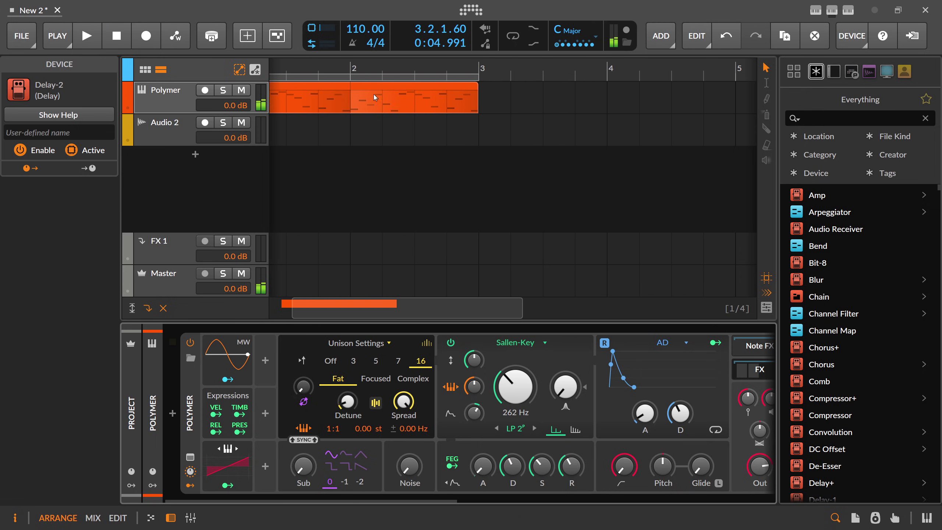
Loop the arranger over the two-bar Polymer clip and audition it briefly
drag(390, 74, 389, 59)
click(387, 89)
key(ctrl+l)
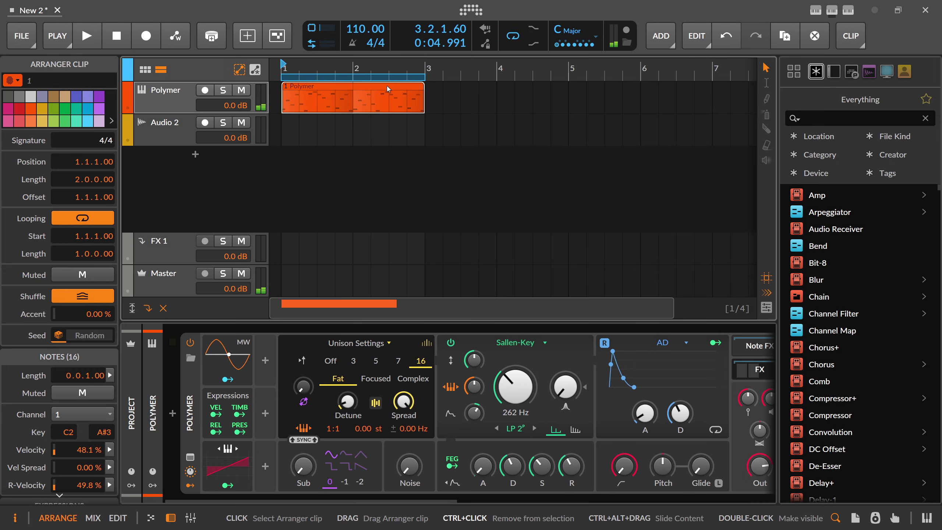
key(space)
key(space)
Automate Polymer's filter Cutoff across the two-bar clip, rising and falling from 298 Hz to 605 Hz at 3.1.1, and play it
click(256, 70)
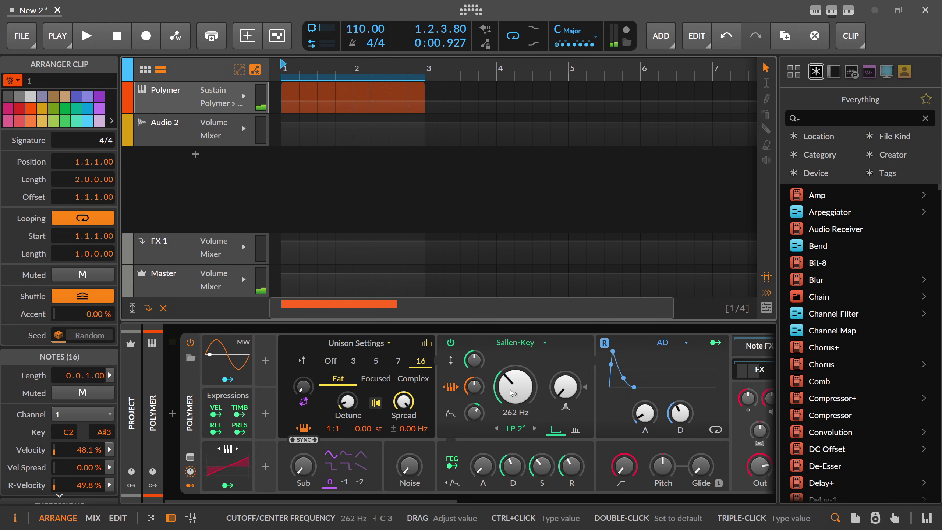
drag(513, 392, 513, 384)
click(283, 101)
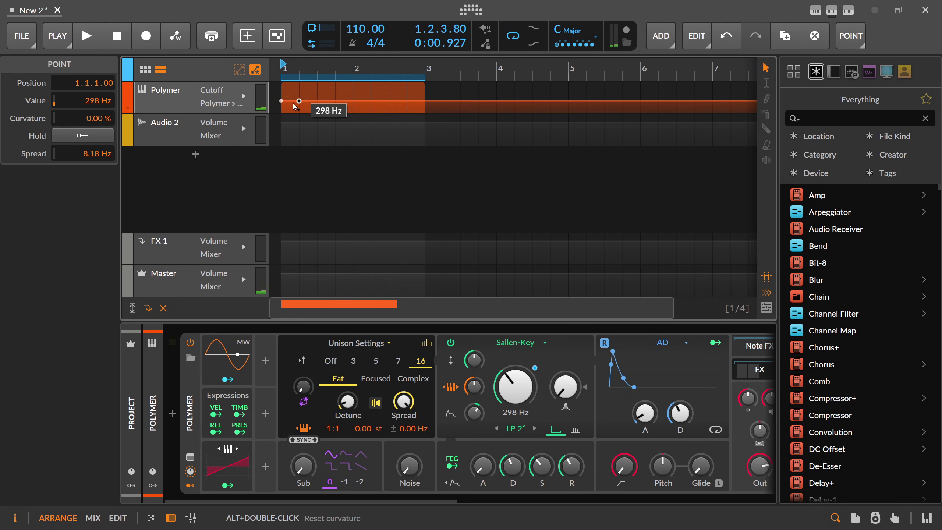
drag(296, 101, 425, 98)
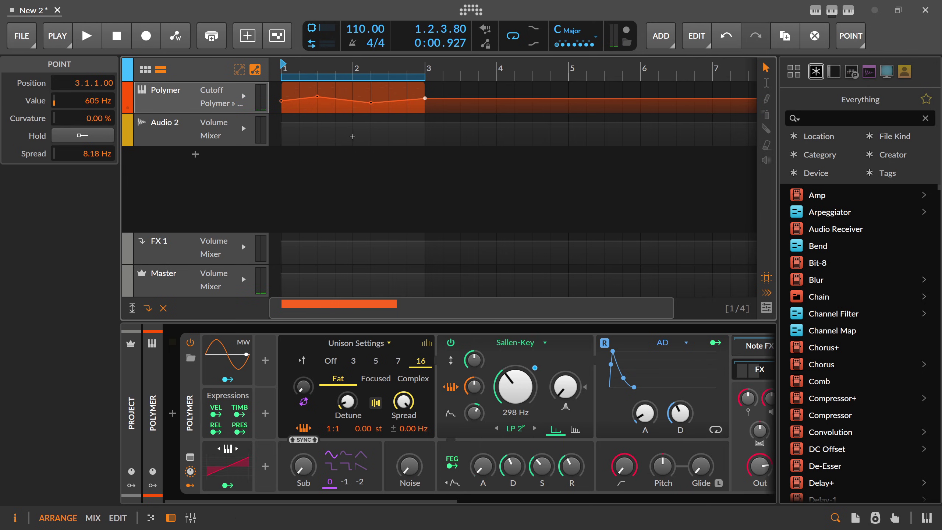
key(space)
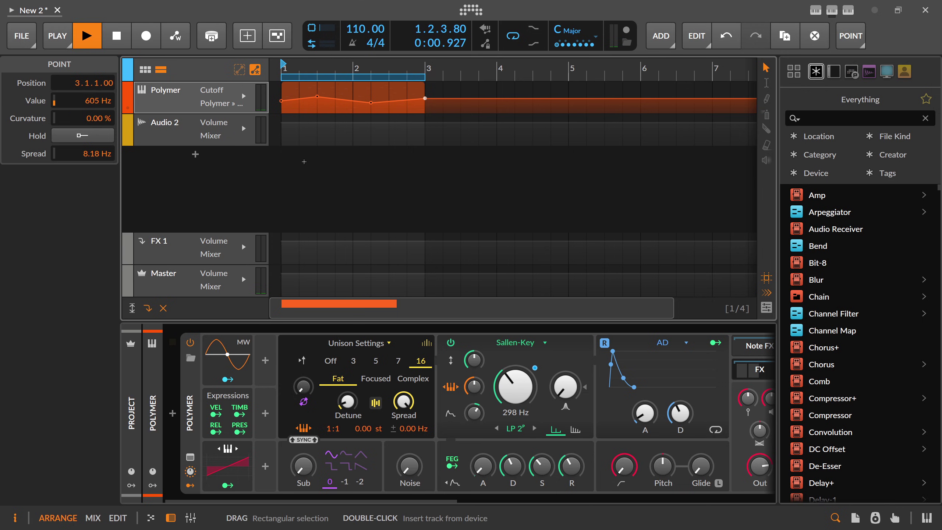
Automate Polymer's AD Decay with alternating low and high points, 1.62 s at 2.3.1 and 626 ms at 3.1.1, and audition it
click(679, 413)
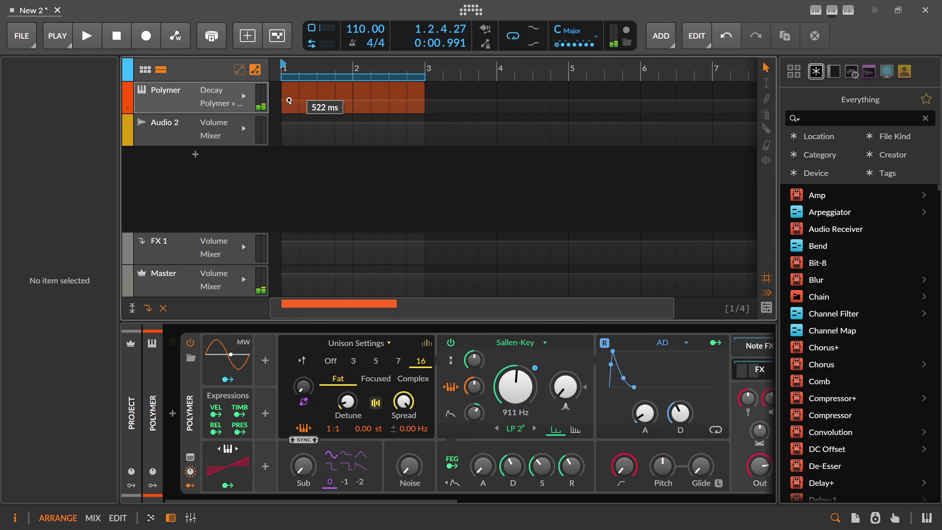
click(282, 99)
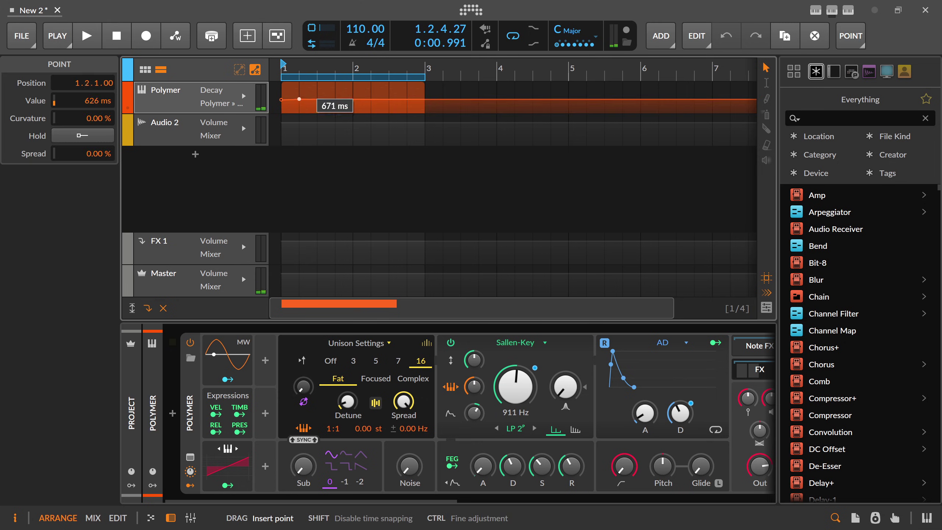
click(318, 96)
click(353, 100)
click(388, 95)
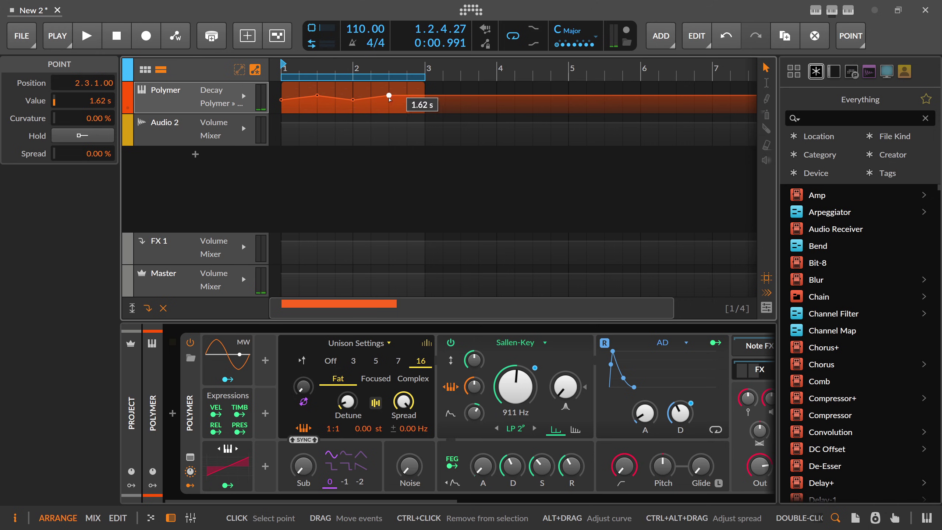
click(425, 99)
key(space)
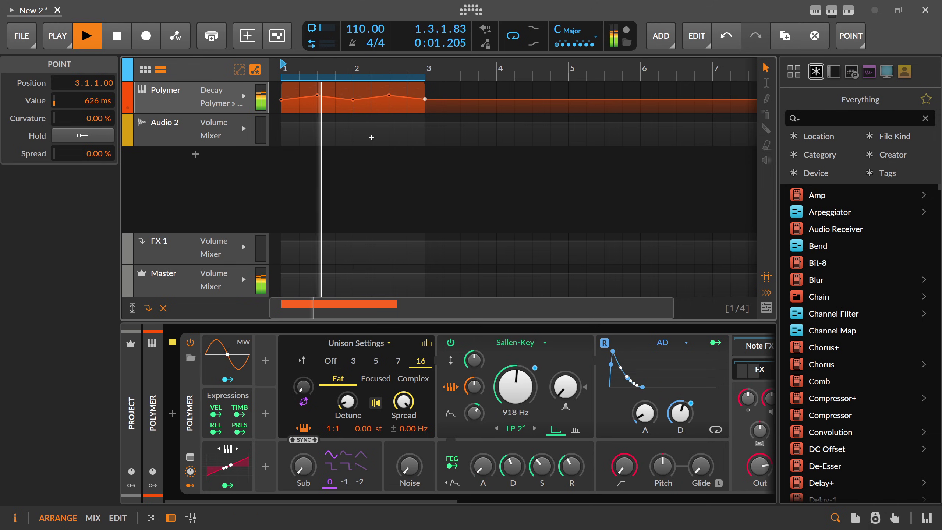
key(space)
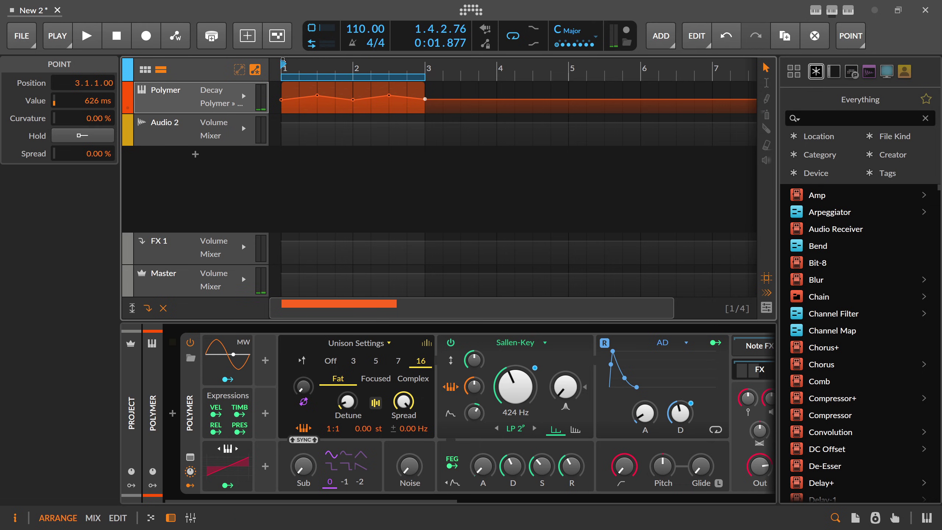
Toggle automation mode for the tracks, leaving it off so the arranger displays the clips
drag(282, 67, 282, 88)
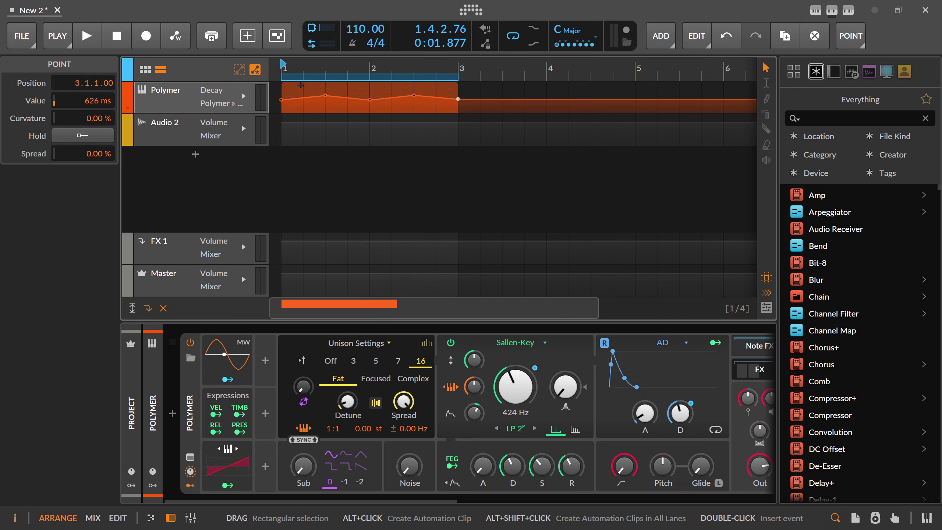
click(256, 70)
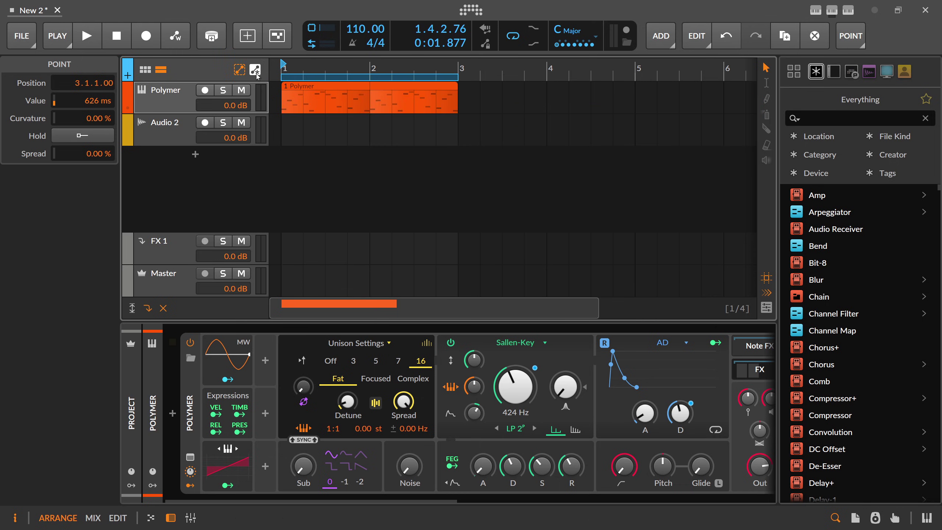
click(257, 72)
click(259, 75)
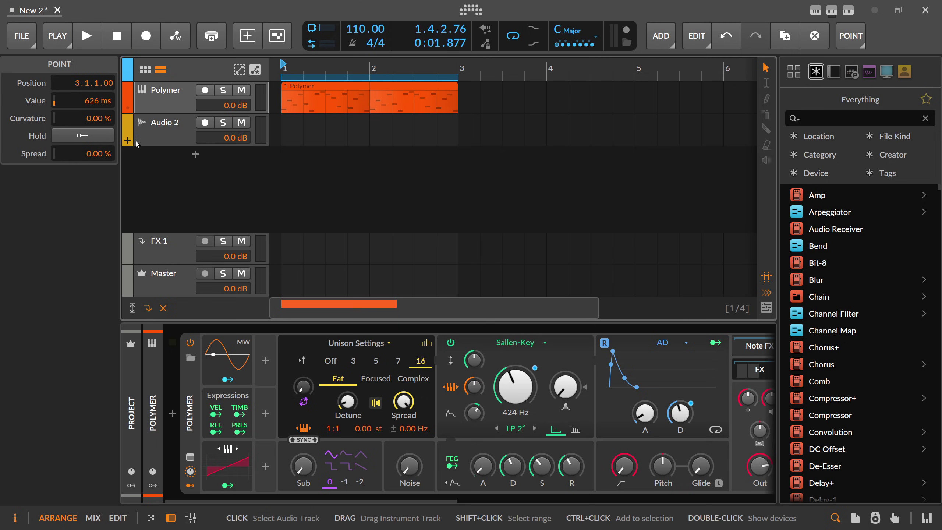
Unfold and collapse the automation lanes of the Polymer track, and do the same for the Audio 2 track
click(128, 113)
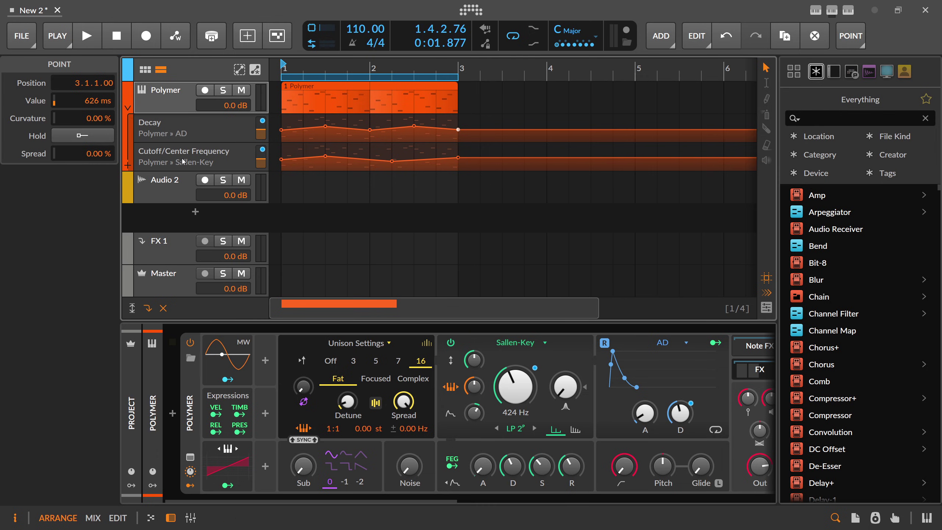
click(129, 112)
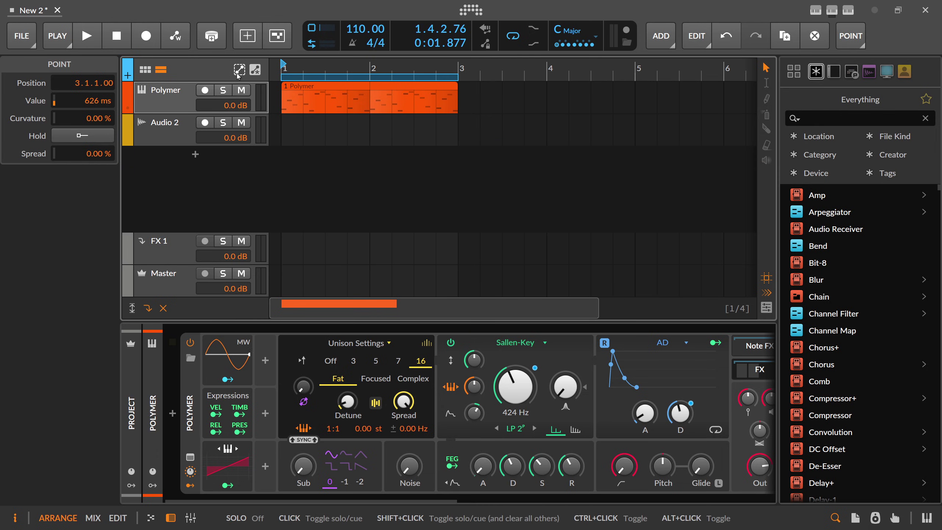
click(130, 142)
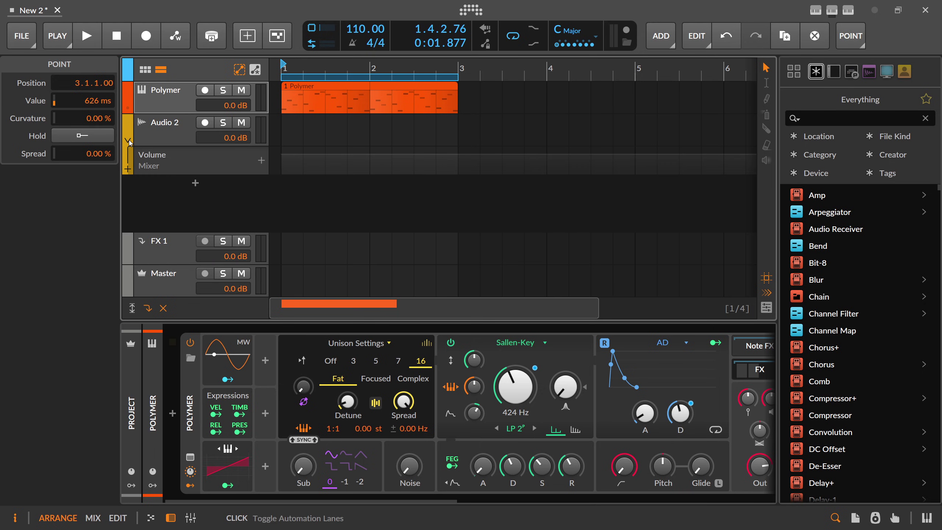
click(129, 142)
click(130, 142)
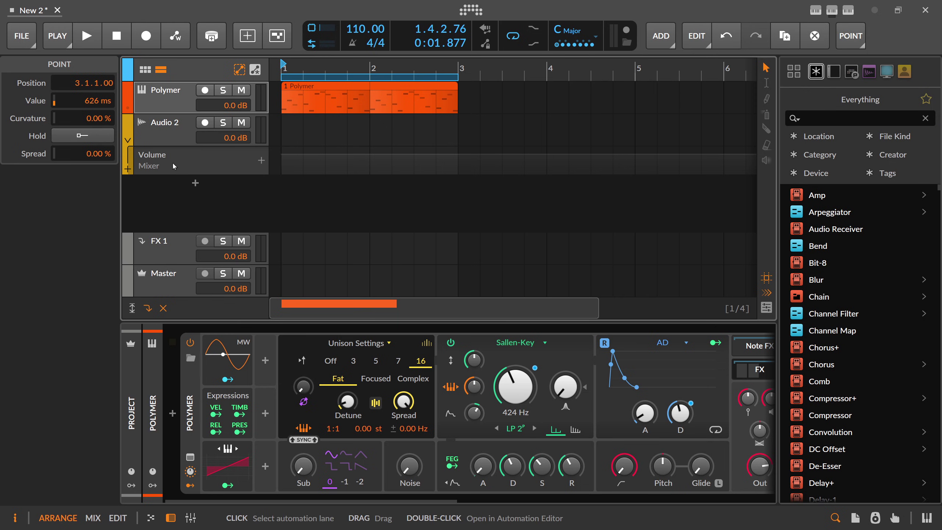
click(129, 140)
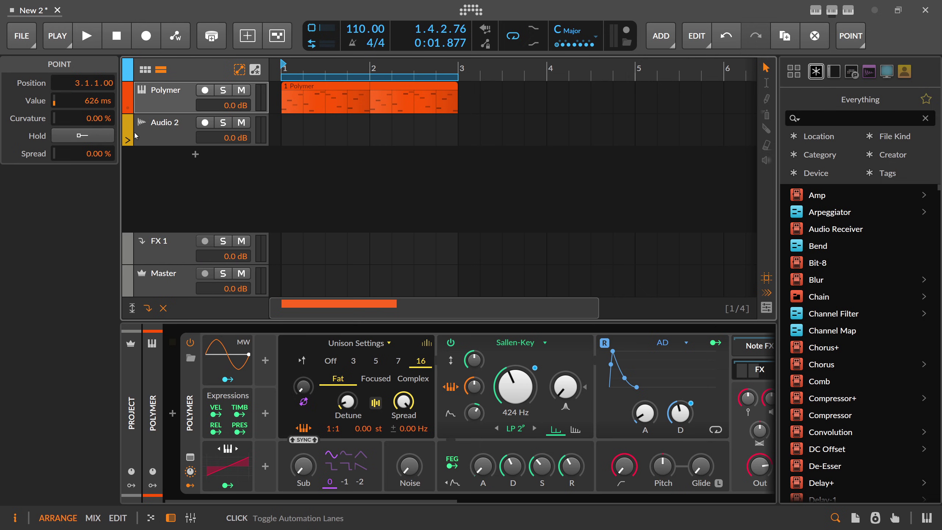
Unfold the Polymer track's Decay and Cutoff automation lanes again to view them, and collapse them
click(129, 109)
click(128, 109)
click(129, 108)
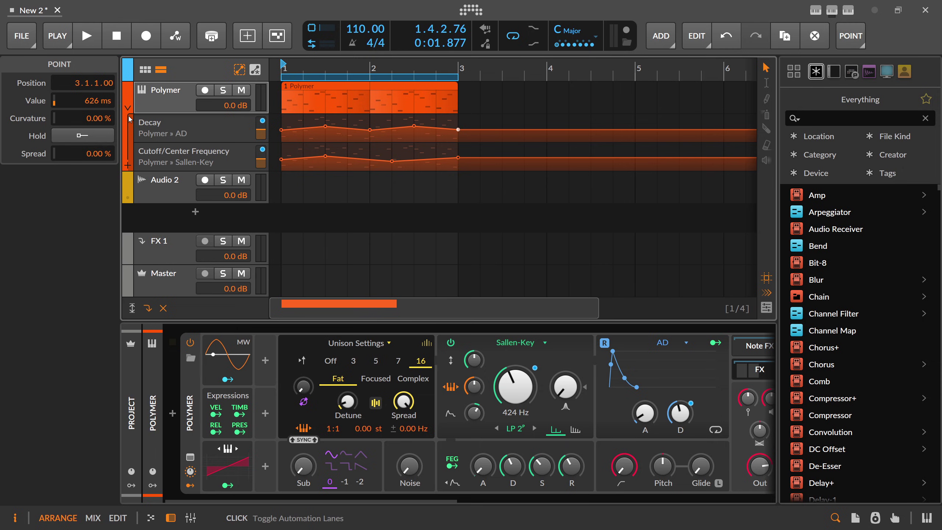
click(132, 109)
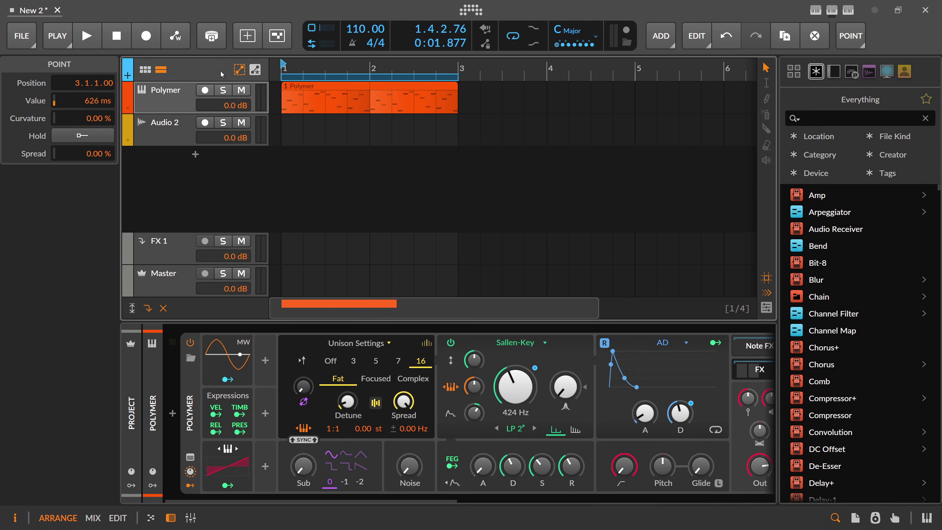
Unfold the Polymer track's automation lanes and bring up the lanes for Output, Voice Level and Velocity Sensitivity
click(240, 70)
click(127, 108)
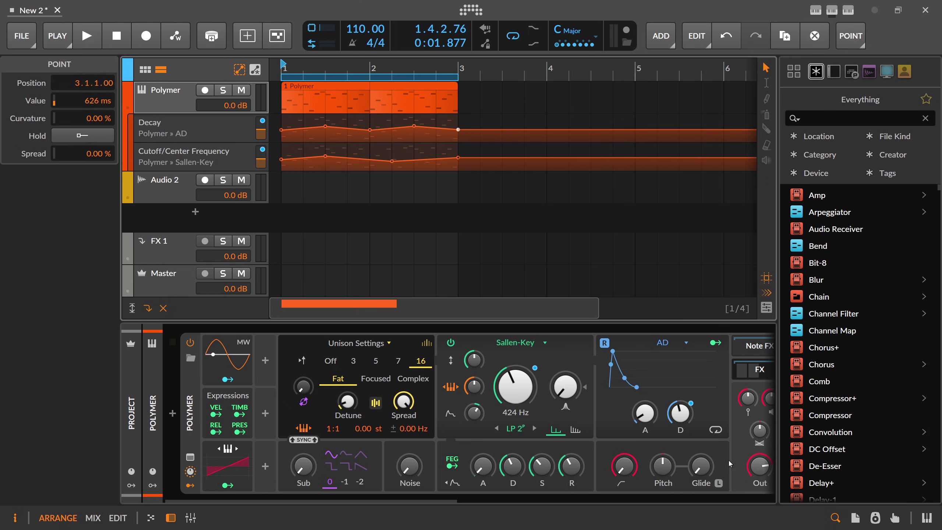
mouse_move(749, 468)
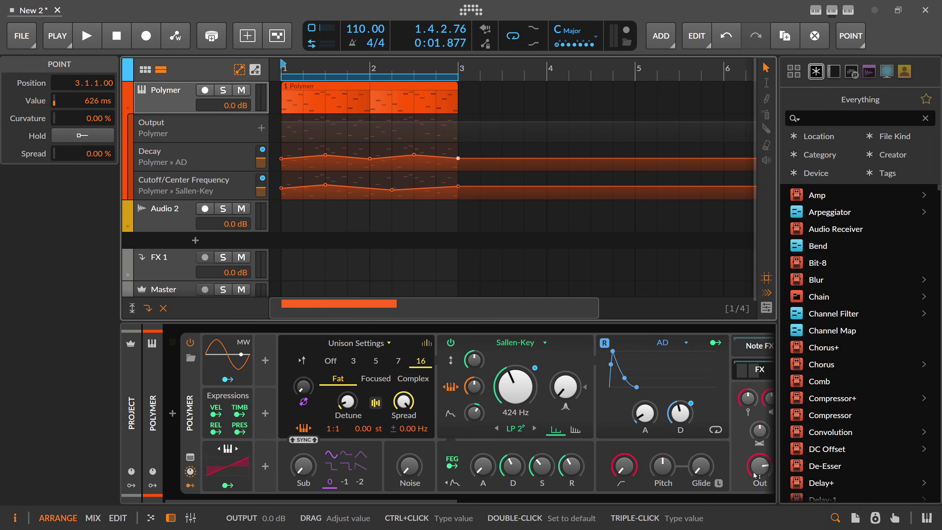
scroll(718, 487, right, 3)
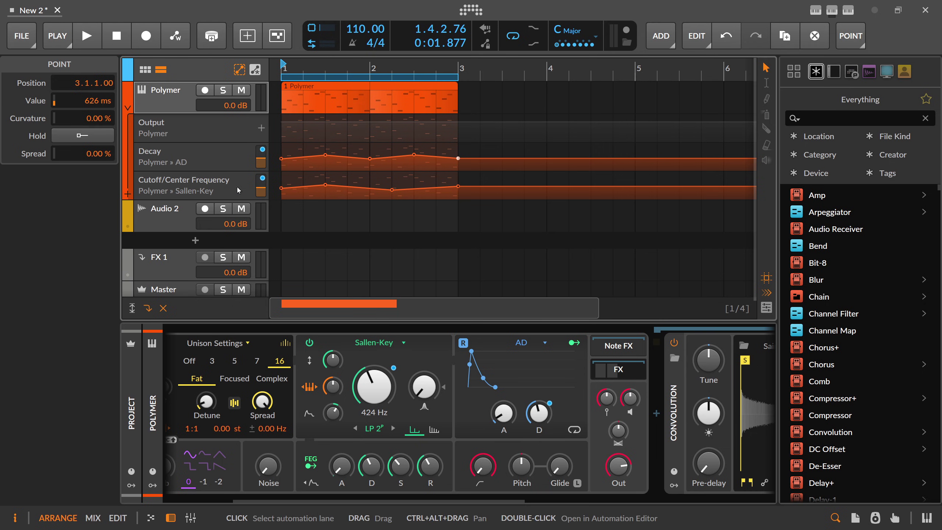
click(630, 398)
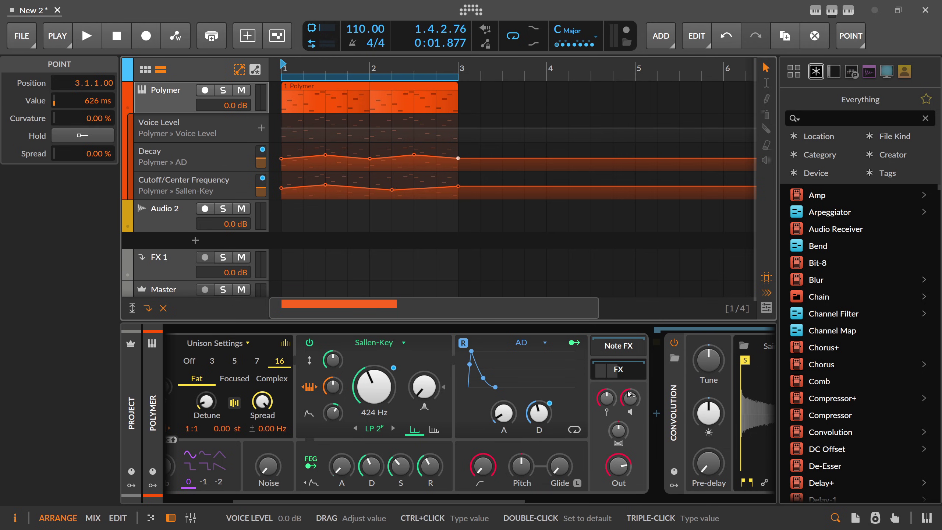
click(607, 398)
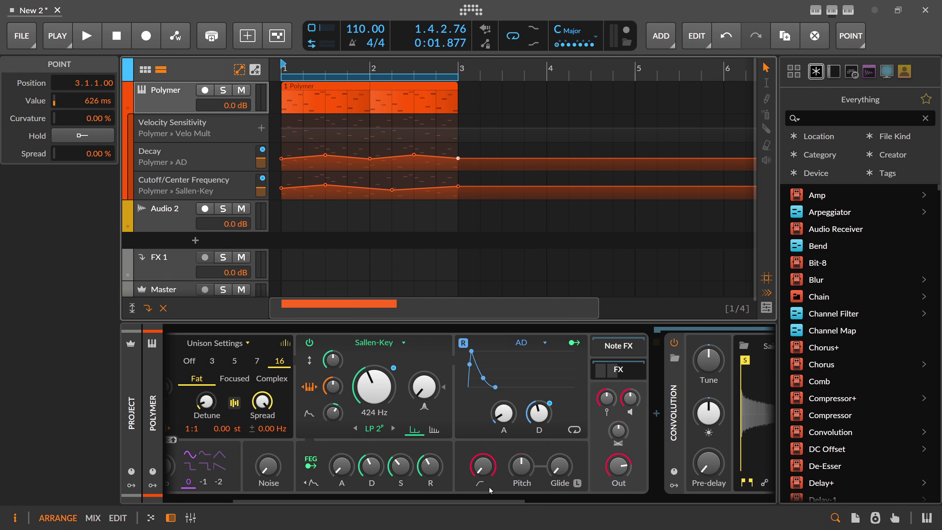
drag(478, 500, 410, 502)
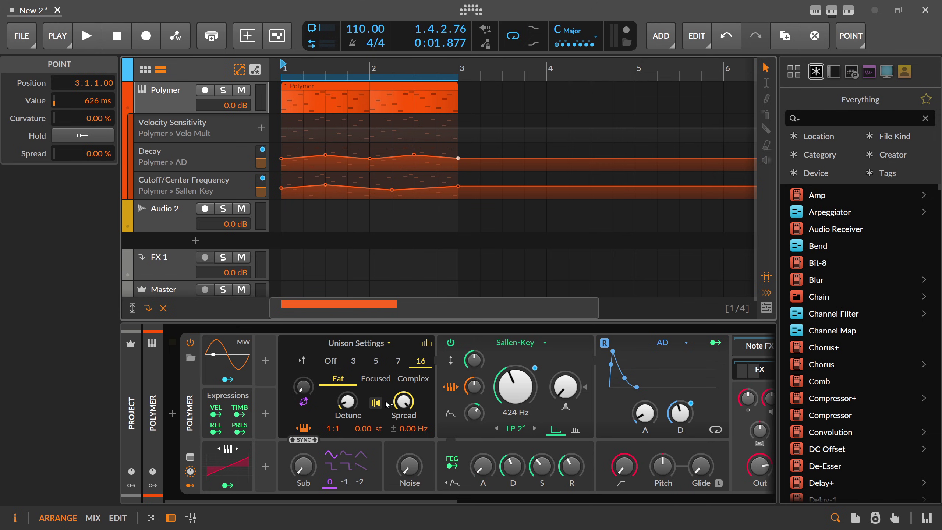
Automate Polymer's Unison Detune with alternating low and high points, 6 cents at 2.1.1 and 7 cents at 3.1.1
click(352, 401)
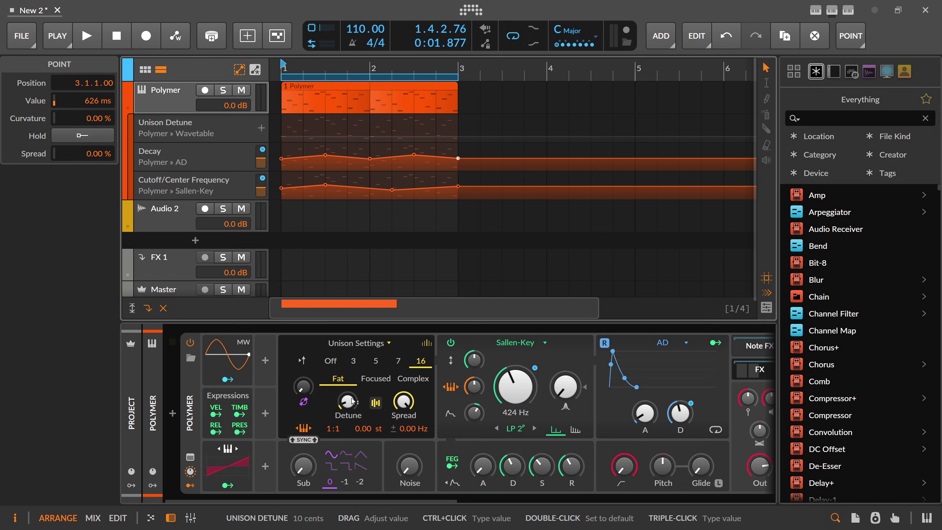
click(288, 136)
drag(322, 136, 369, 137)
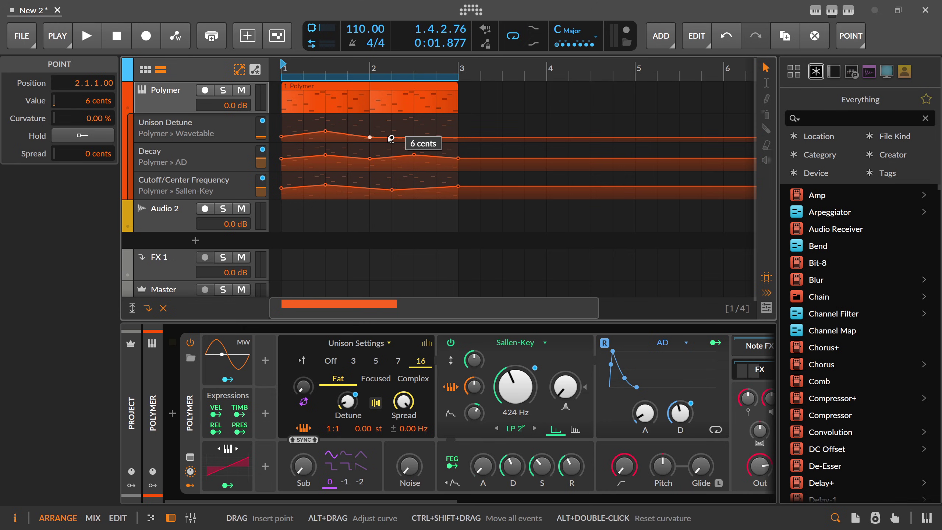
click(413, 132)
click(458, 137)
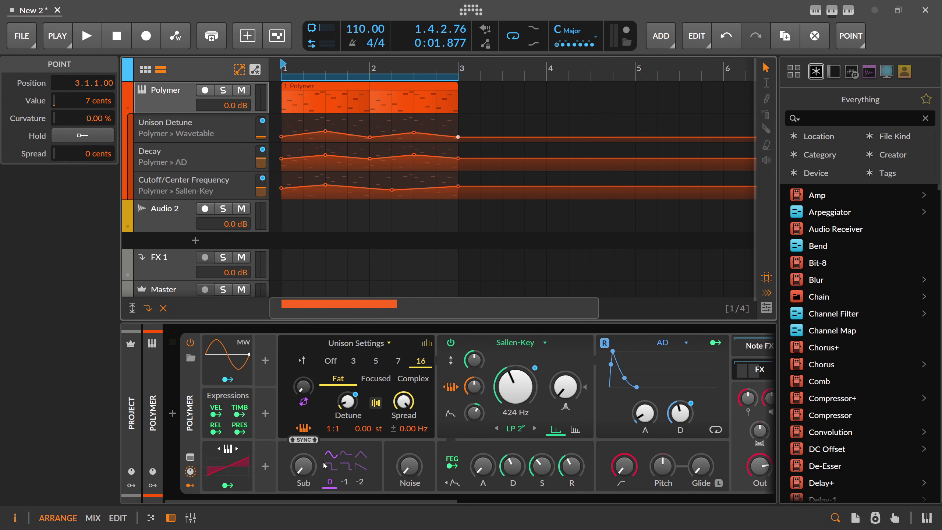
Automate Polymer's Osc/Sub mix with alternating low and high points across bars 1 and 2, ending with 7.50 % at 3.1.1
click(303, 466)
click(303, 138)
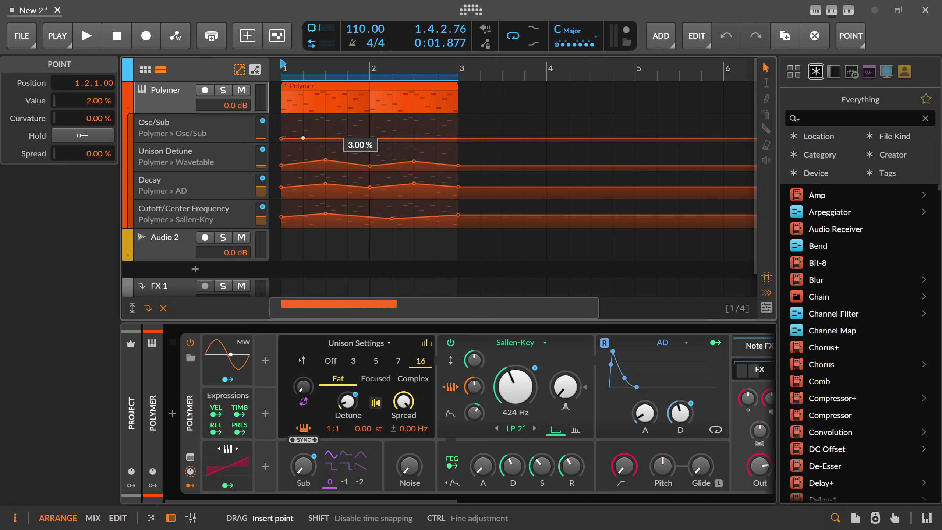
click(325, 133)
click(370, 137)
click(413, 133)
click(436, 133)
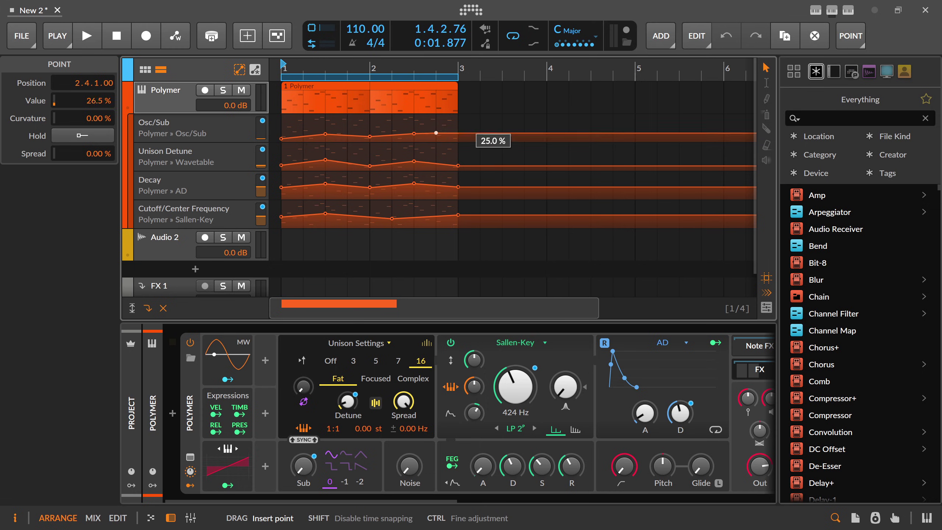
click(458, 137)
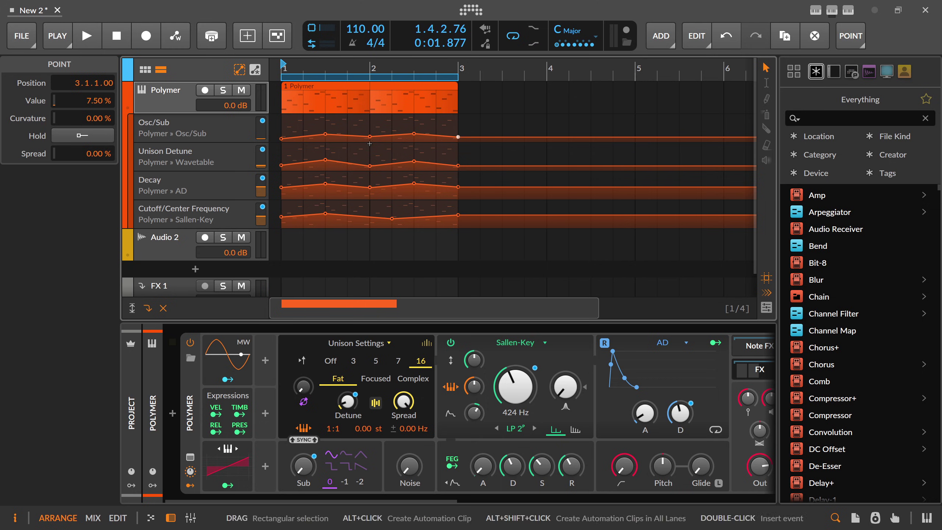
Collapse and unfold the Polymer track's automation lanes again, and select the Polymer track
click(131, 108)
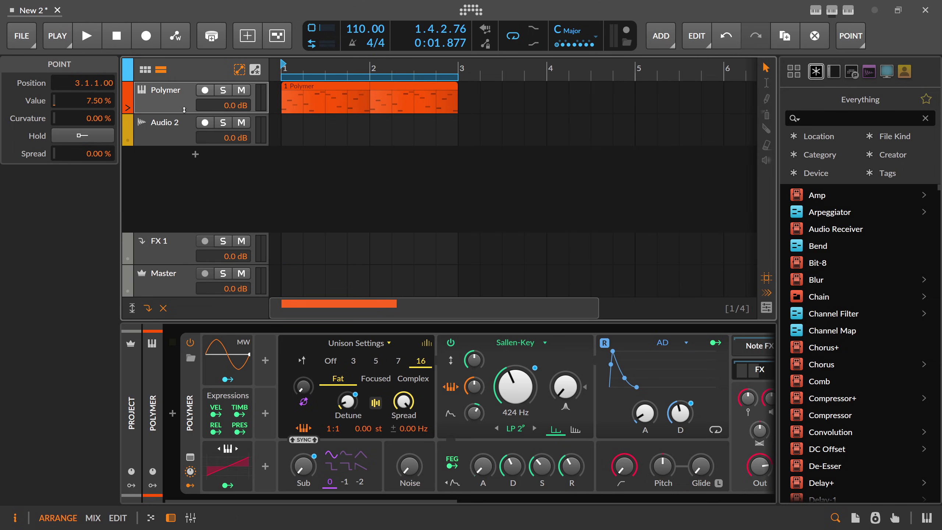
click(128, 108)
click(150, 102)
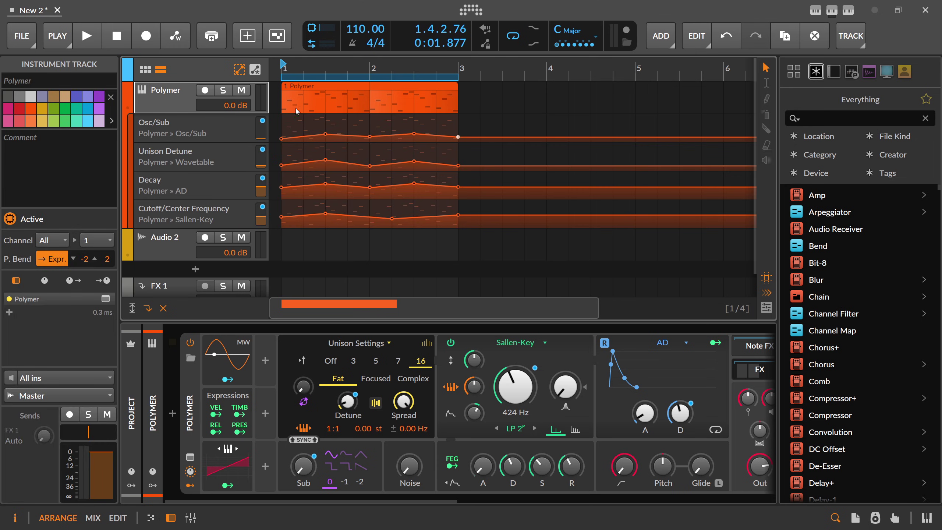
scroll(297, 67, down, 1)
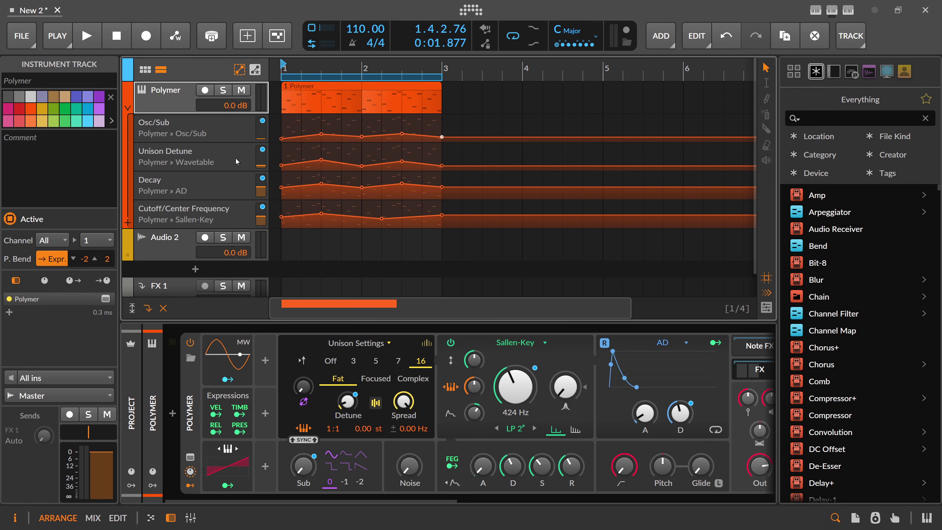
Toggle automation writing on and off in the transport, leaving it off
mouse_move(272, 168)
key(ctrl+shift+a)
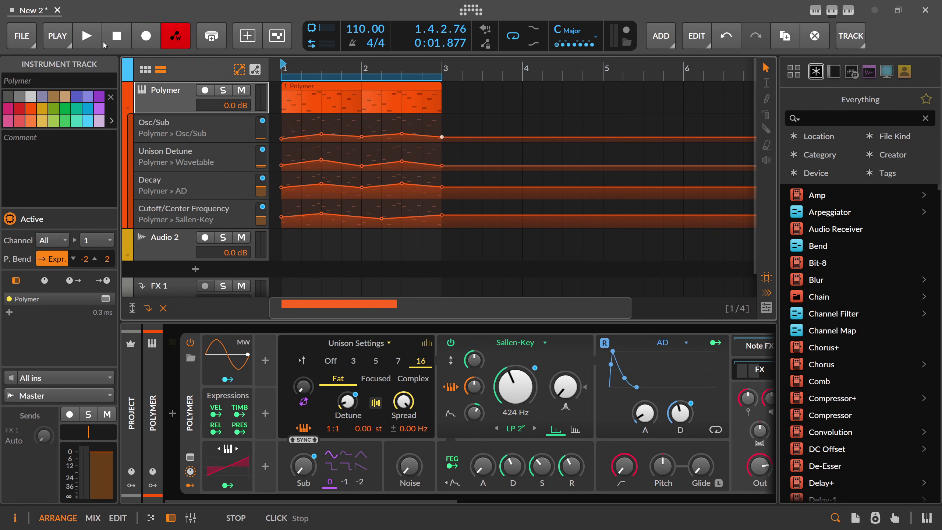
click(176, 32)
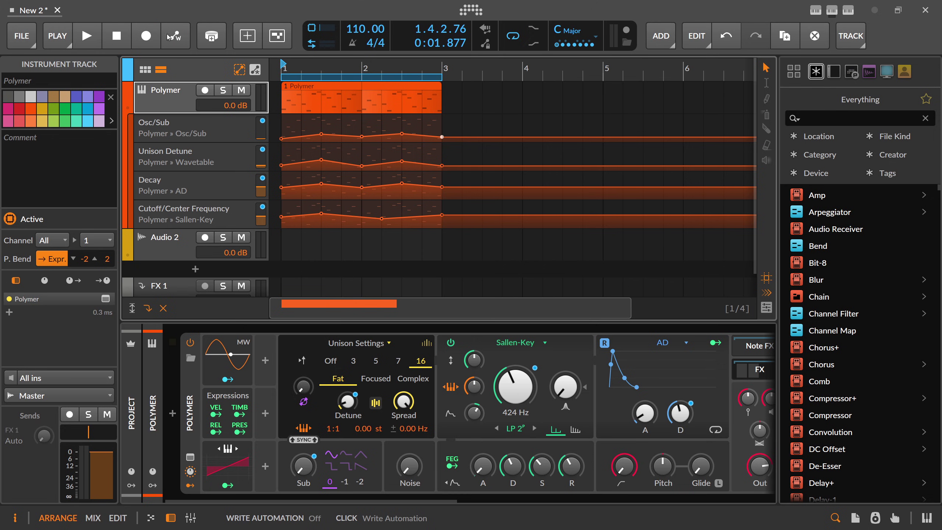
click(179, 39)
click(179, 38)
Set the automation write mode to Touch
click(57, 36)
click(230, 84)
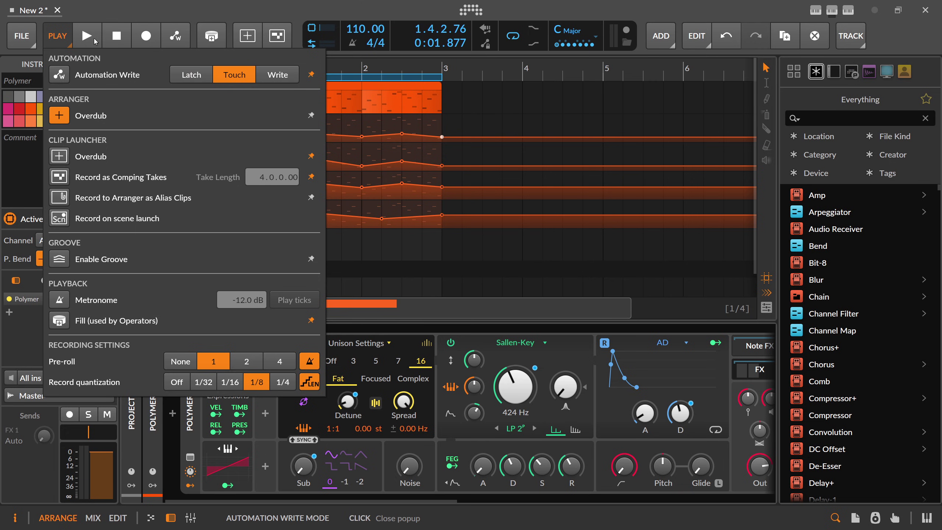
click(64, 38)
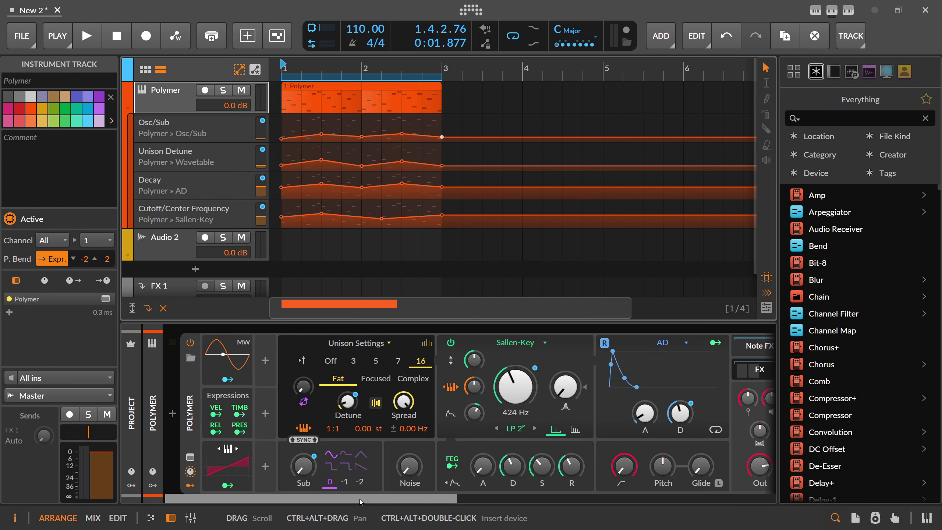
Record live automation during playback for the Convolution Mix, the Sallen-Key cutoff and the Cutoff Modulation Amount, and stop playback
scroll(445, 464, right, 10)
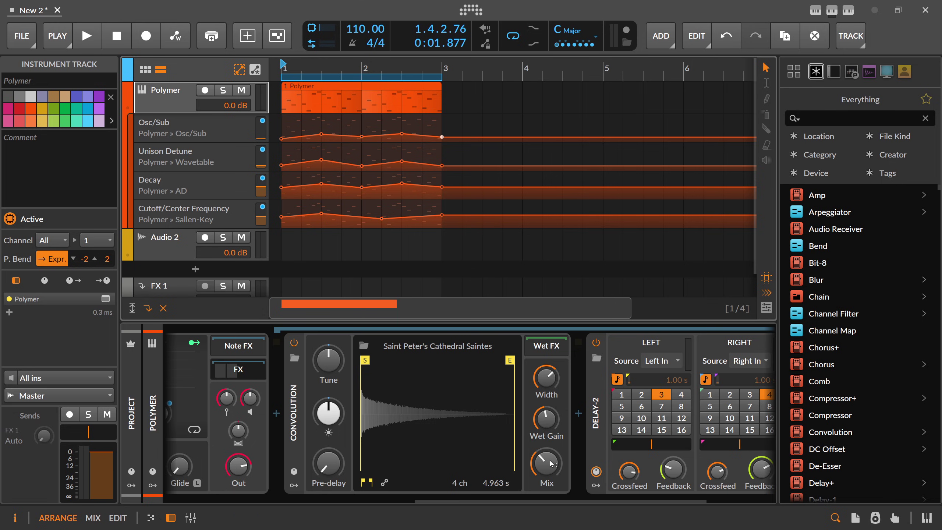
key(w)
key(space)
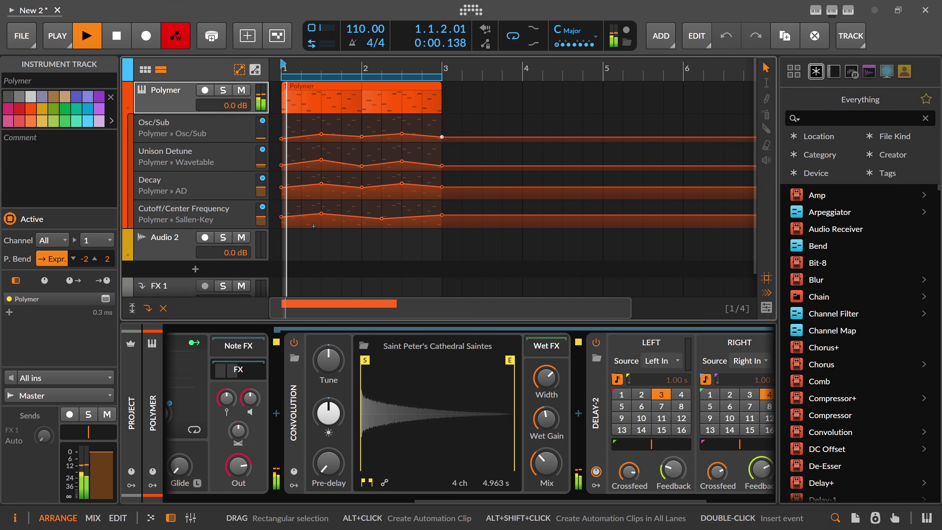
mouse_move(549, 454)
mouse_down()
mouse_move(549, 472)
mouse_move(549, 462)
mouse_up()
drag(510, 497, 262, 500)
mouse_move(515, 386)
mouse_down()
mouse_move(515, 397)
mouse_move(515, 386)
mouse_up()
drag(482, 414, 482, 408)
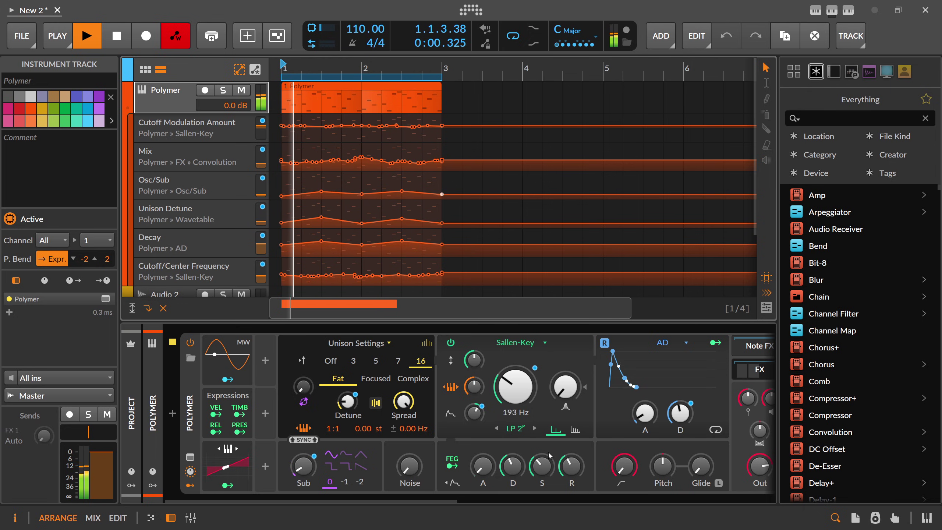
key(space)
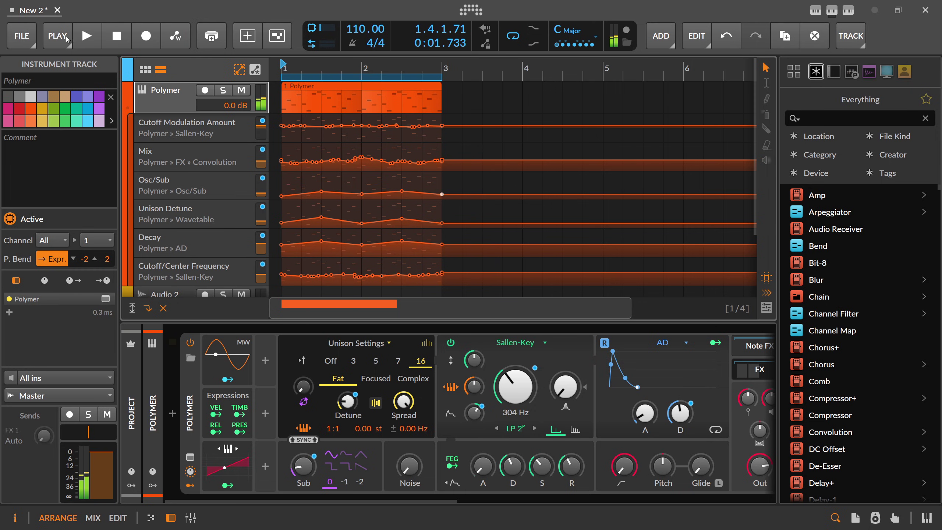
Review the automation write options and look through the device chain for the automated Polymer and Convolution parameters
click(65, 36)
click(63, 36)
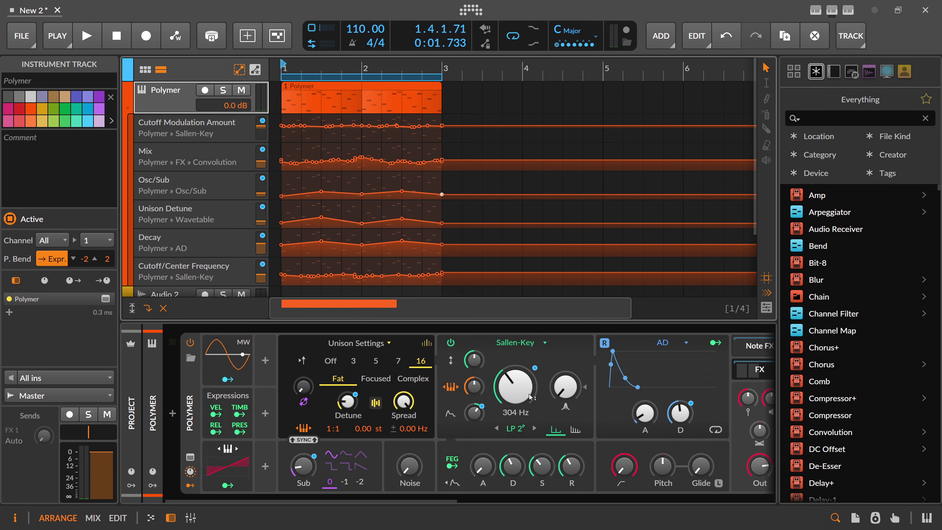
scroll(450, 487, down, 10)
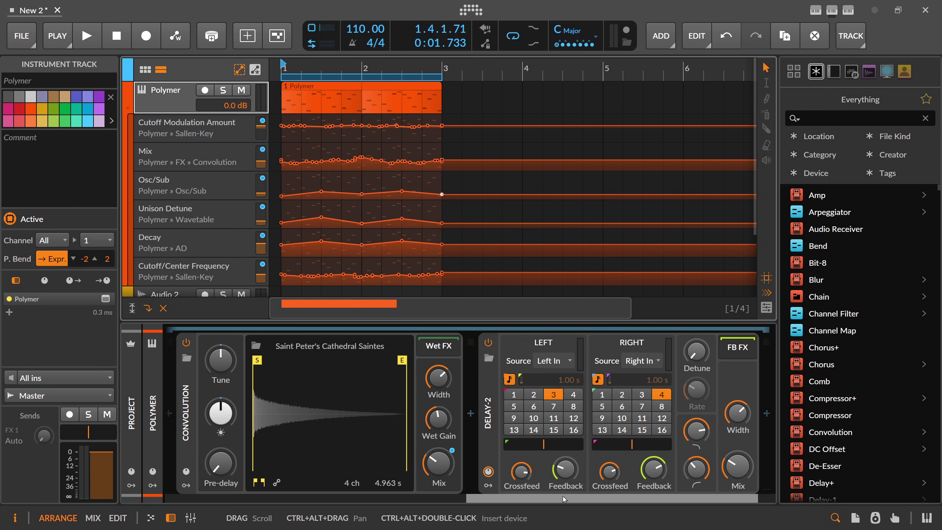
drag(562, 496, 258, 495)
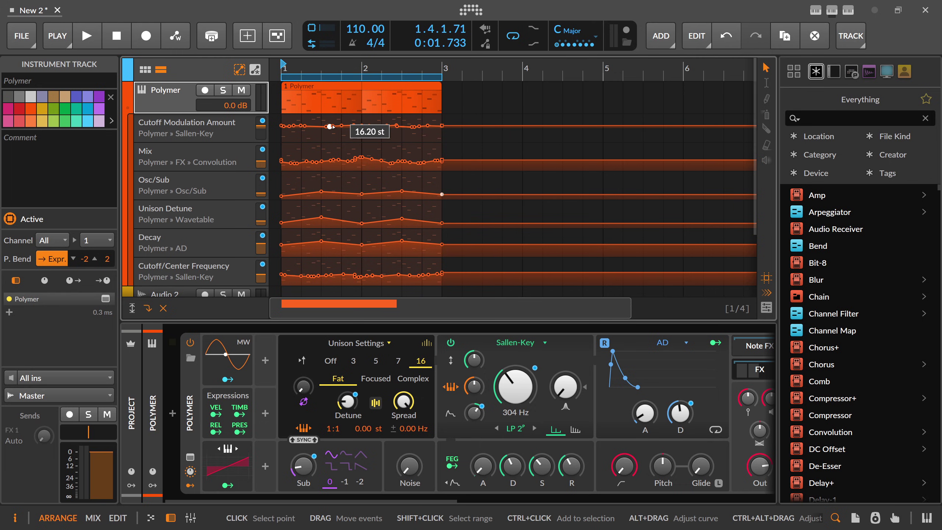
Show and hide the Clip Launcher beside the arranger, and collapse the Polymer track's automation lanes
click(145, 70)
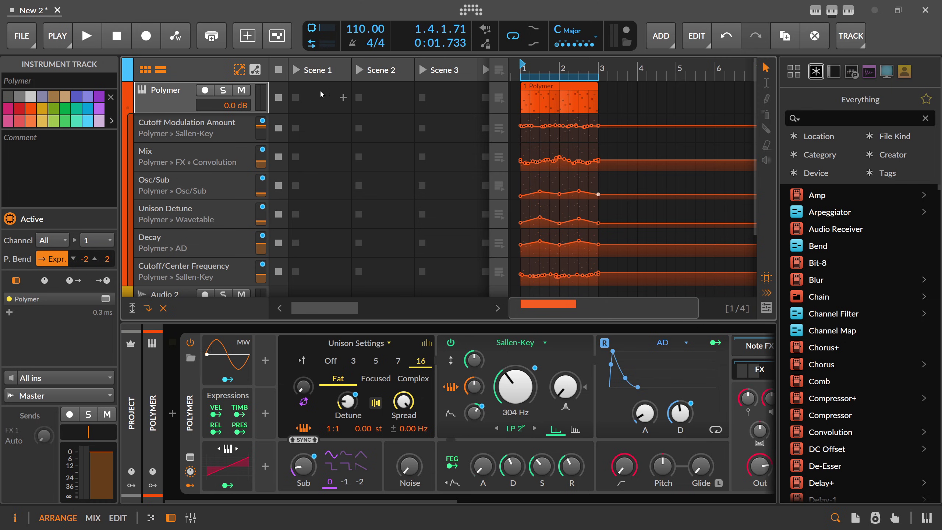
click(289, 77)
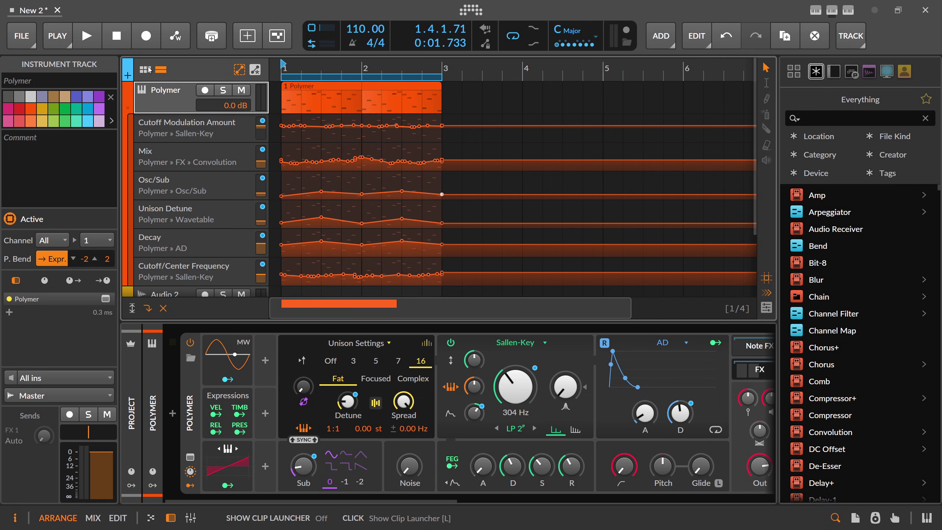
drag(313, 65, 313, 69)
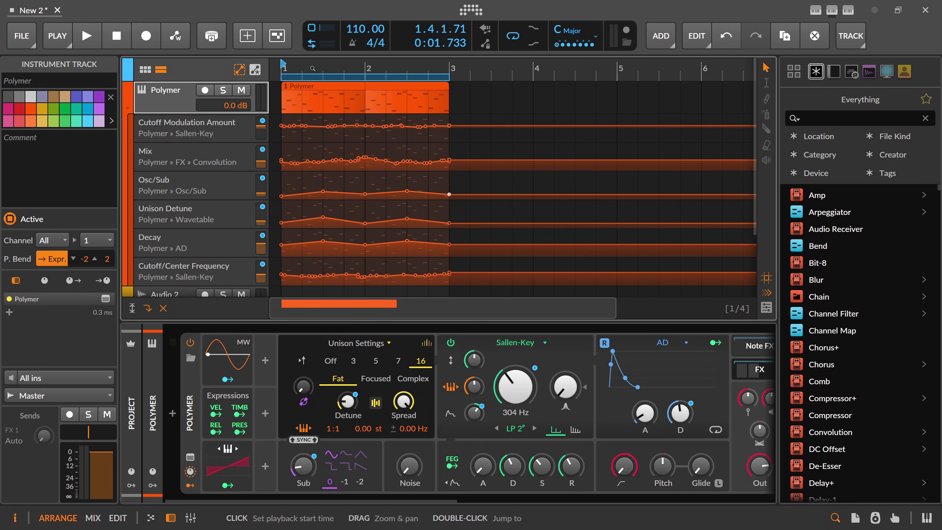
click(127, 107)
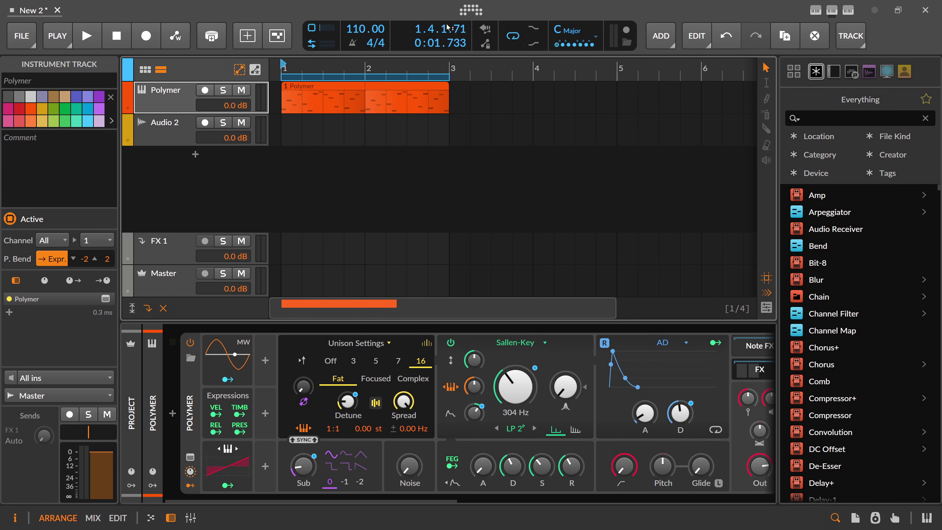
Turn on automatic opening of new clips in the Detail Editor Panel in the Behavior settings, and return to the arranger
click(466, 11)
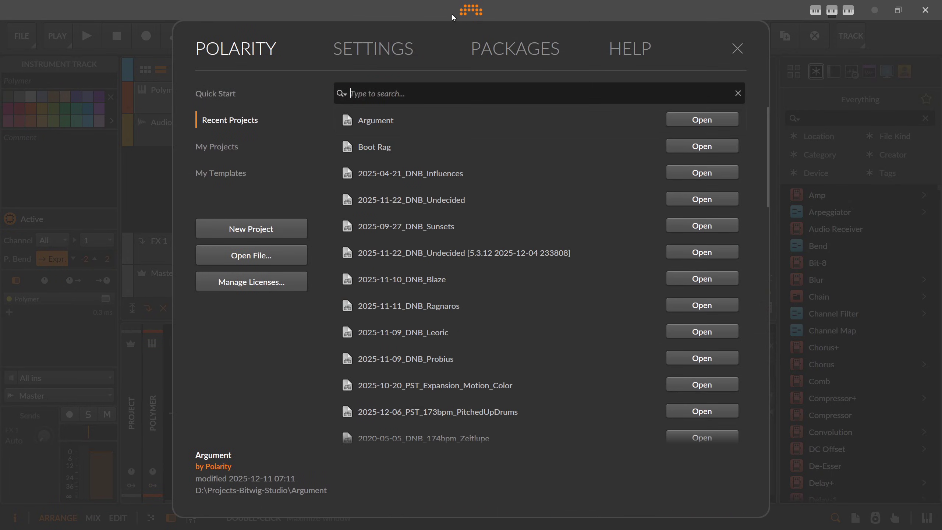
right_click(452, 14)
click(482, 36)
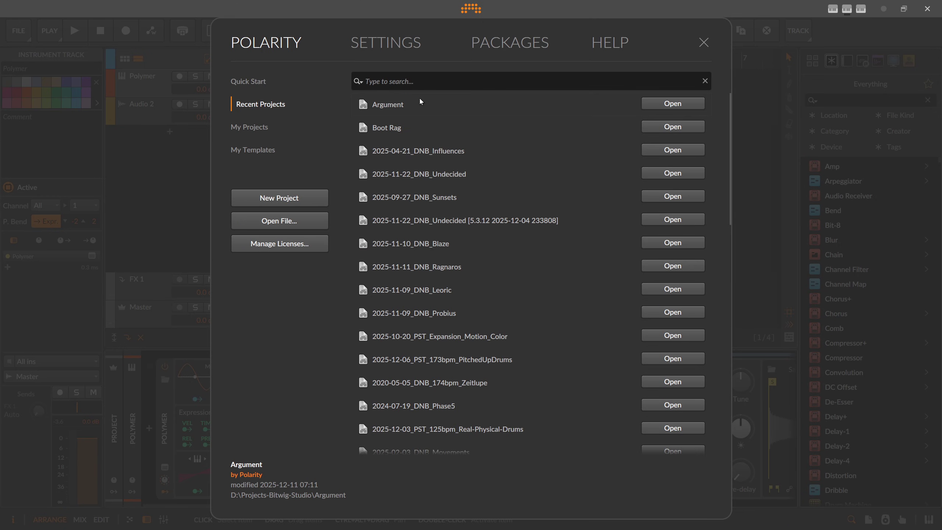
click(423, 51)
click(251, 106)
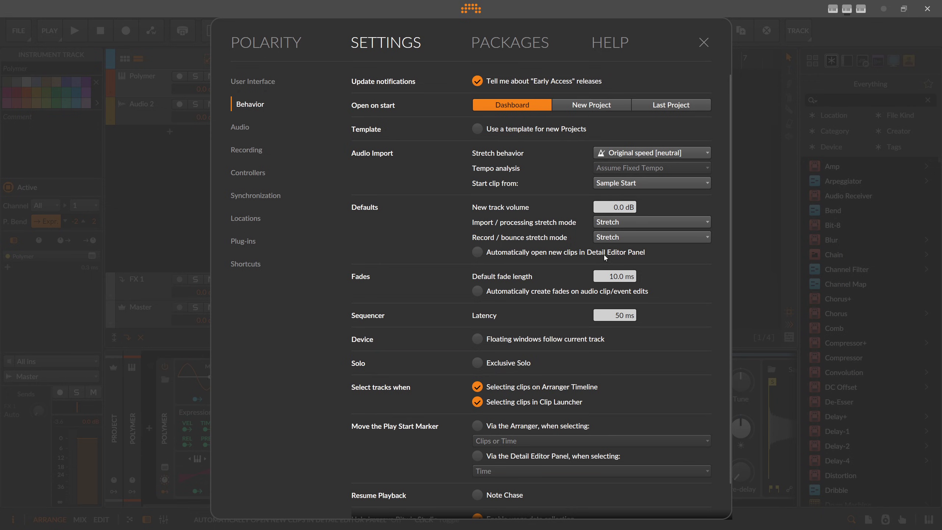
click(476, 251)
click(704, 42)
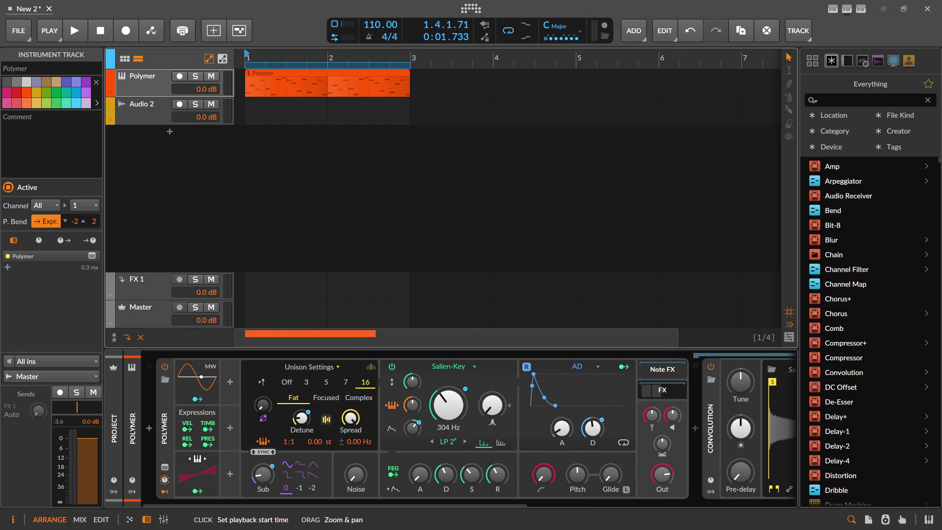
drag(448, 60, 449, 57)
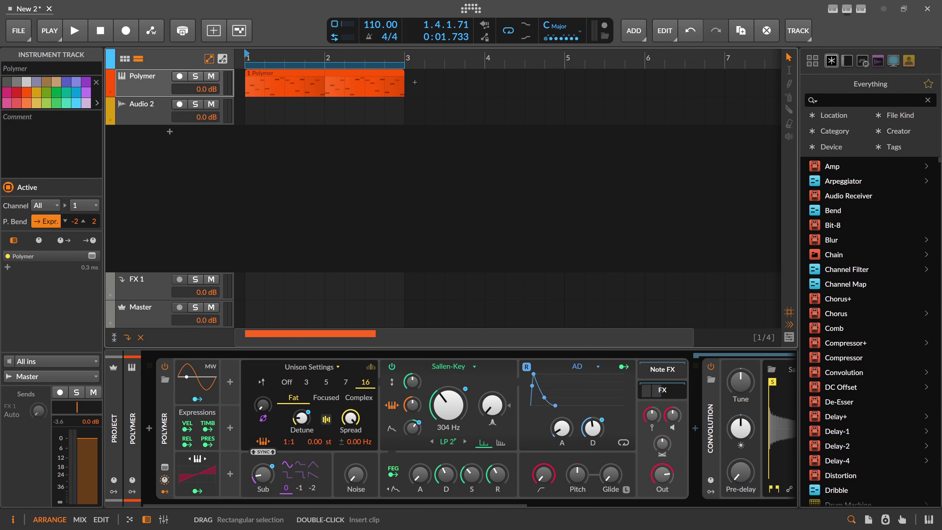
Show the Clip Launcher, create an empty clip in the Polymer track's Scene 1 slot, and enlarge the clip editor slightly
click(125, 58)
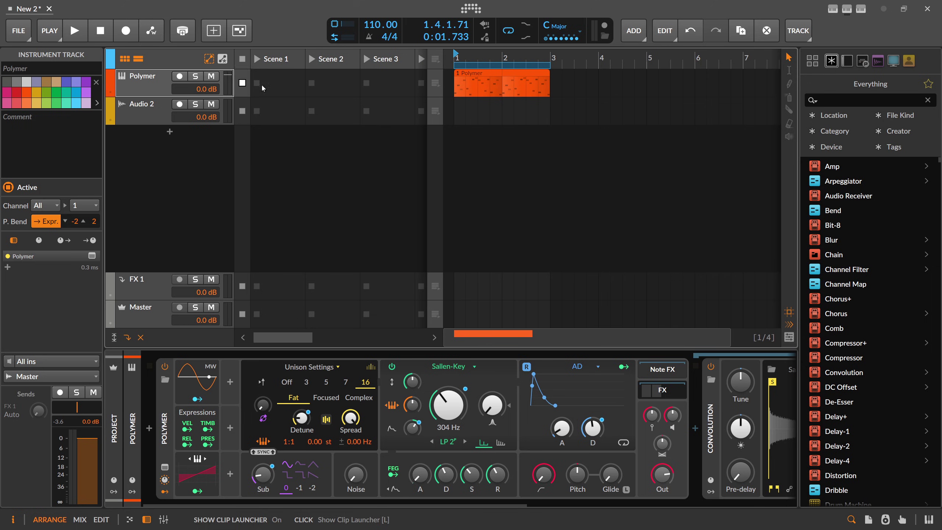
double_click(281, 83)
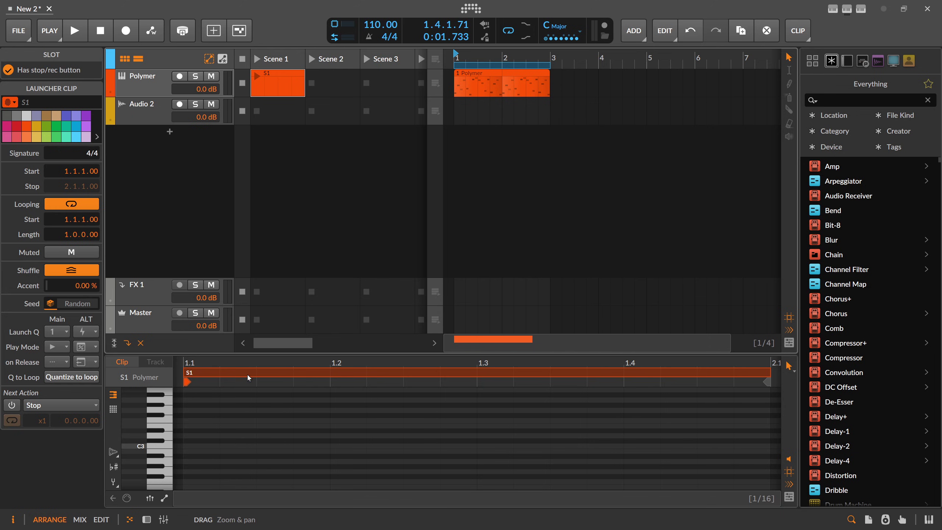
drag(276, 352, 279, 323)
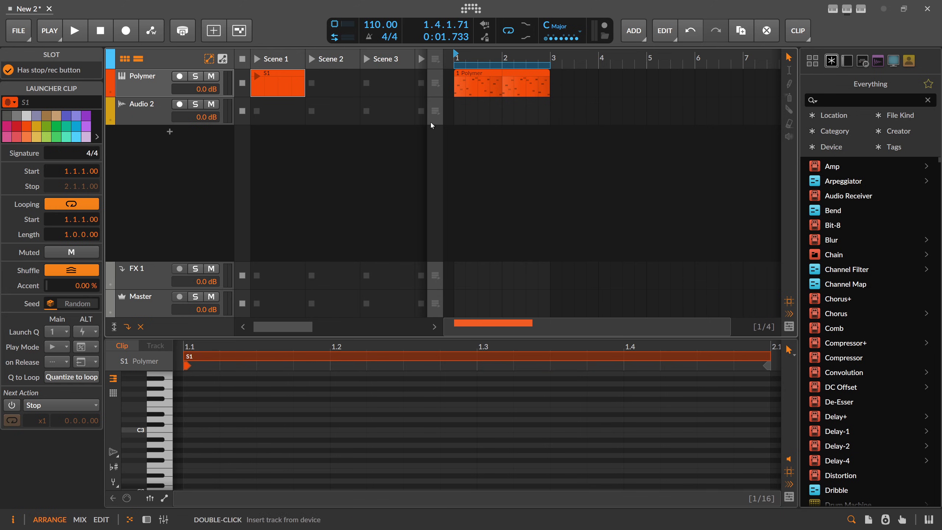
Examine the two-bar Polymer arranger clip's notes and Cutoff Modulation Amount automation in the Edit view, and return to the Arrange view
click(501, 83)
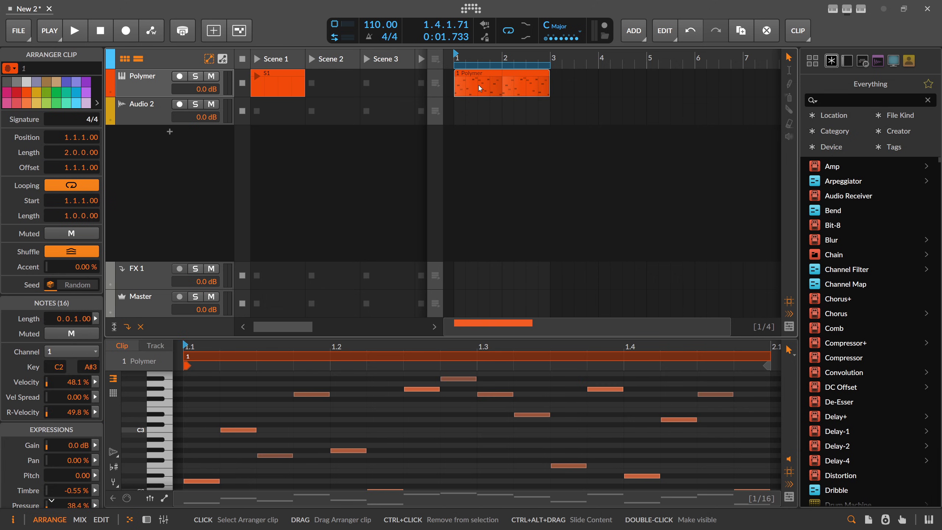
double_click(479, 83)
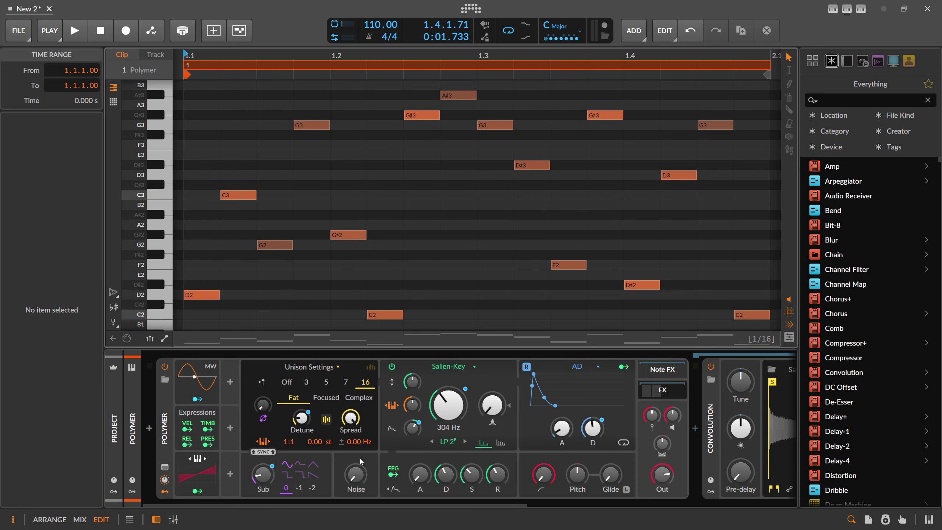
drag(360, 504, 368, 504)
click(163, 338)
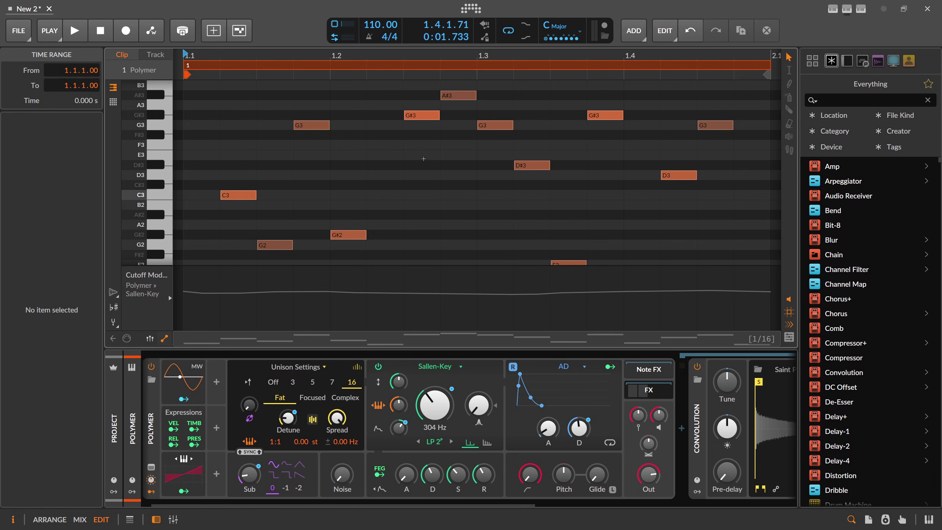
key(alt+1)
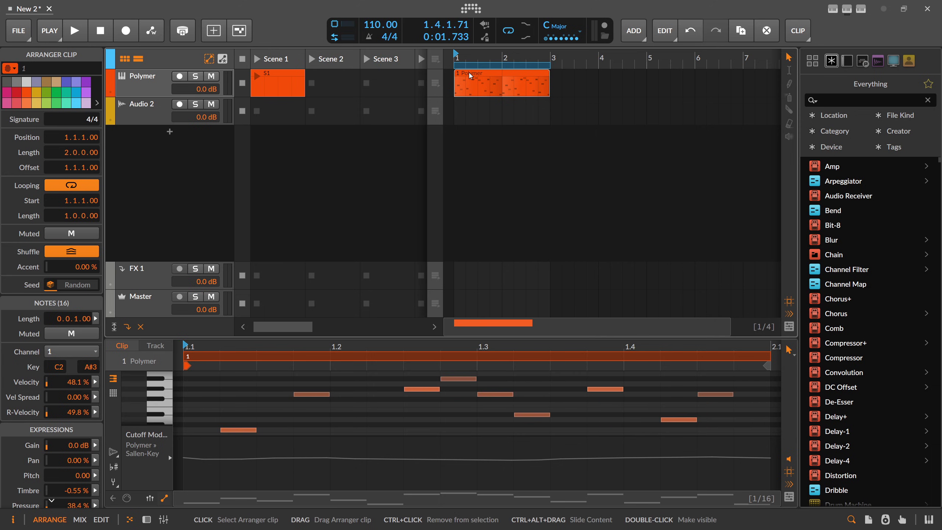
Enlarge the Detail Editor Panel beneath the arranger to give the clip's notes and automation more height
scroll(483, 60, down, 1)
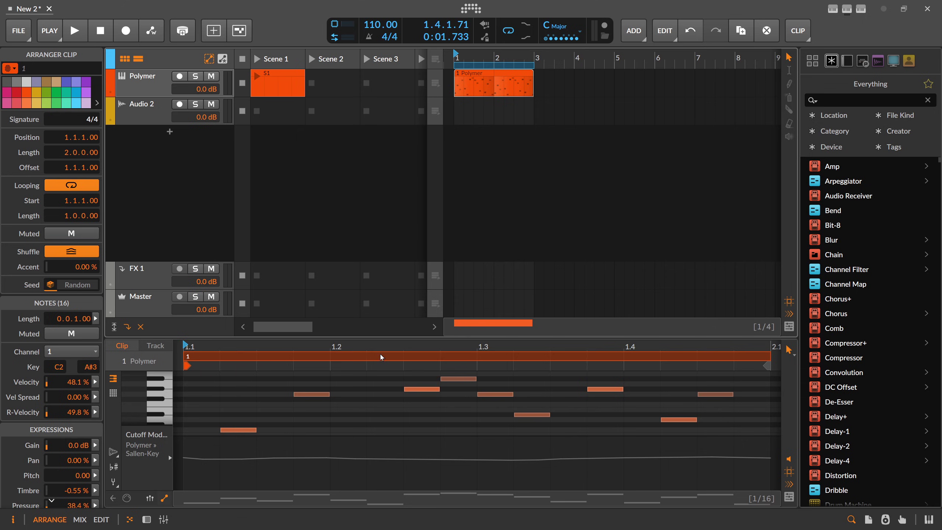
drag(408, 337, 396, 219)
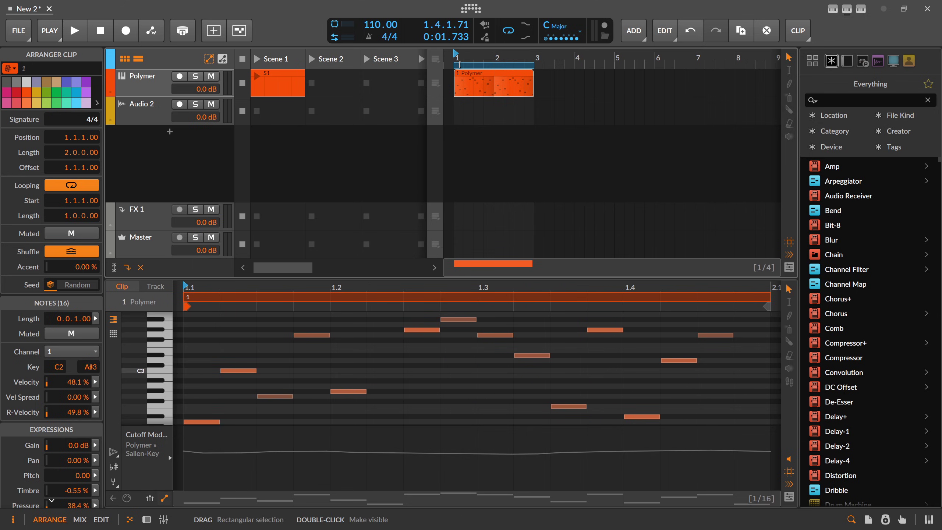
key(minus)
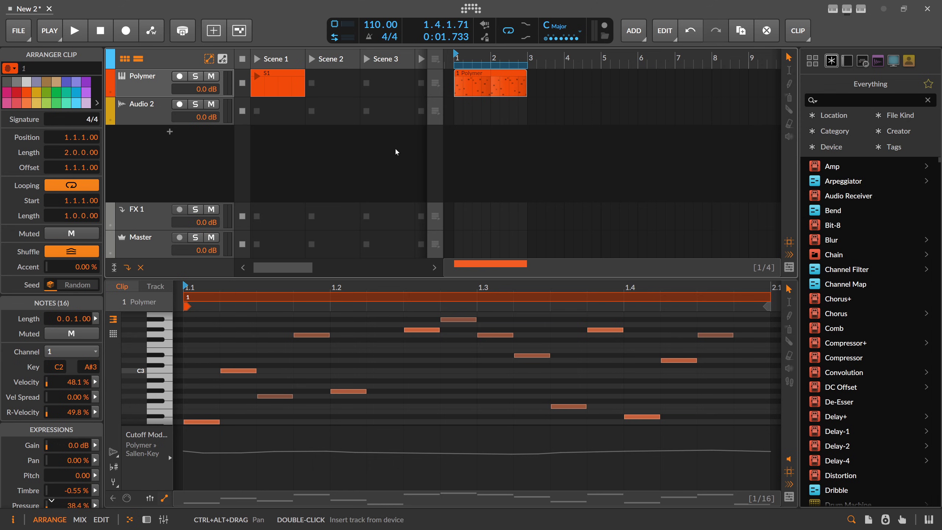
Create an empty one-bar clip at bar 3 on the Polymer track and bring the device chain back into view
click(152, 86)
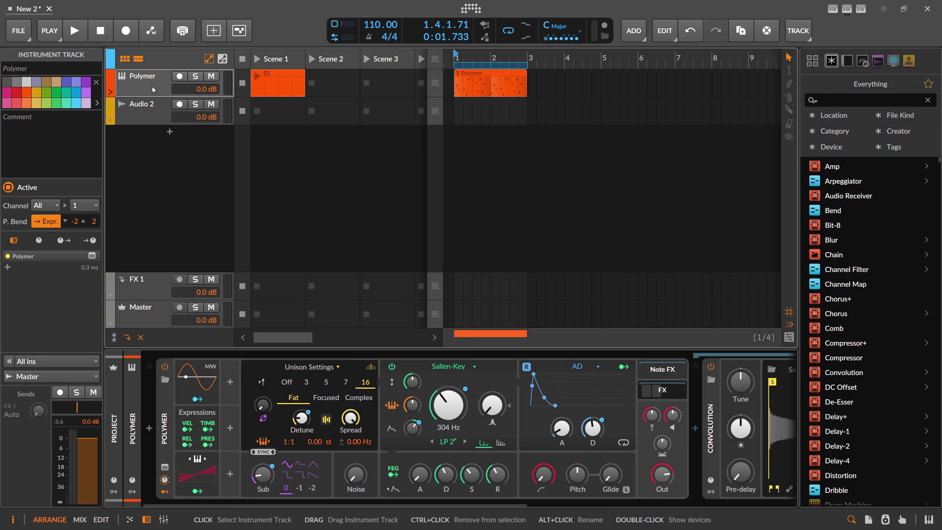
double_click(547, 81)
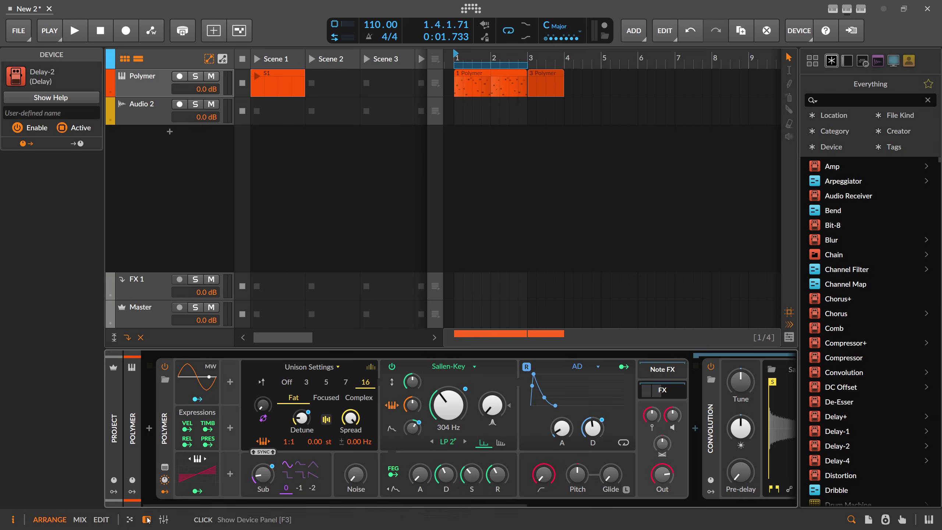
click(147, 520)
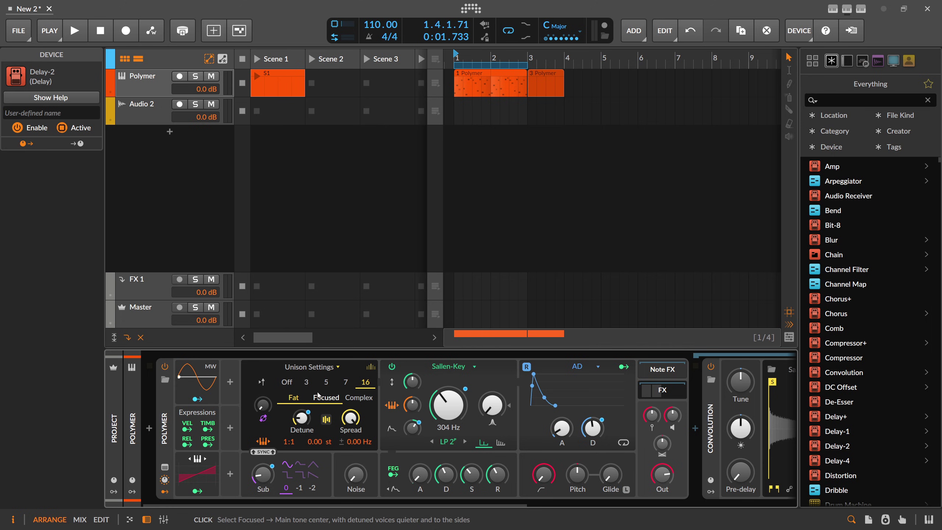
Open the first Polymer arranger clip in the full Edit view and return to the arrangement
click(513, 76)
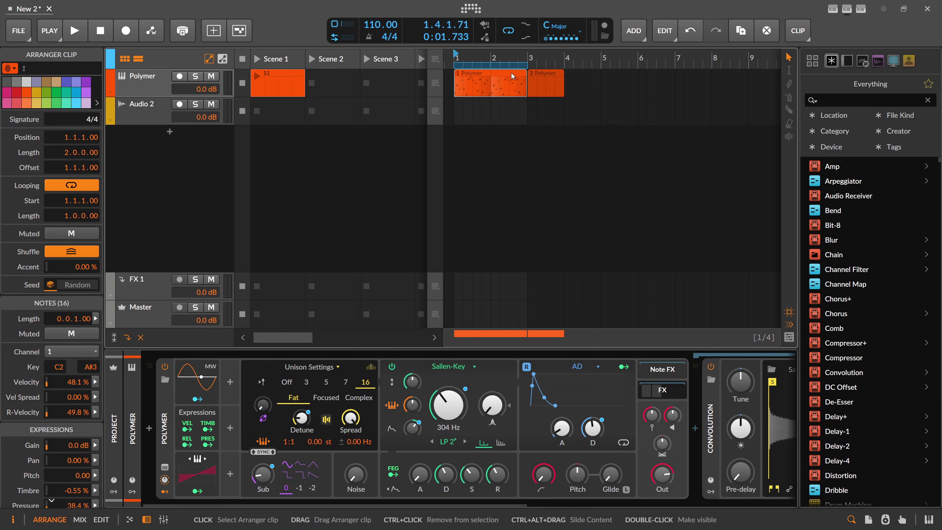
double_click(513, 76)
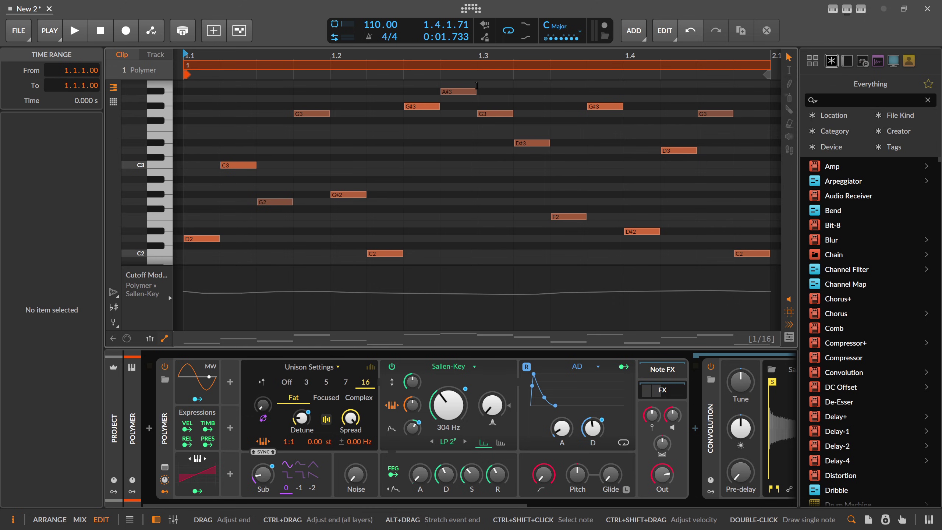
key(Tab)
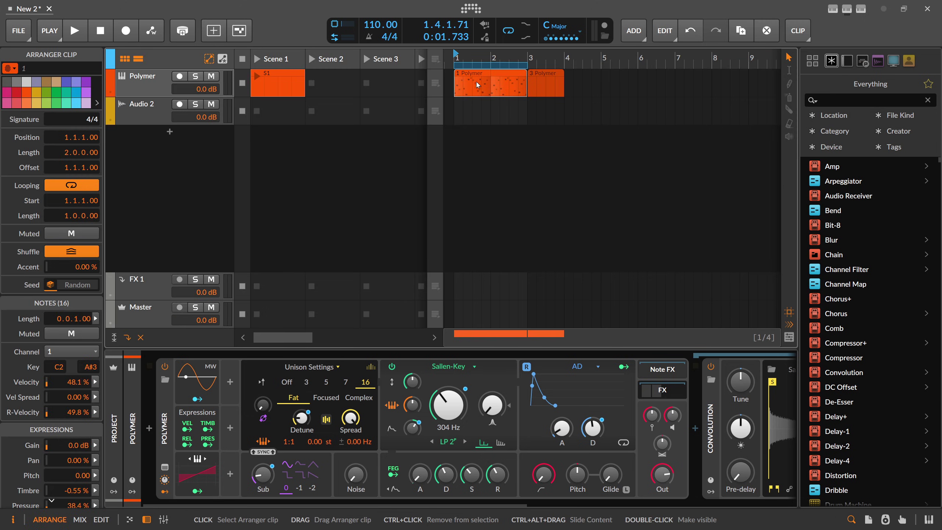
Turn off automatic opening of new clips in the Detail Editor Panel in the Behavior settings and close the settings
click(463, 11)
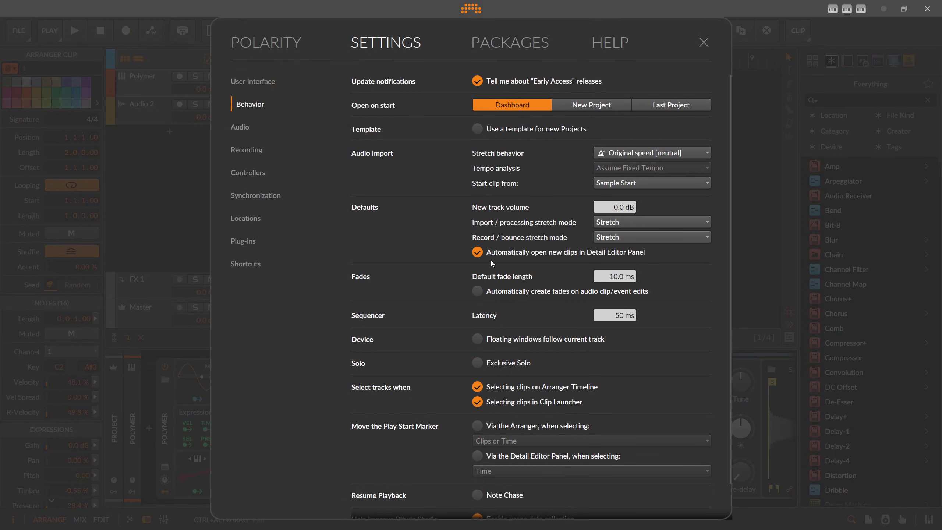
click(478, 252)
click(703, 43)
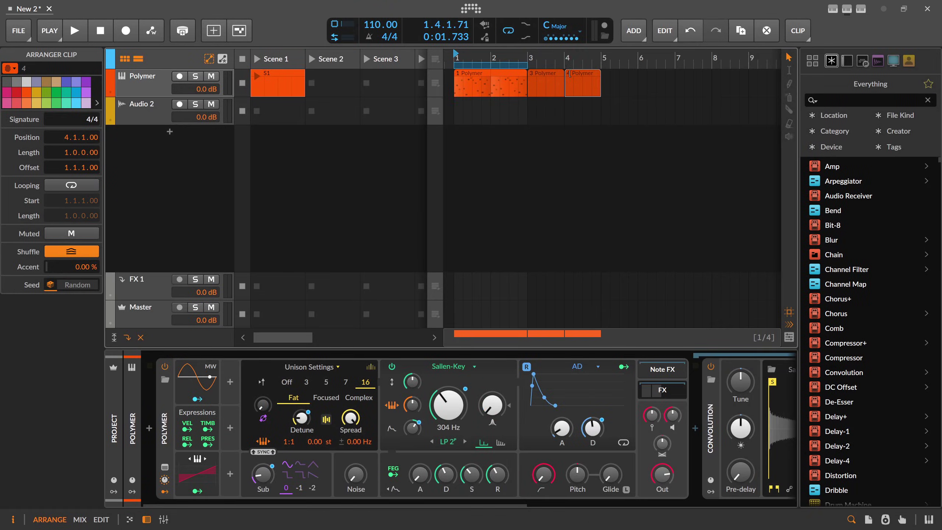
Create an empty Polymer launcher clip in Scene 2, open it and the bar 4 clip in the clip editor, and show the devices
click(341, 82)
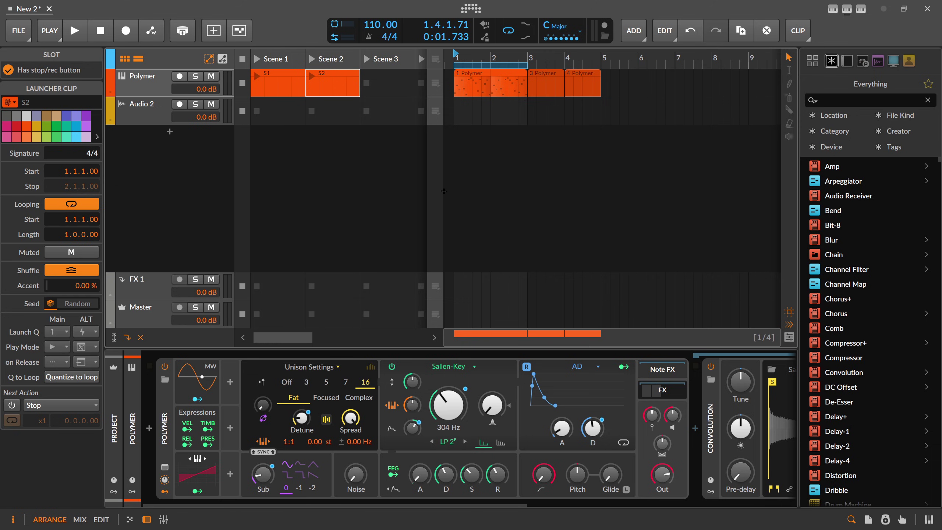
double_click(340, 84)
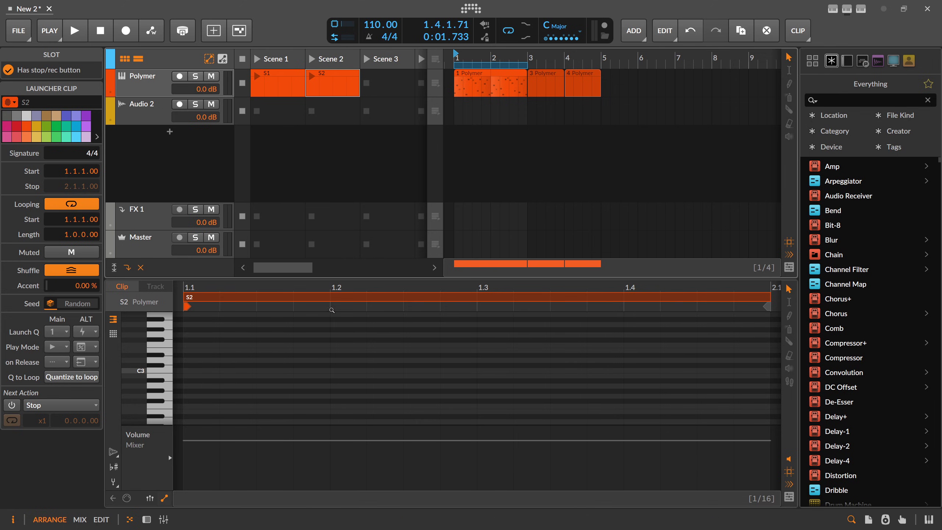
click(574, 83)
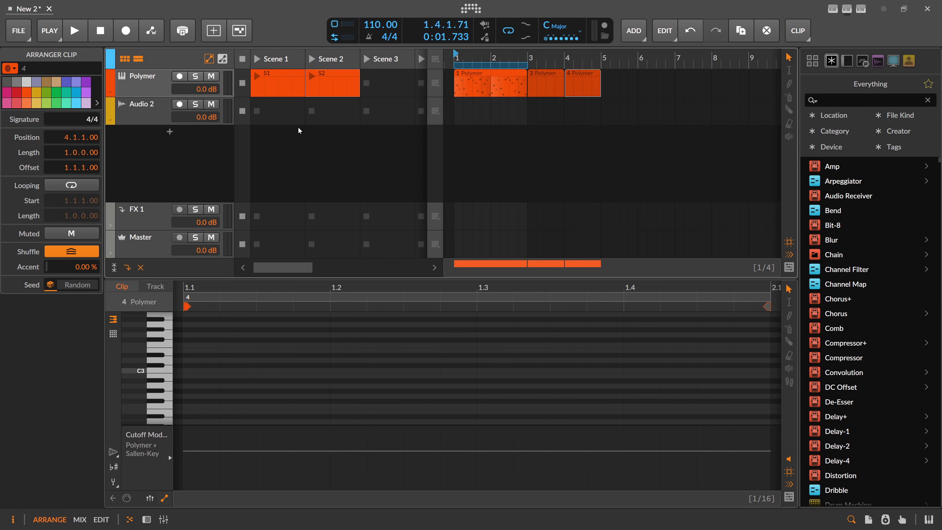
double_click(152, 79)
Delete the empty Polymer clips at bars 3 and 4 and the launcher clips in Scenes 2 and 1
click(543, 85)
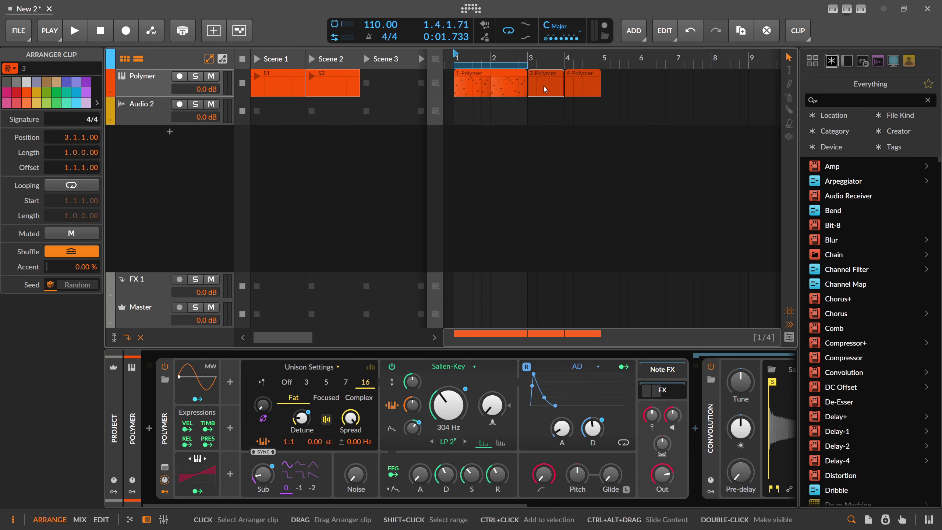
key(Delete)
click(590, 78)
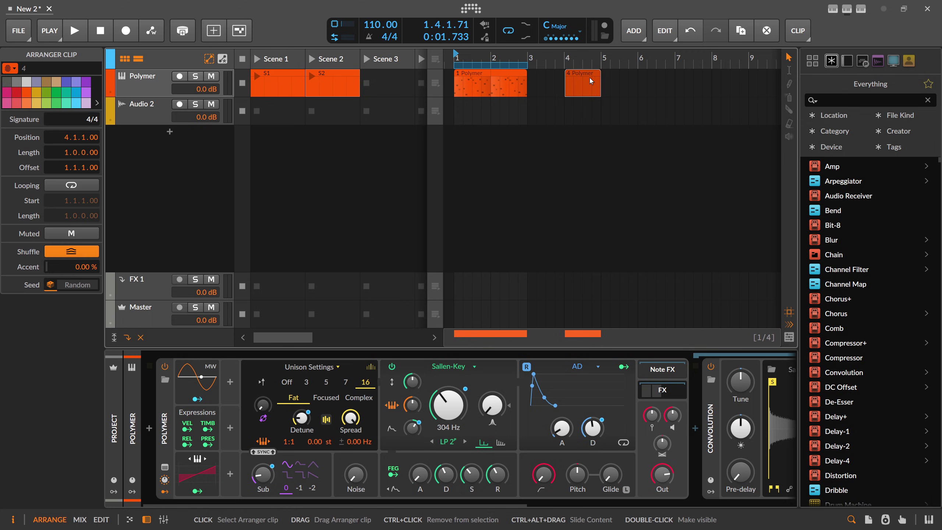
key(Delete)
click(346, 84)
key(Delete)
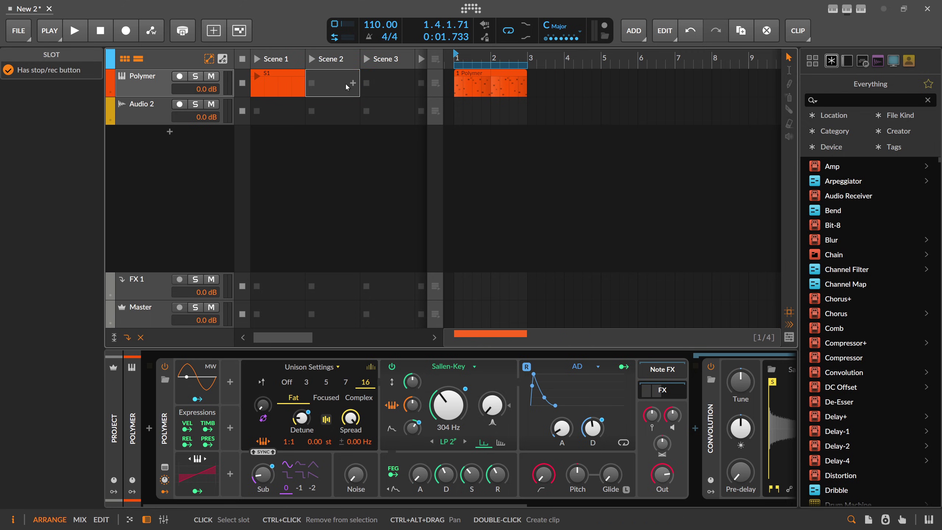
click(273, 82)
key(Delete)
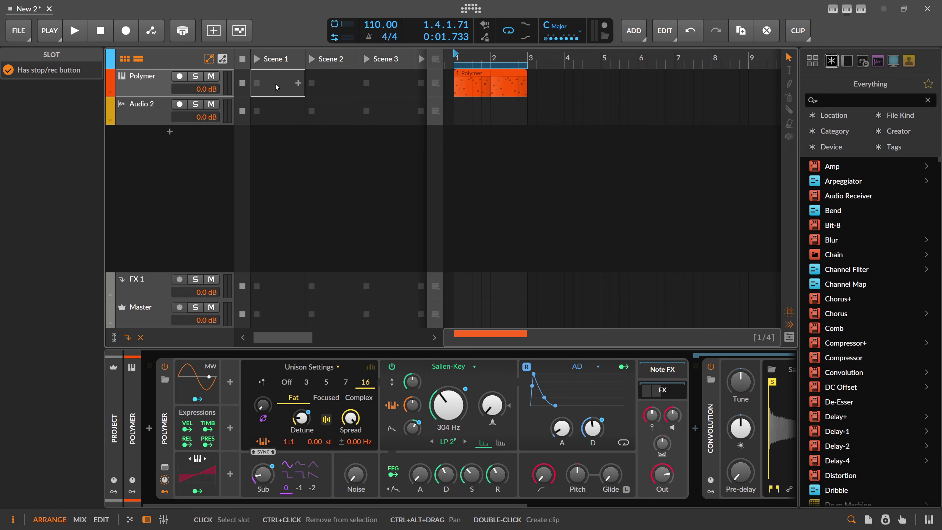
Hide the Clip Launcher and unfold the Polymer track's automation lanes, including the one for the Filter EG Decay
click(125, 59)
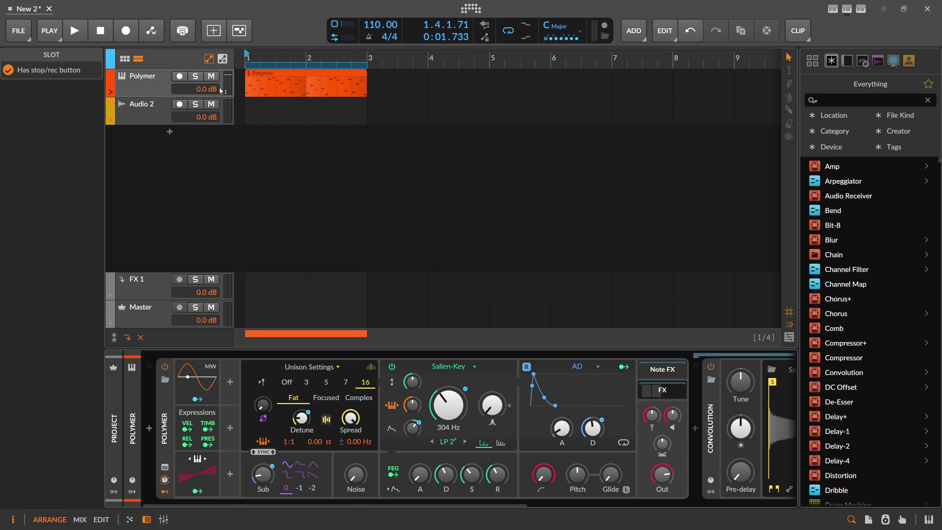
click(110, 92)
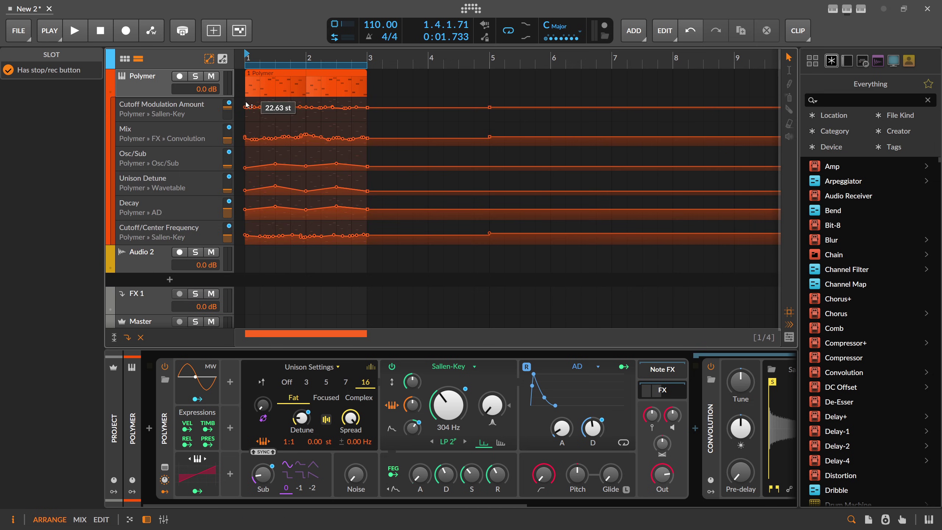
click(449, 476)
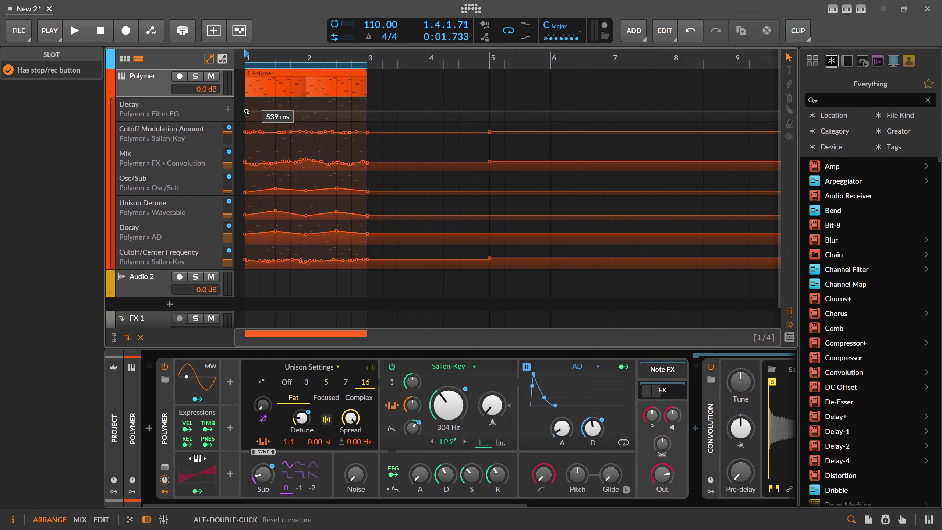
Add a 330 ms automation point at 1.1.1.00 on the Filter EG Decay lane and switch its Hold option on and off
click(260, 112)
drag(260, 111, 244, 112)
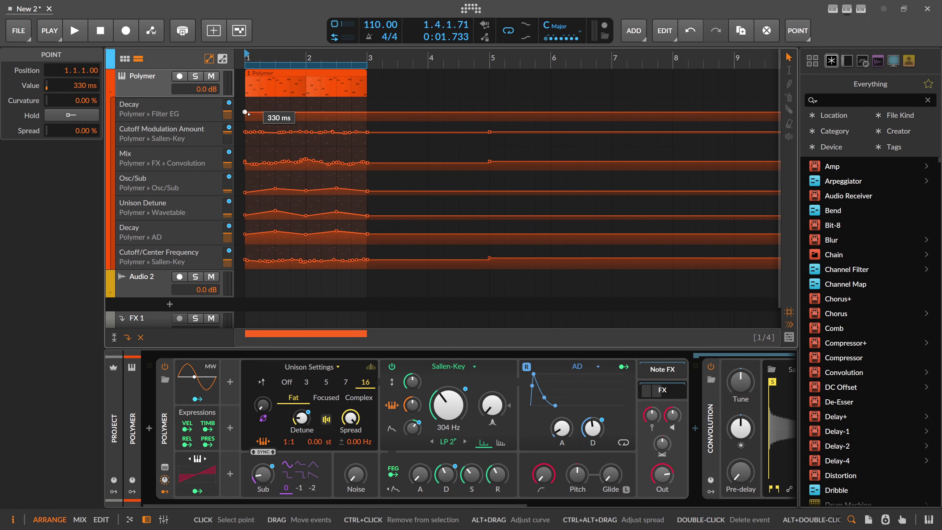
click(71, 116)
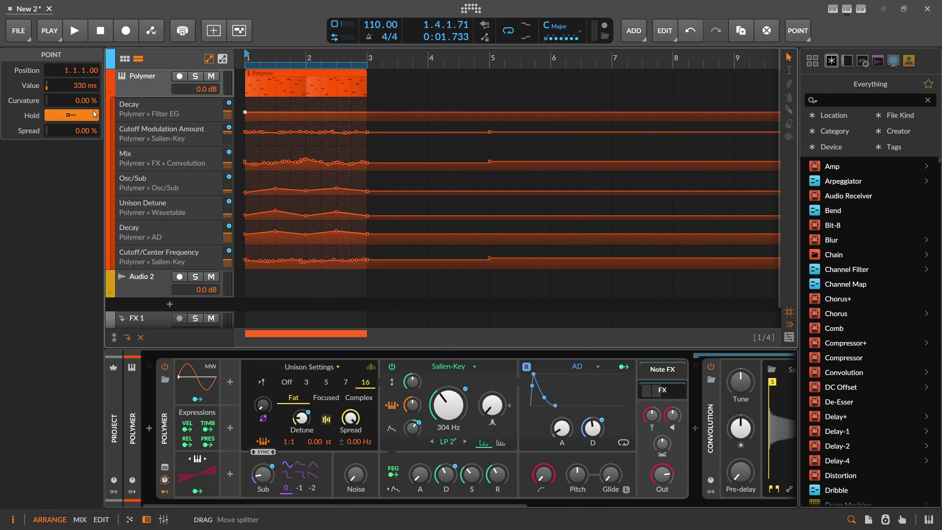
click(75, 117)
Add a Filter EG Decay point of about 3.11 s at 1.3.1.00, move it to 1.2.1.00 at about 2.76 s, and delete it
drag(275, 112, 274, 106)
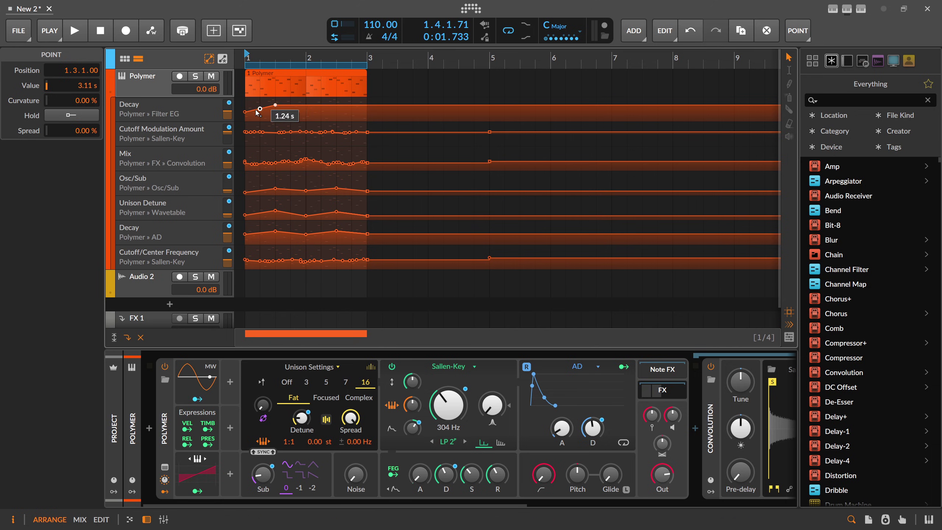
drag(275, 105, 260, 106)
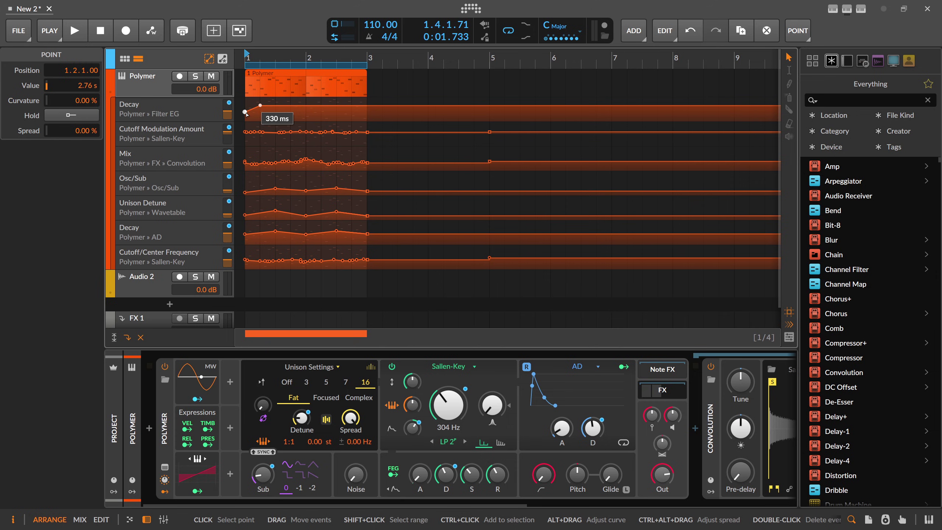
key(Delete)
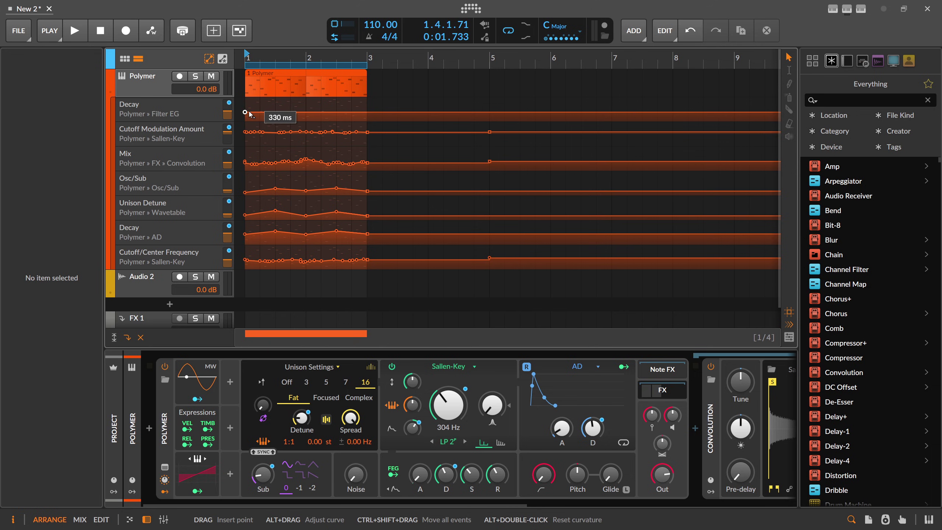
Set the Filter EG Decay automation point at 1.1.1.00 to 539 ms and select it
drag(245, 112, 246, 110)
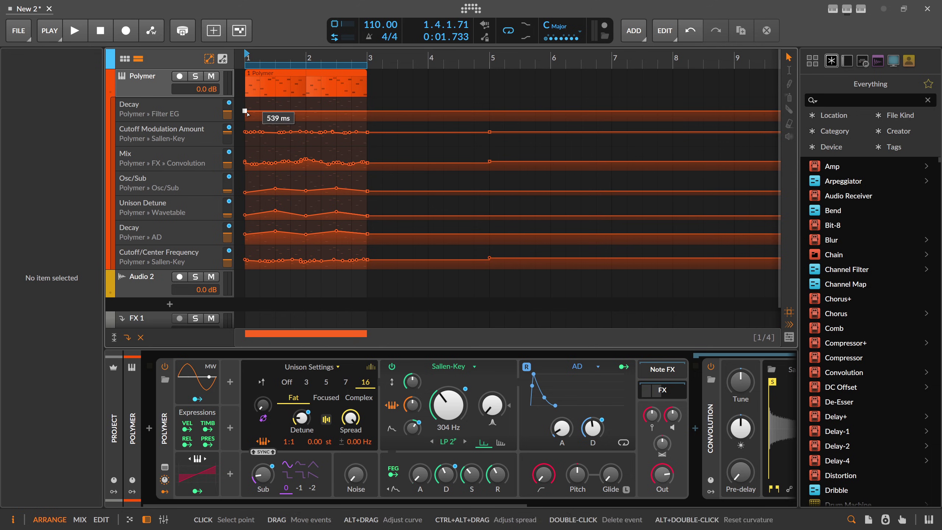
click(245, 113)
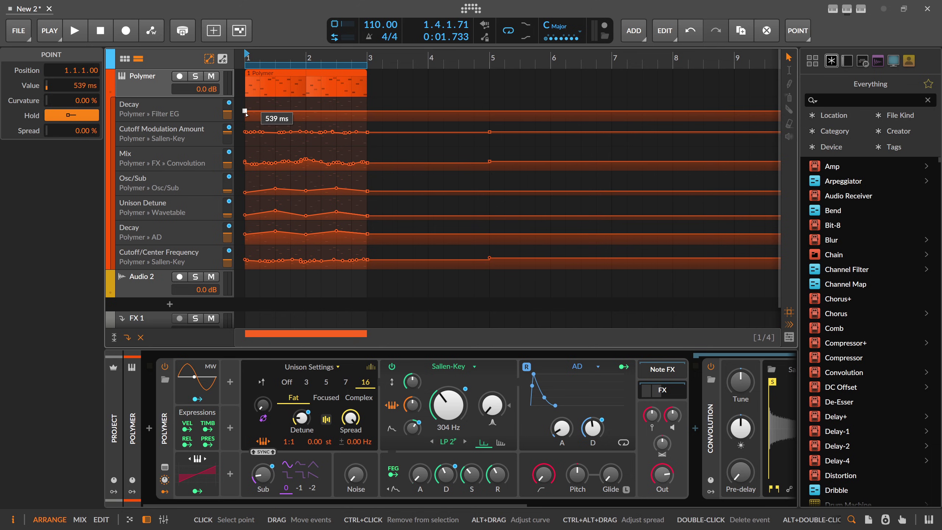
Set the Filter EG Decay point at 1.1.1.00 to 238 ms and try to delete it
key(Delete)
drag(251, 106, 248, 109)
right_click(248, 113)
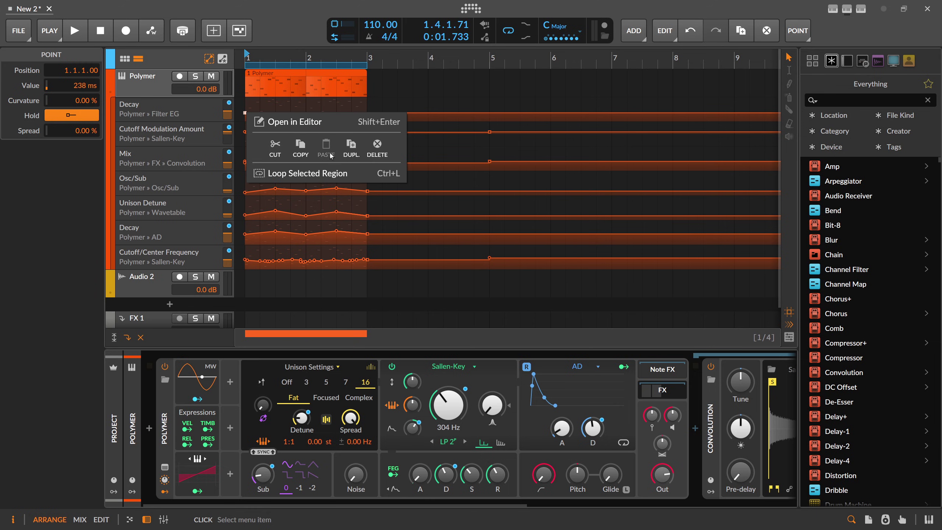
click(375, 155)
Delete the Polymer instrument track, undo the deletion and unfold the track's automation lanes
right_click(185, 113)
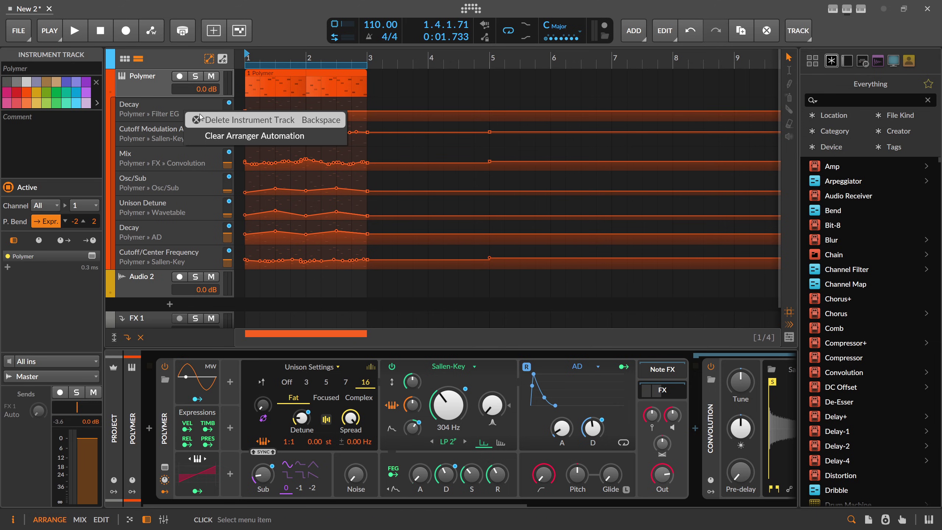
click(245, 123)
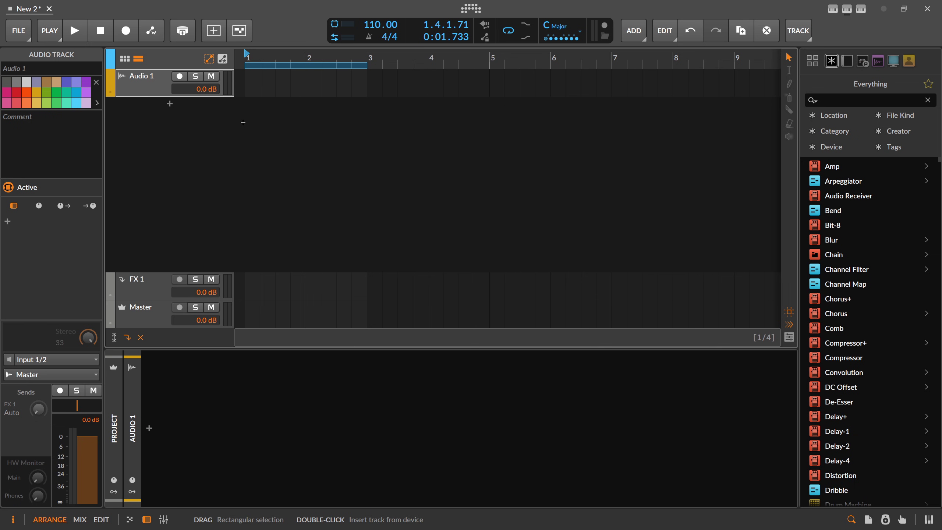
key(ctrl+z)
click(111, 93)
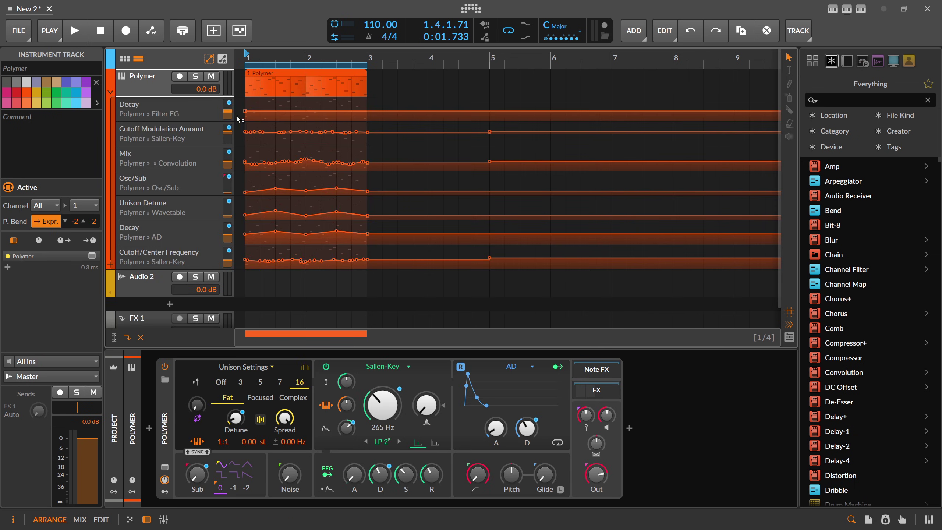
Try to clear the Polymer track's arranger automation and to remove the selected Filter EG Decay point at 1.1.1.00
right_click(237, 119)
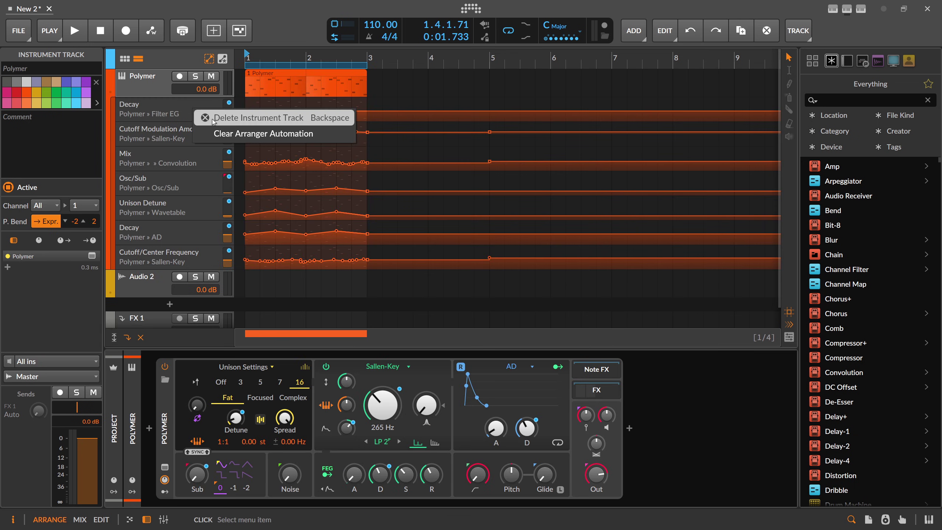
click(234, 136)
double_click(245, 114)
drag(245, 113, 259, 103)
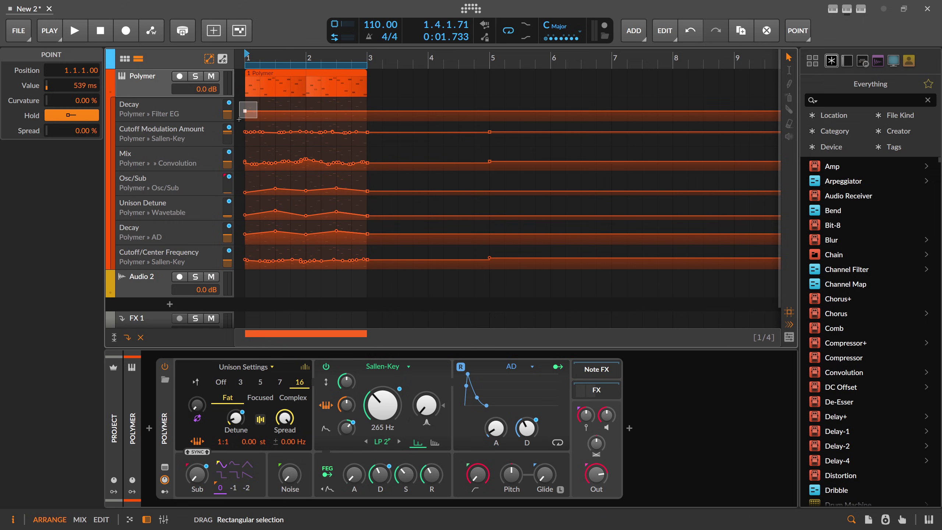
drag(239, 119, 238, 121)
click(238, 120)
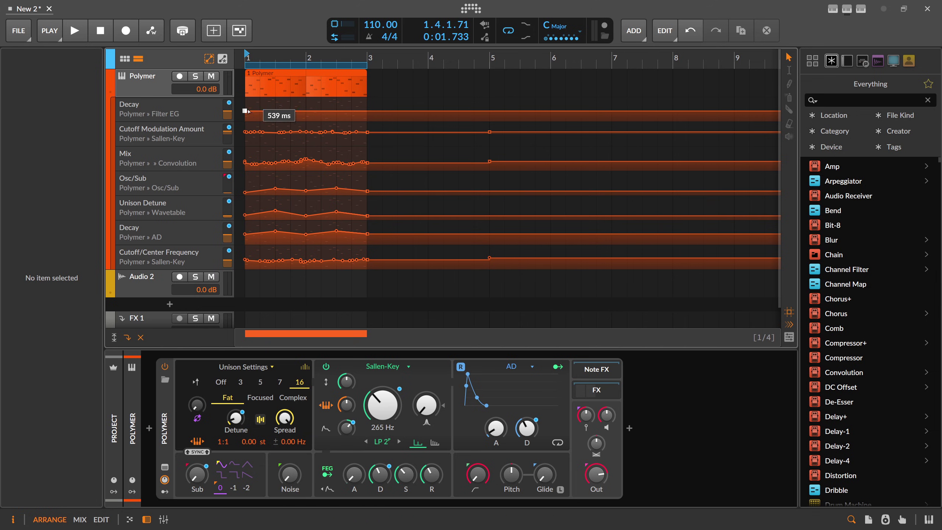
Set the Filter EG Decay point at 1.1.1.00 to 265 ms and make its automation lane taller
drag(265, 121, 271, 125)
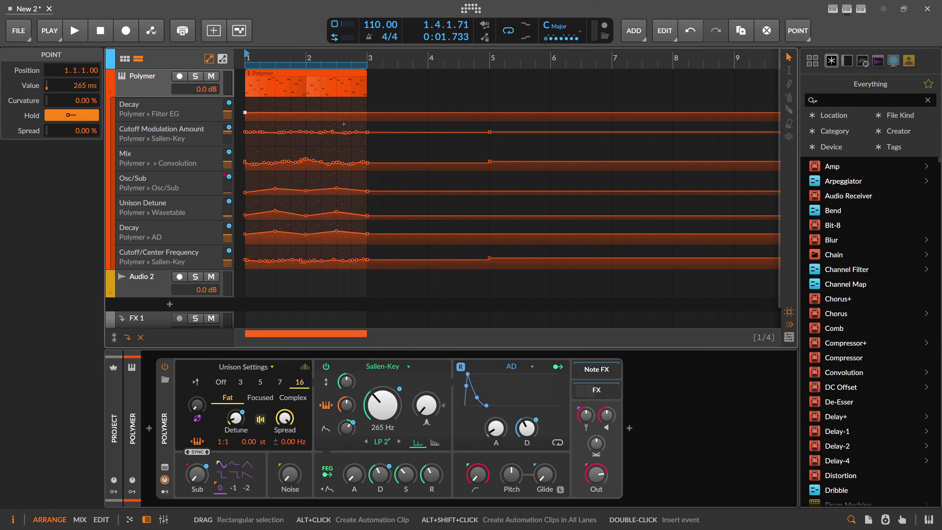
drag(200, 121, 200, 154)
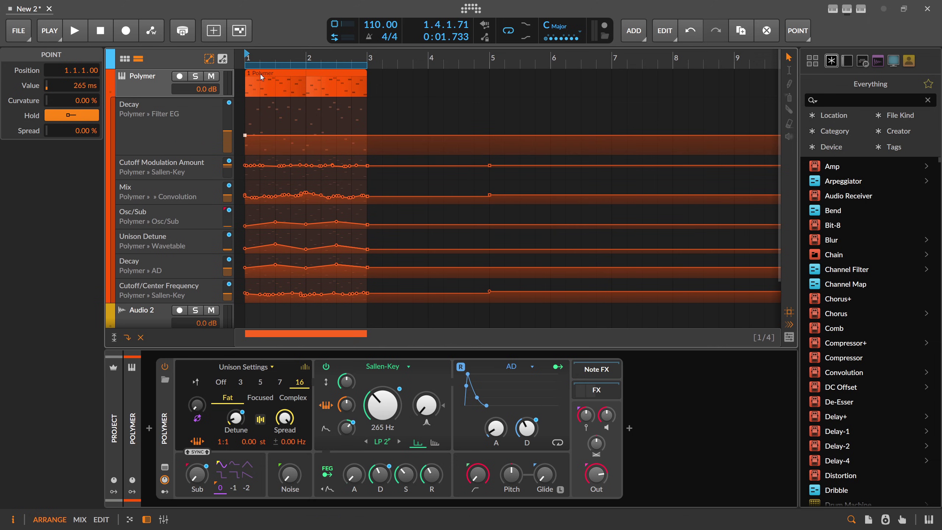
drag(260, 56, 260, 72)
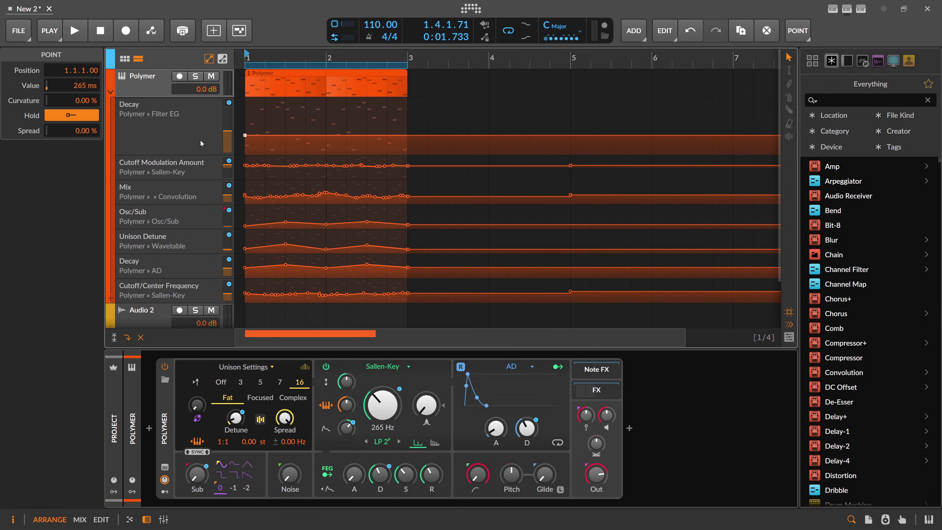
Add four more Filter EG Decay points up to 3.1.1.00, select all five, and switch their Hold option off and back on
drag(258, 135, 230, 153)
key(h)
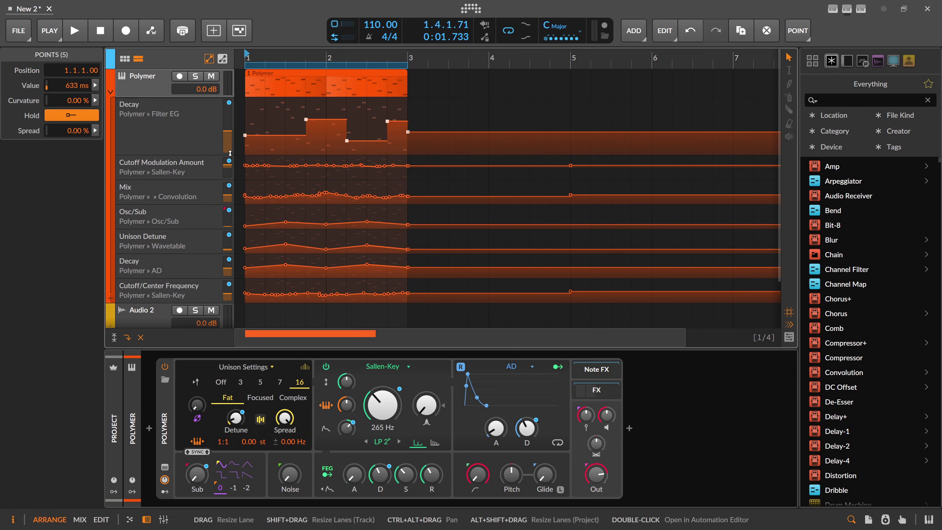
key(h)
key(h)
key(h)
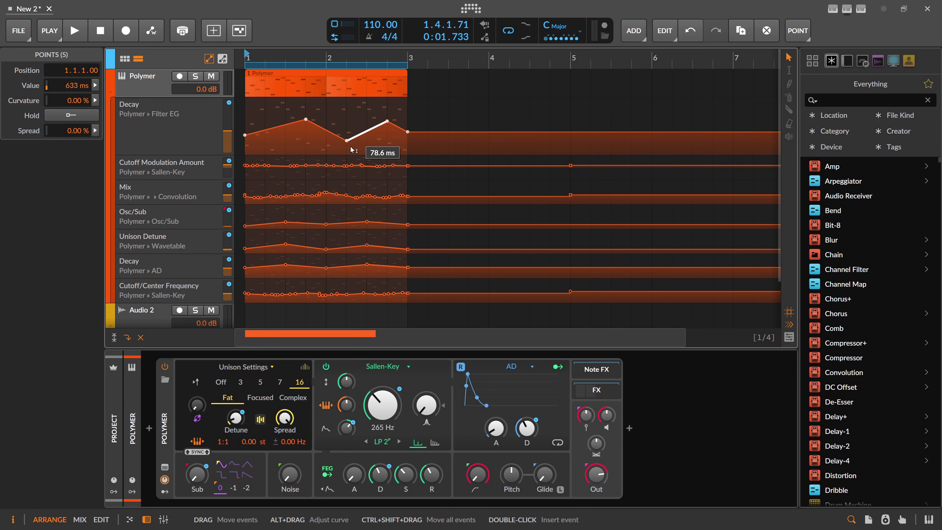
key(h)
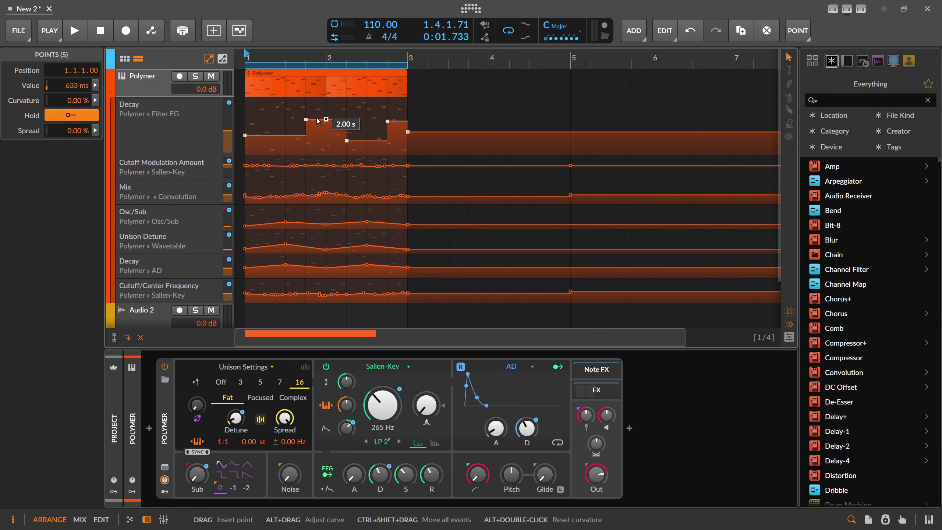
Delete all five Filter EG Decay automation points and remove the Filter EG Decay automation lane
drag(434, 107, 234, 143)
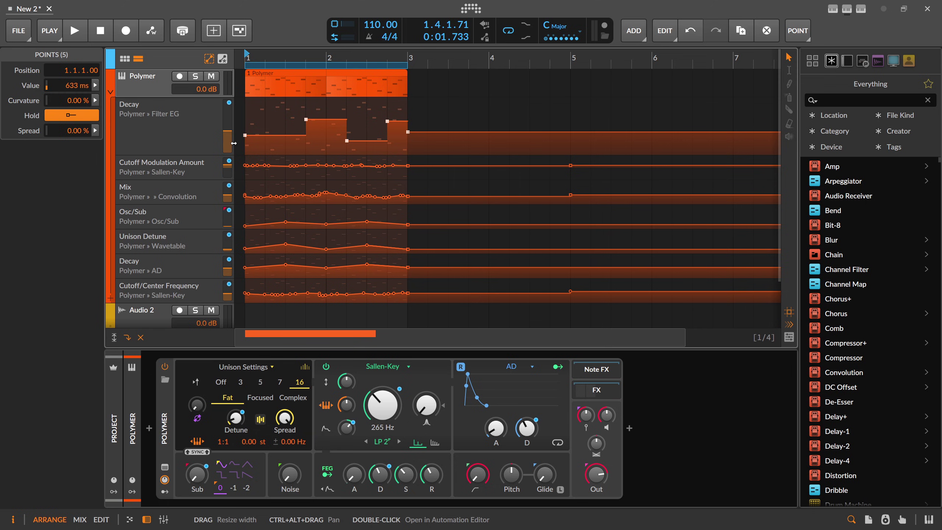
key(Delete)
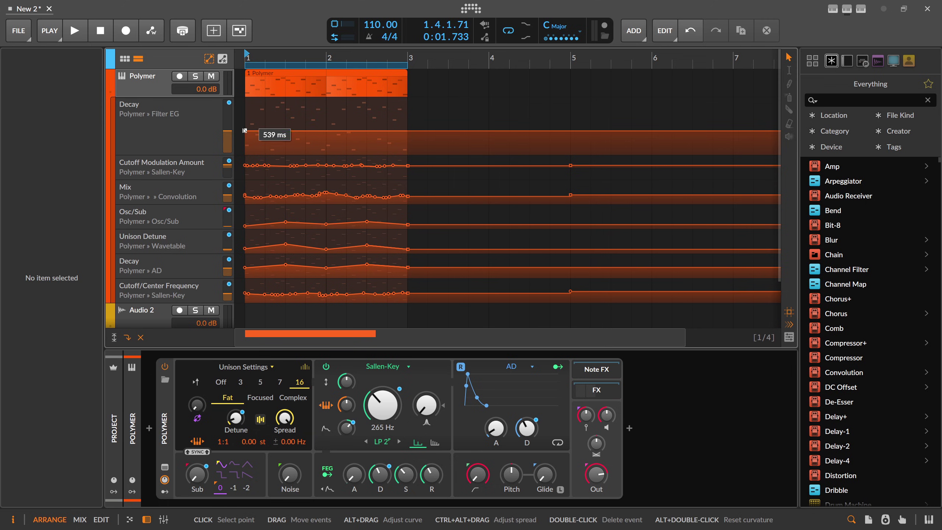
right_click(228, 121)
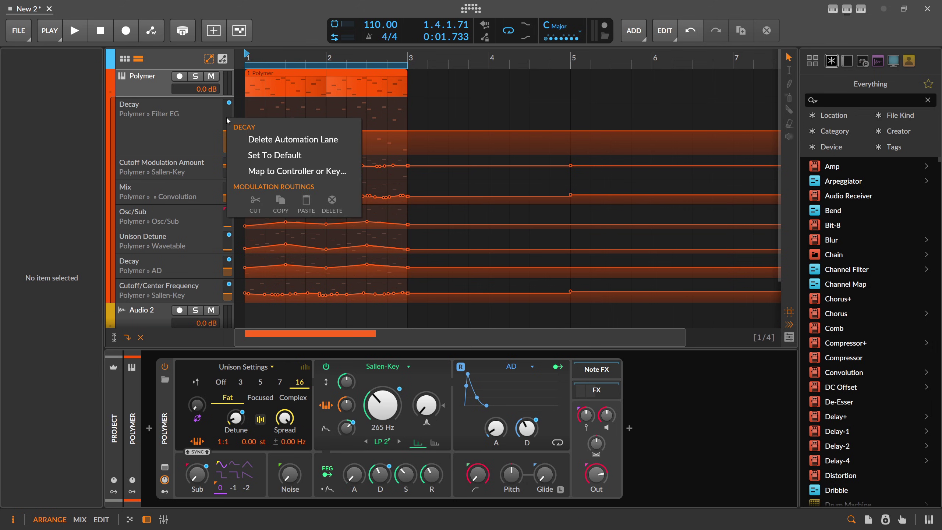
click(260, 140)
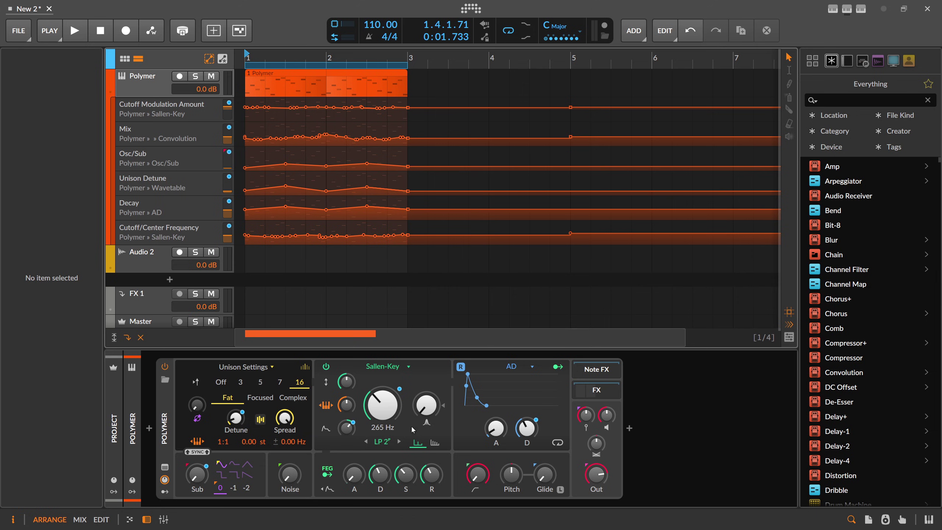
Bring back the Filter EG Decay lane and add three automation points, the last at 2.1.1.00 with 150 ms
key(ctrl+z)
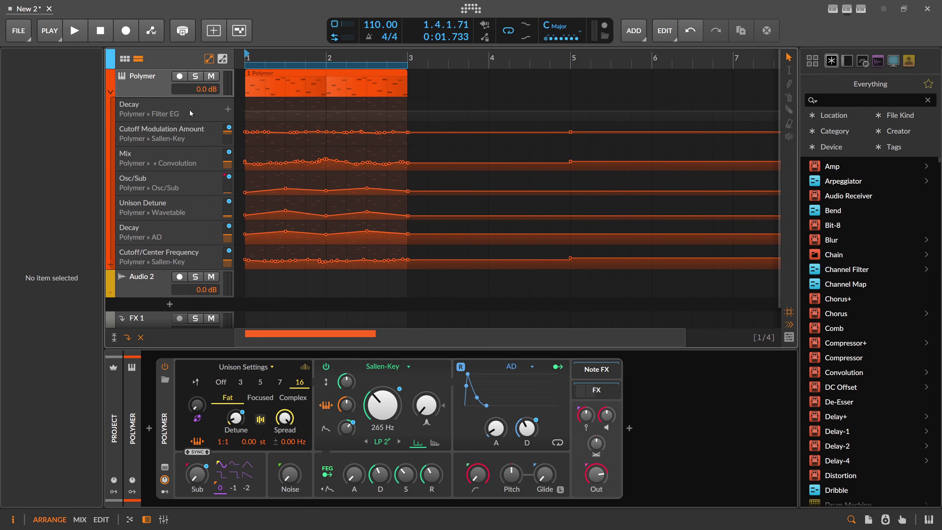
click(265, 114)
click(305, 110)
click(326, 113)
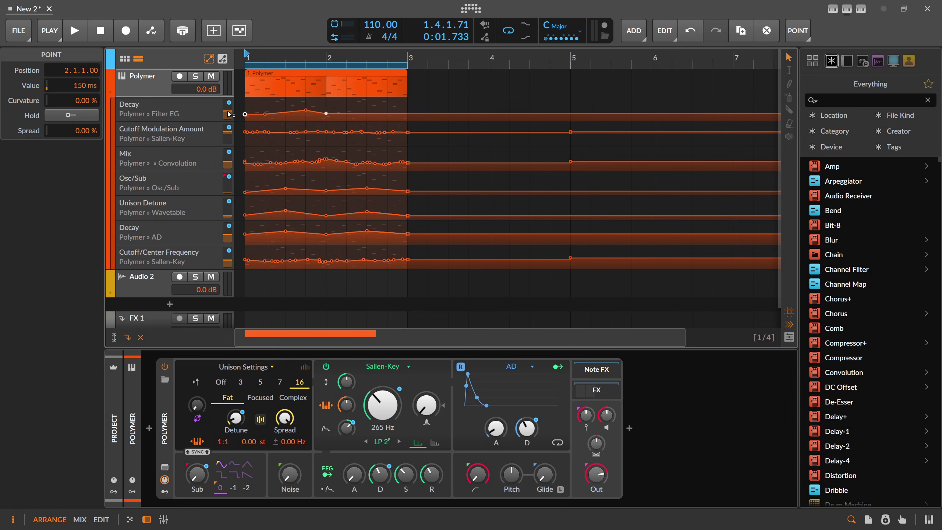
Delete the restored Filter EG Decay automation lane together with its new points
right_click(186, 111)
click(185, 105)
right_click(186, 105)
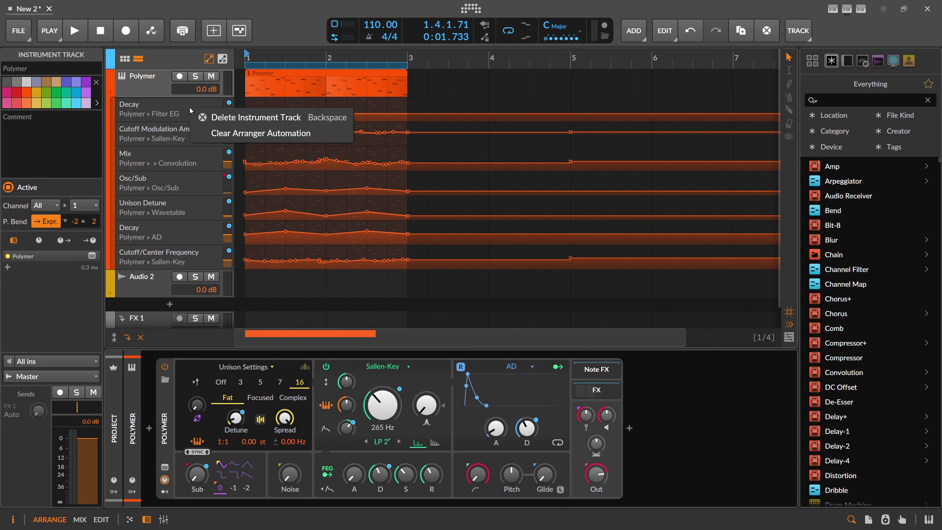
key(Escape)
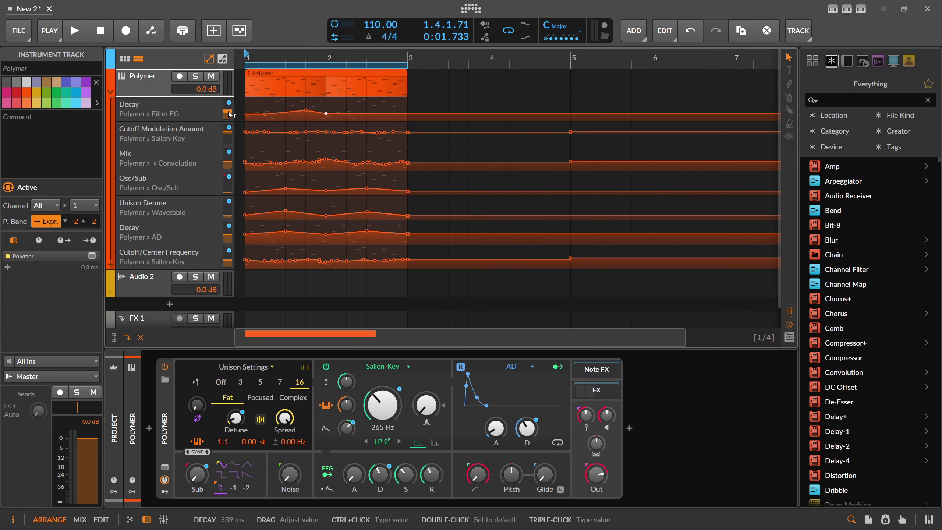
right_click(227, 114)
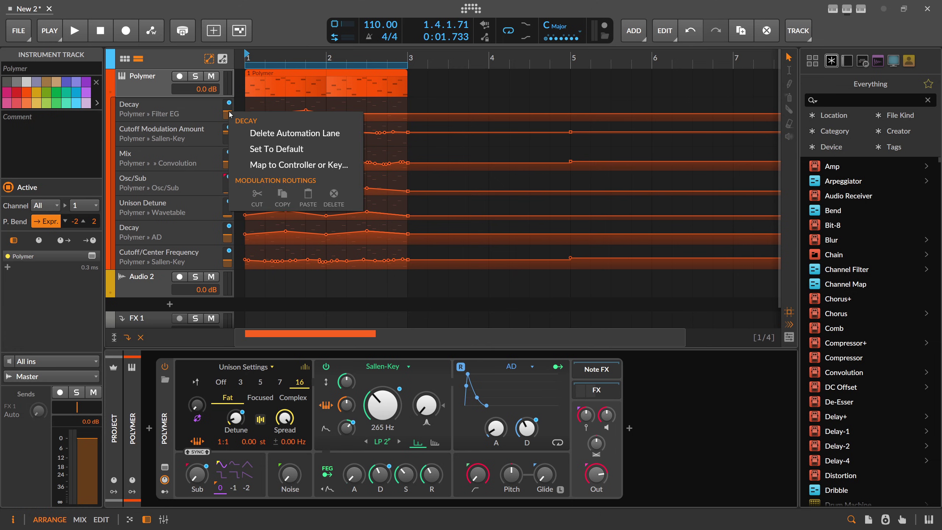
click(310, 133)
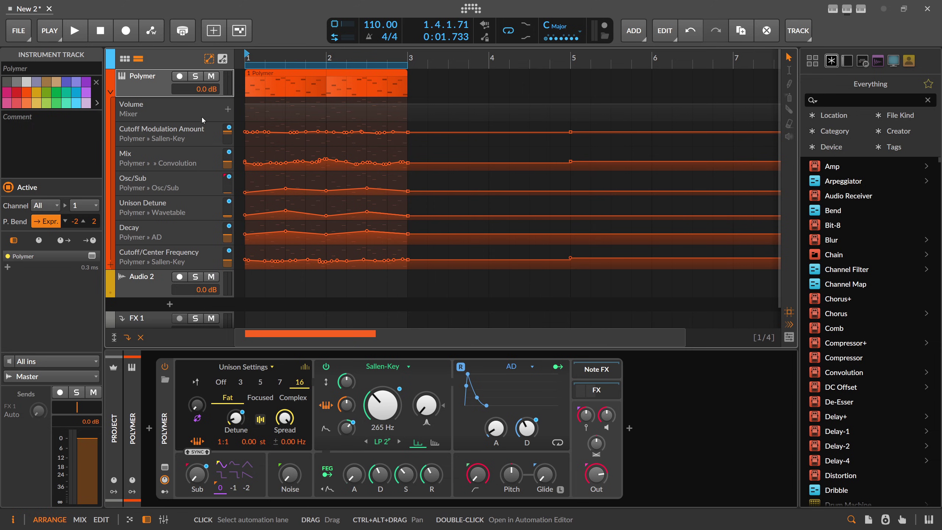
Select the Volume automation lane of the Polymer track and fold the track's automation lanes away
click(156, 105)
click(150, 111)
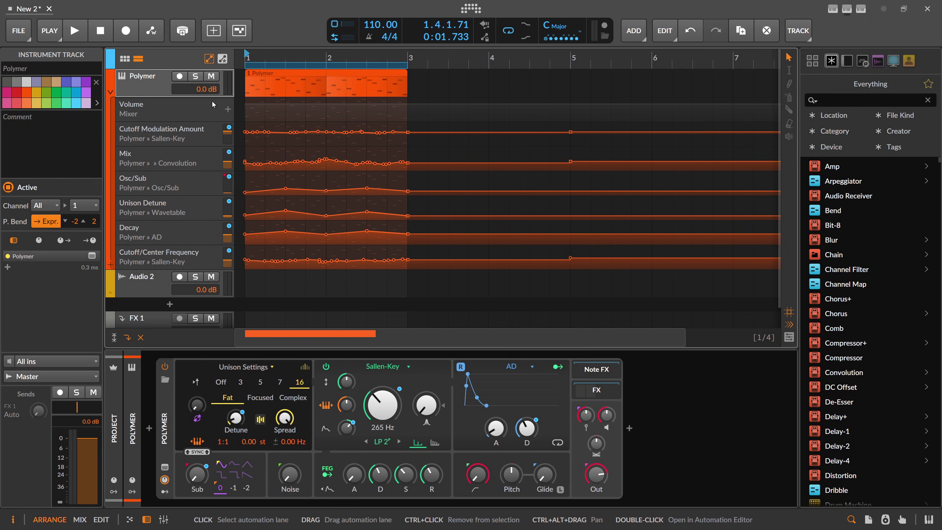
click(197, 114)
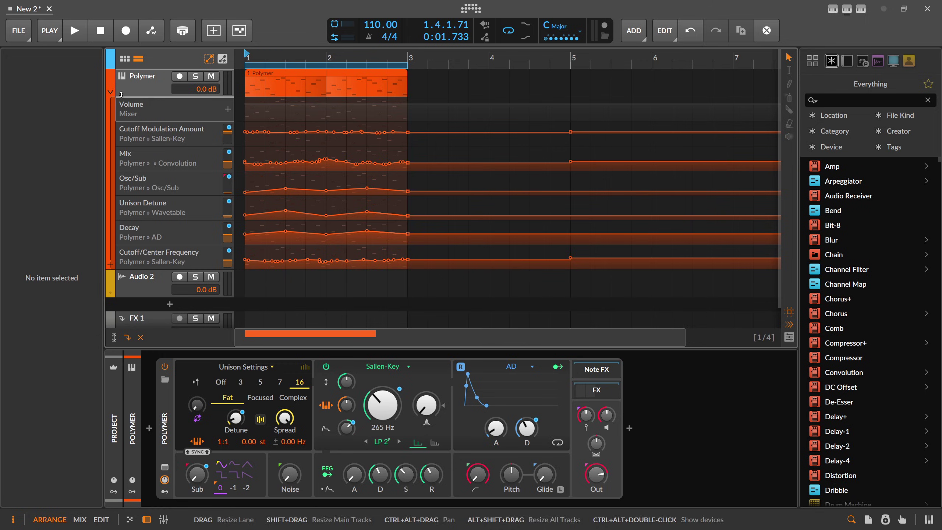
click(110, 92)
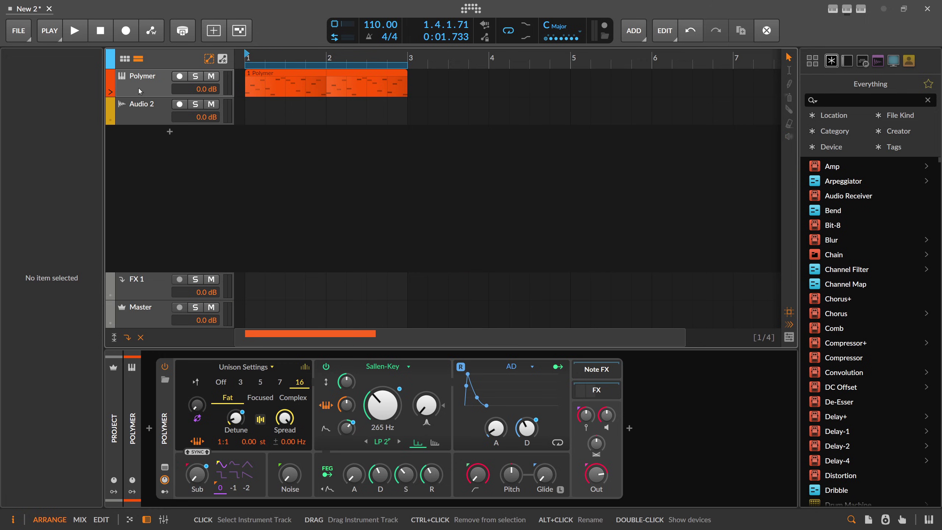
Set the Arranger Volume Control to Slider in the User Interface settings and close the settings
click(471, 9)
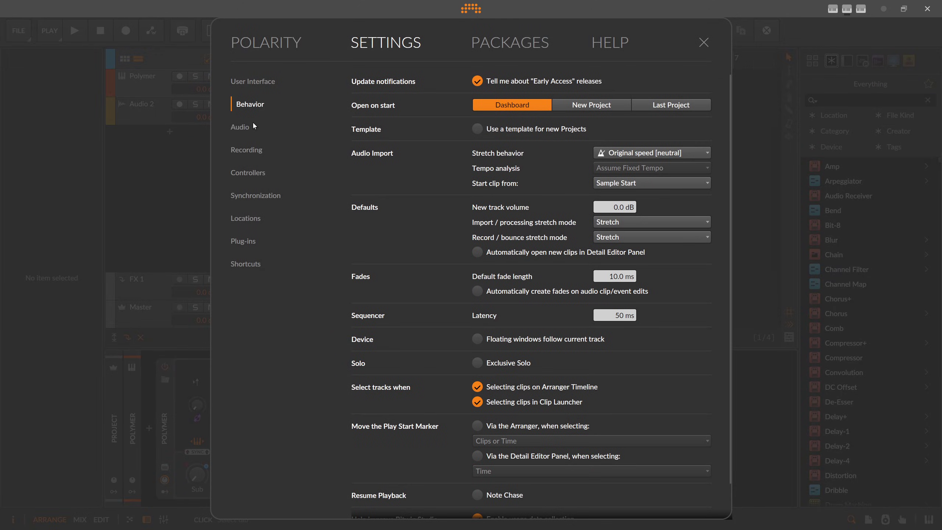
click(252, 83)
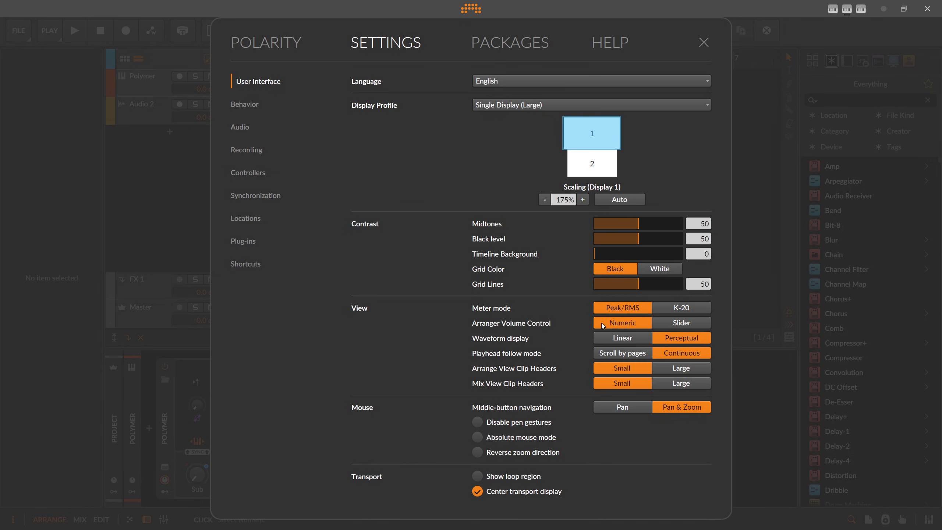
click(676, 326)
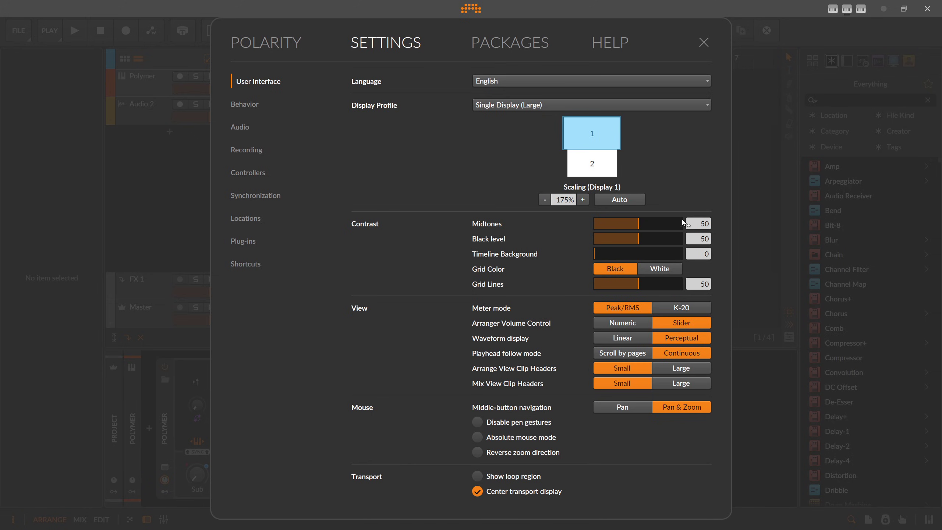
click(704, 44)
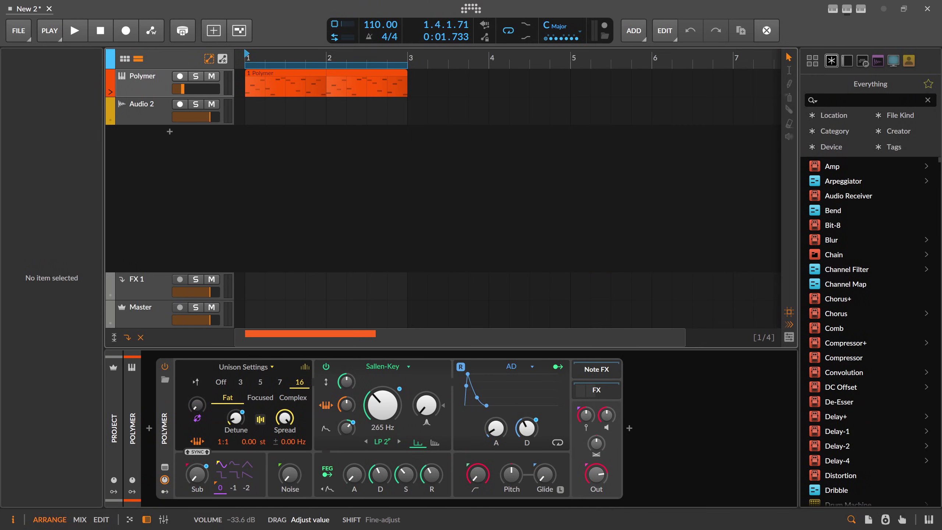
Reset the Polymer track's volume to its default and make the arranger track slightly taller
double_click(205, 92)
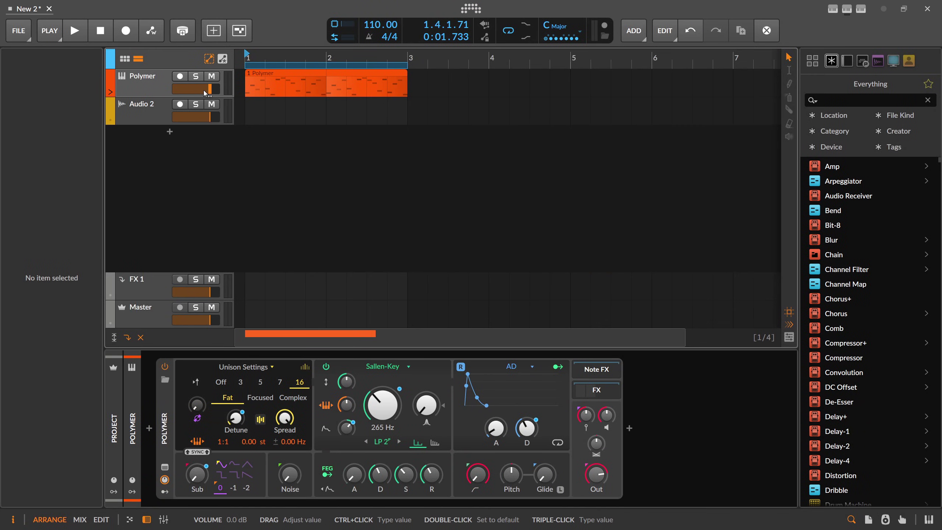
mouse_move(149, 97)
mouse_down()
mouse_move(147, 211)
mouse_move(154, 105)
mouse_up()
Lower the Polymer track's volume to about -23.2 dB, reset it to default, and set it to -5 dB
drag(206, 87, 197, 86)
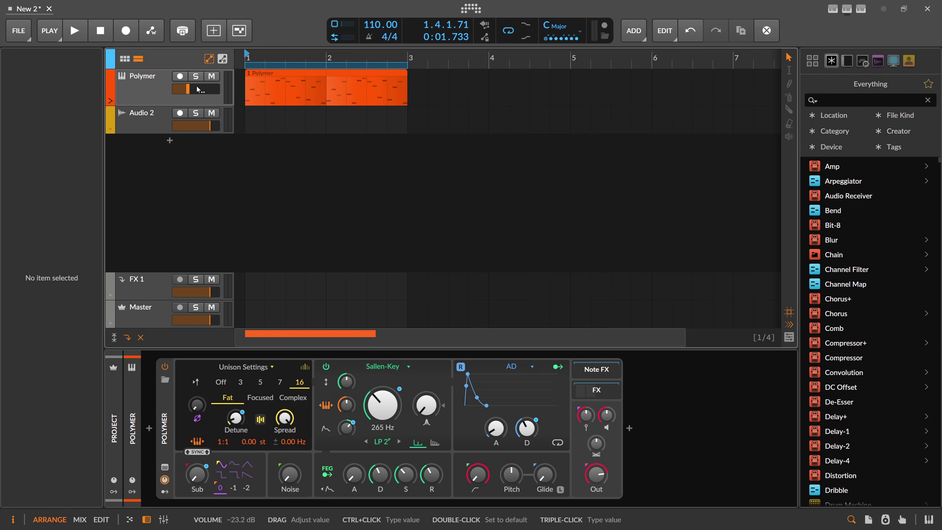
double_click(197, 87)
ctrl+click(206, 87)
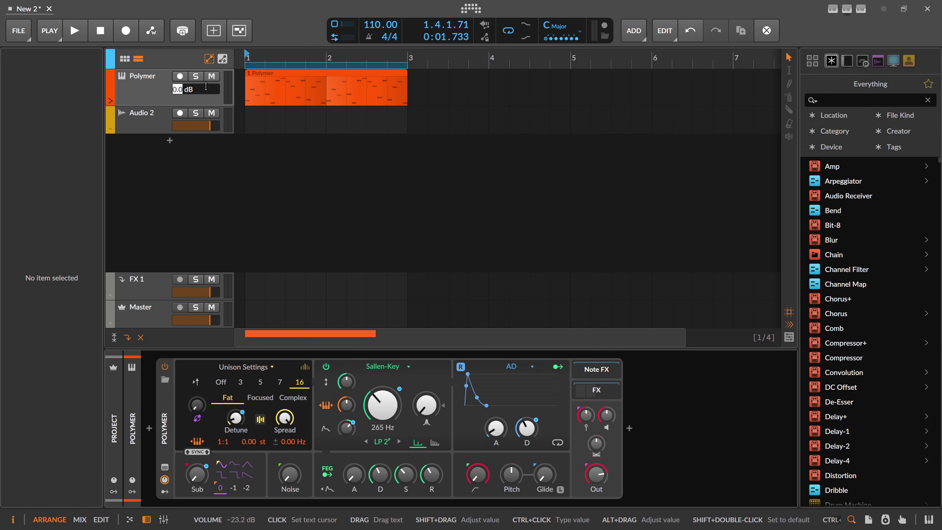
text(-5)
key(Return)
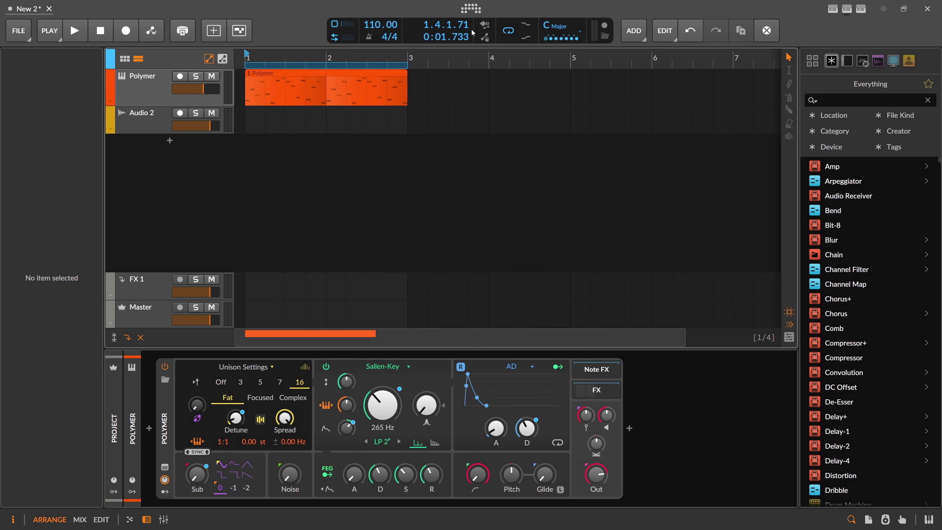
Switch the Arranger Volume Control to Numeric in the User Interface settings and close the settings
click(471, 8)
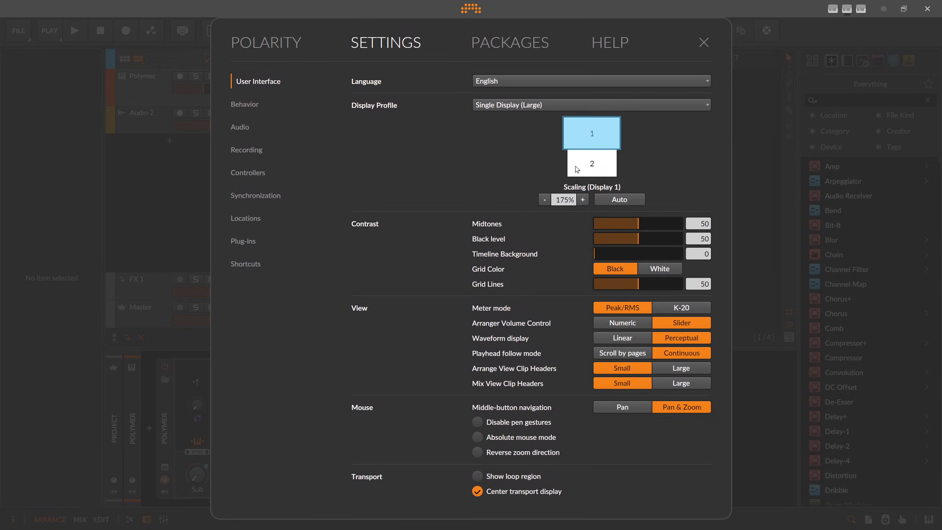
click(617, 325)
click(704, 42)
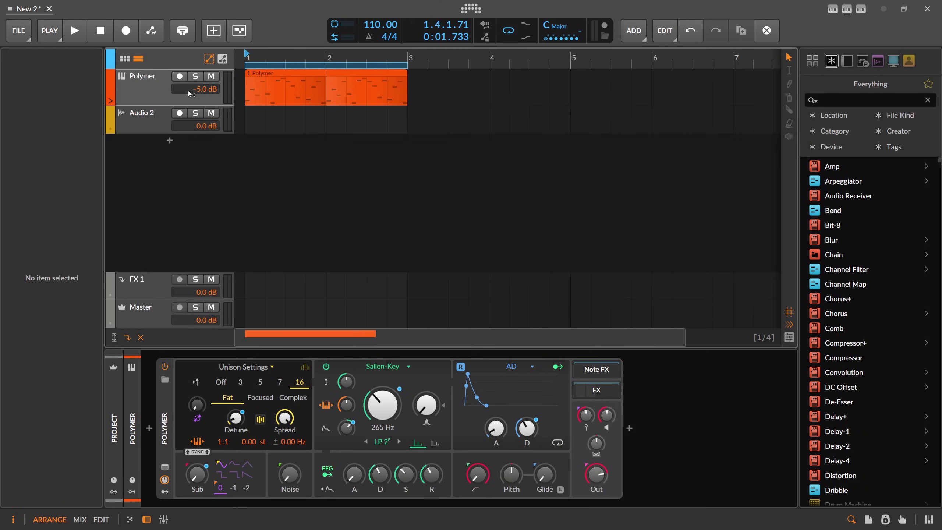
Lower the Polymer track's numeric volume value to -6.0 dB
drag(200, 91, 200, 95)
double_click(205, 90)
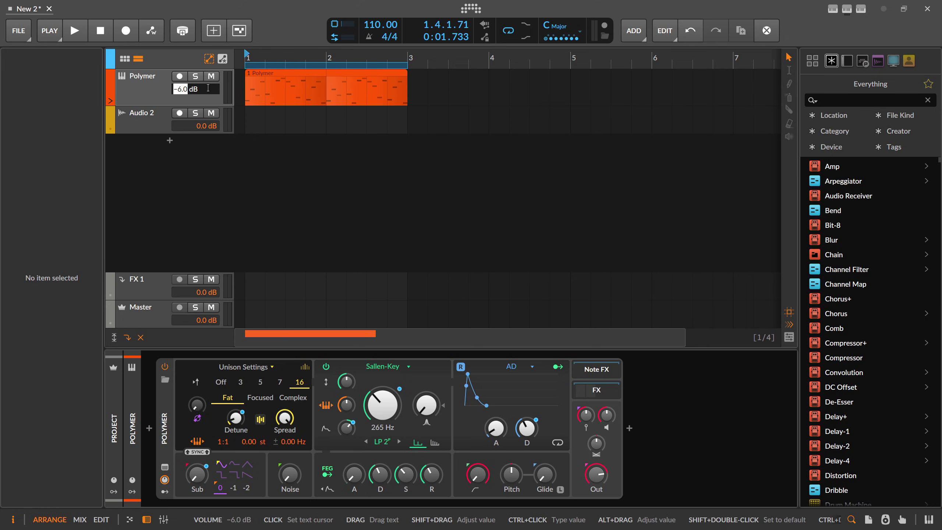
click(149, 95)
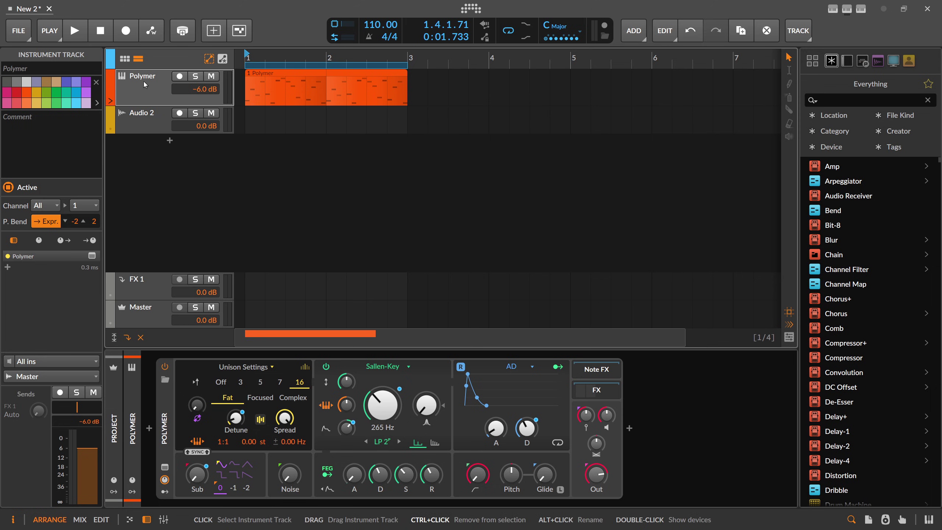
Group the Polymer and Audio 2 tracks into one group track
click(151, 120)
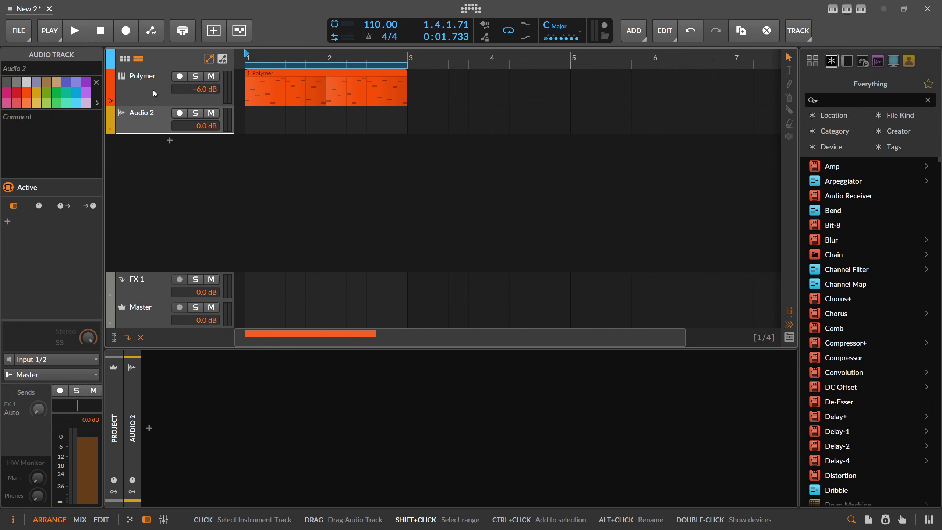
ctrl+click(153, 89)
key(ctrl+g)
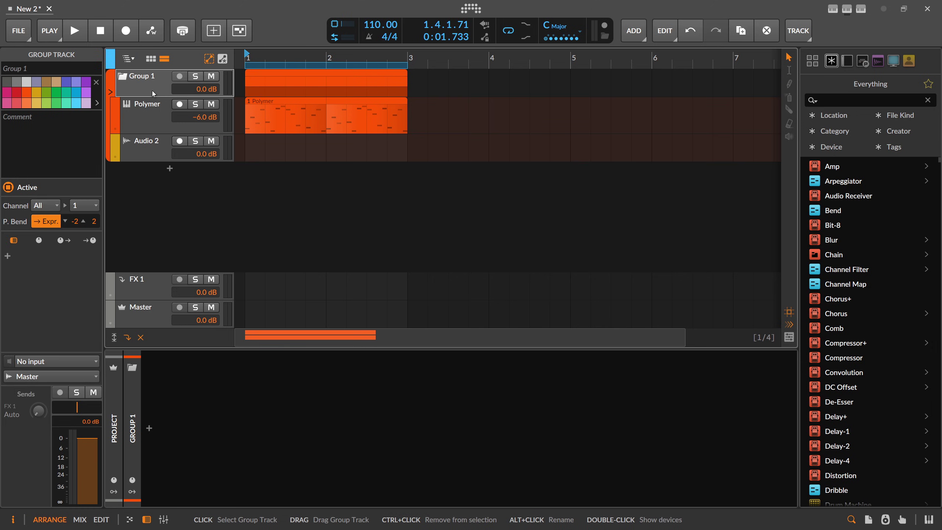
Unfold the Polymer track's automation lanes and draw a Volume curve across the clip, starting at -6.0 dB on bar 1
click(279, 86)
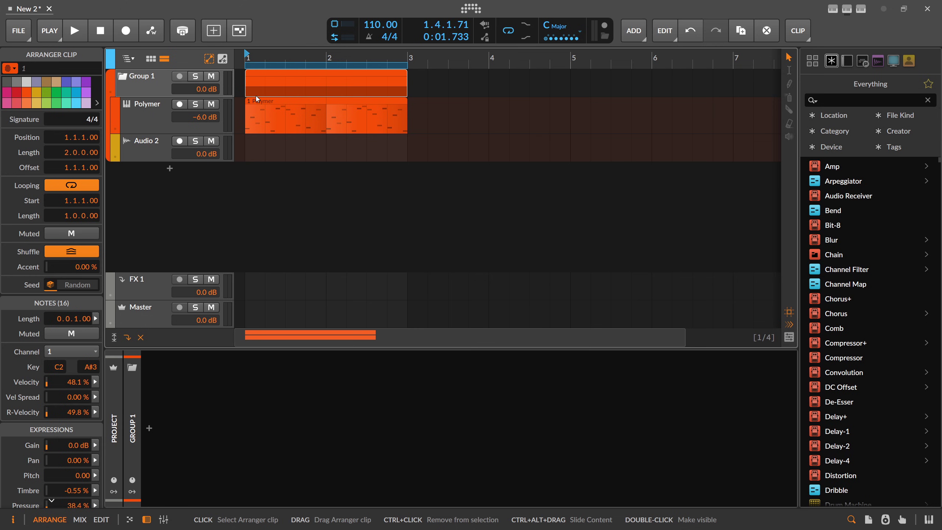
click(160, 122)
click(116, 130)
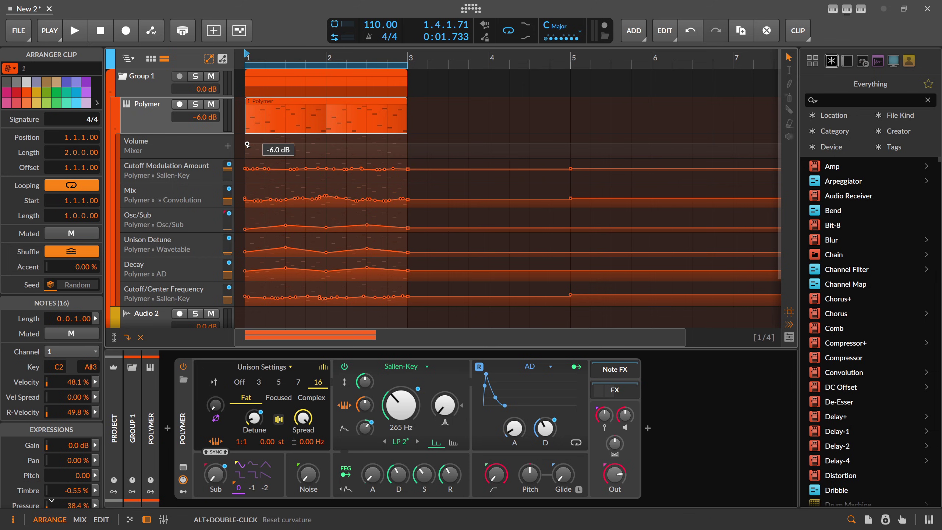
click(266, 144)
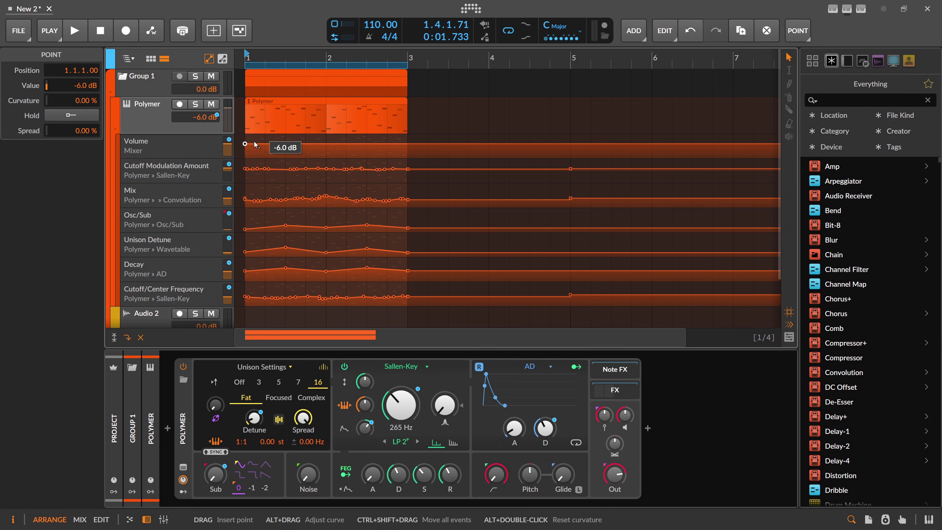
drag(282, 144, 347, 150)
Move the Polymer clip with its automation to bar 2 and back to bar 1
drag(322, 108, 359, 105)
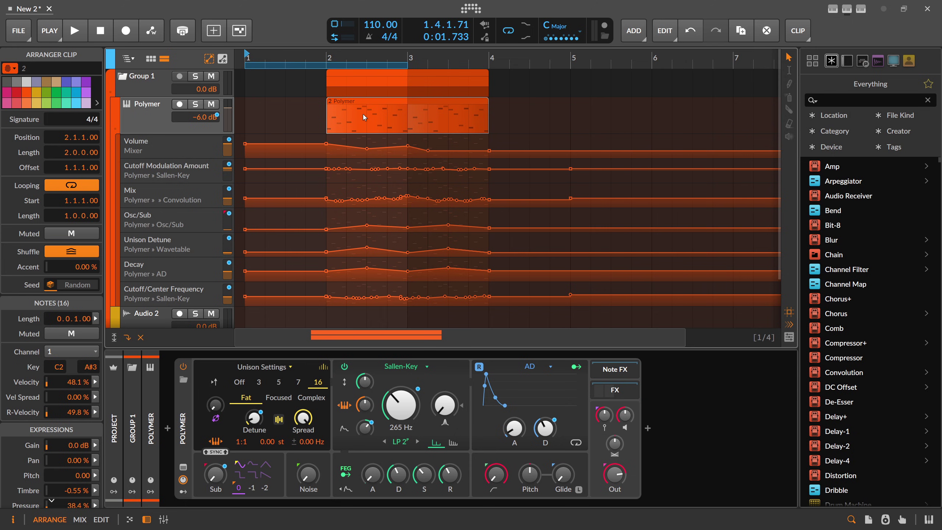
drag(375, 105, 294, 105)
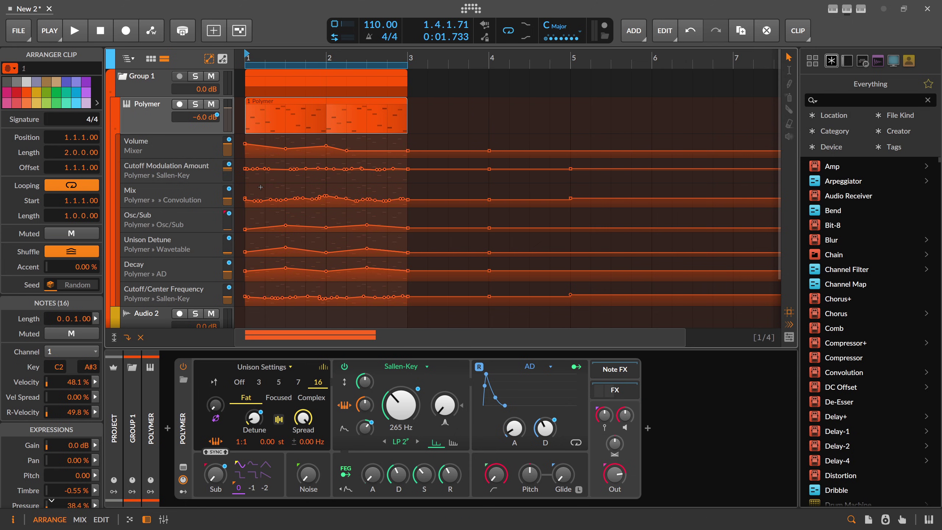
mouse_move(315, 210)
mouse_move(282, 98)
mouse_down()
mouse_move(375, 100)
mouse_move(273, 100)
mouse_up()
Add a Tool device to the Group 1 track
click(144, 81)
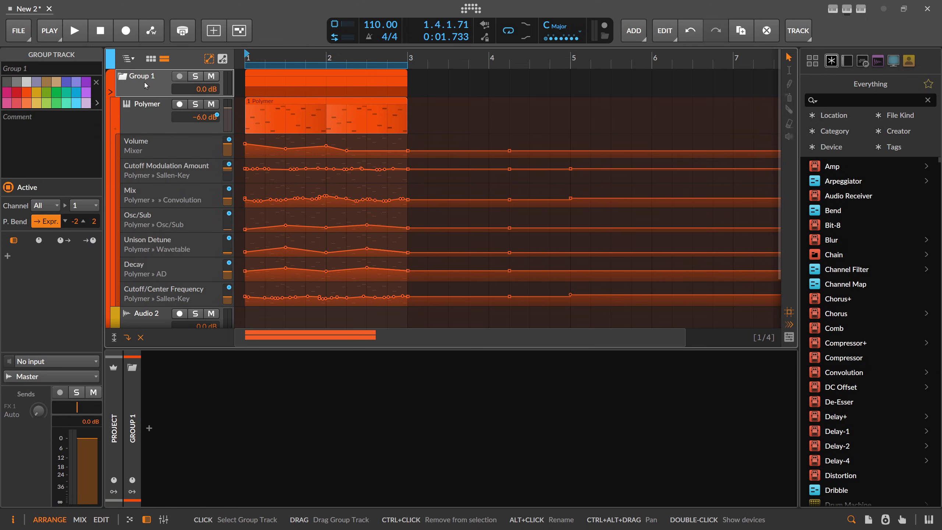
click(149, 428)
text(too)
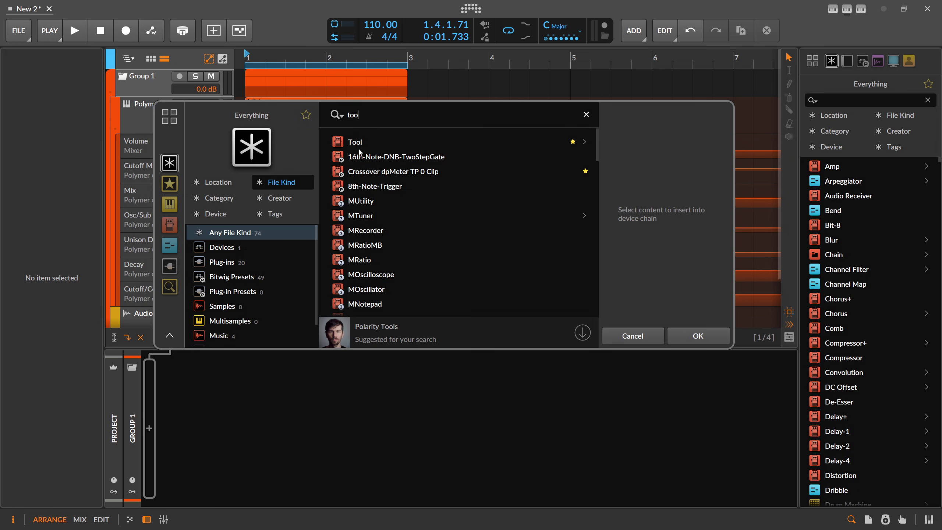
key(Return)
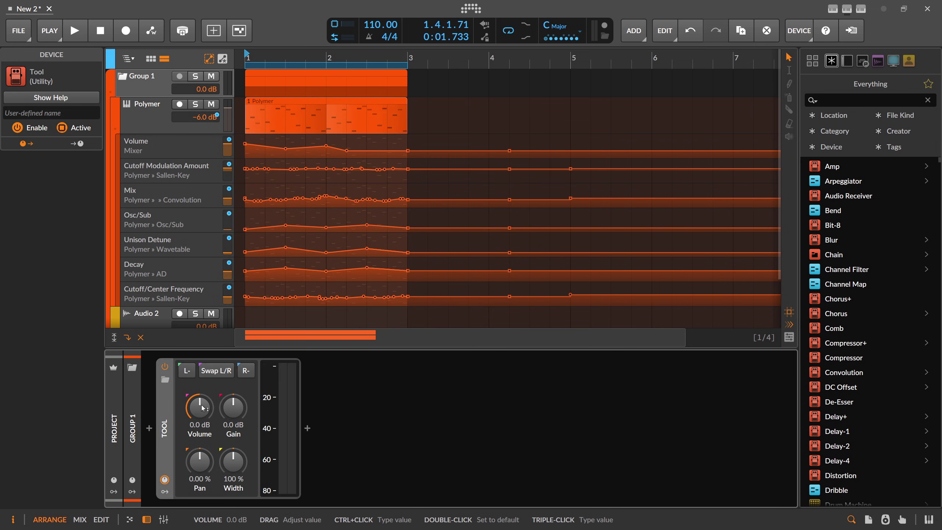
Unfold Group 1's automation and draw a Tool Volume curve up to bar 3, with a point at about -9.9 dB on 2.2.1.00
click(111, 92)
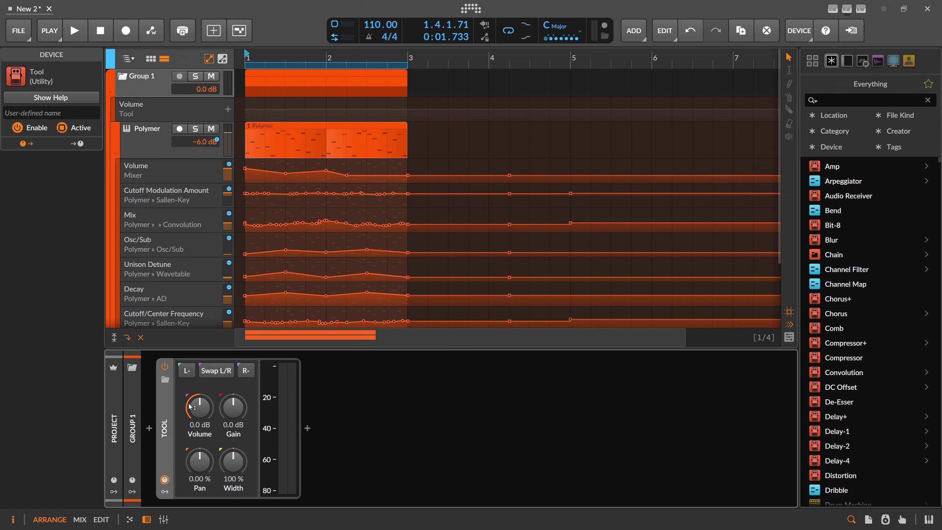
click(250, 110)
drag(264, 110, 305, 108)
click(346, 111)
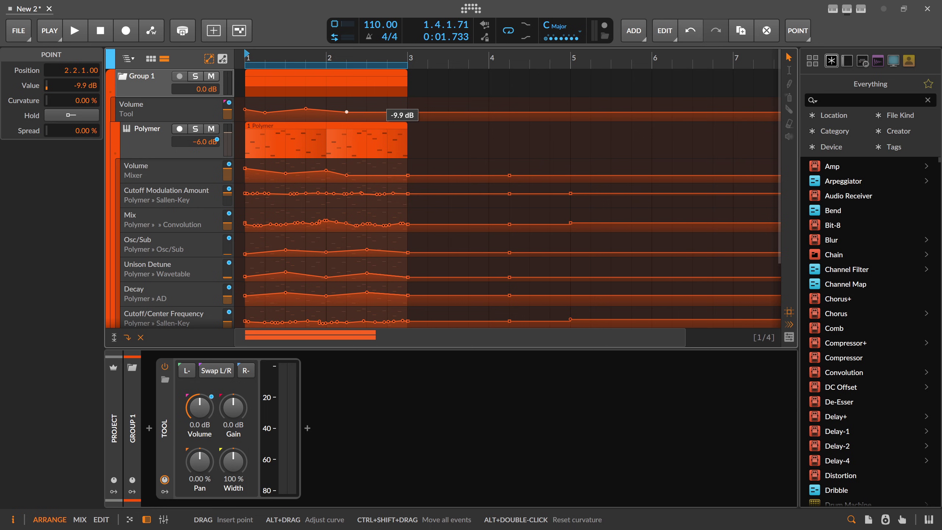
click(408, 109)
Test moving the Group 1 clip to 2.2.1.00 and the Polymer clip along the timeline, returning both to bar 1
click(362, 85)
drag(294, 78, 392, 80)
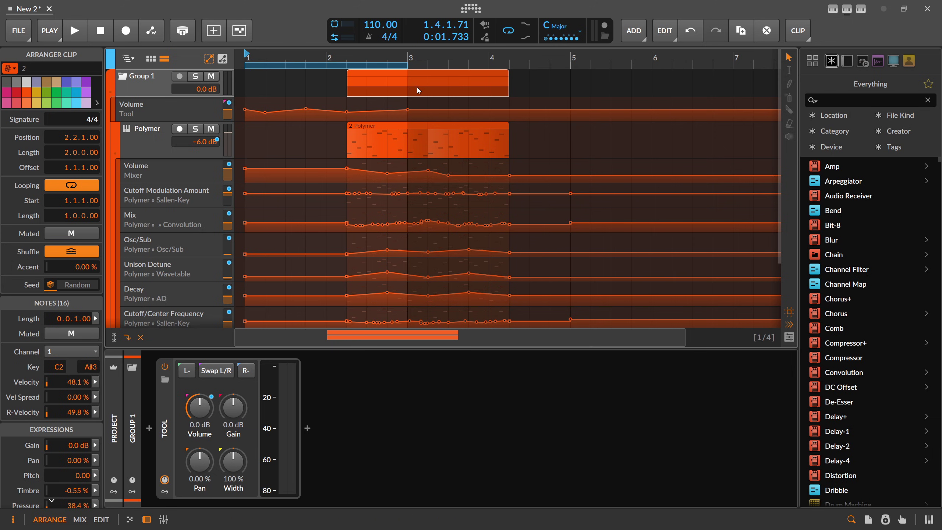
drag(421, 73, 281, 70)
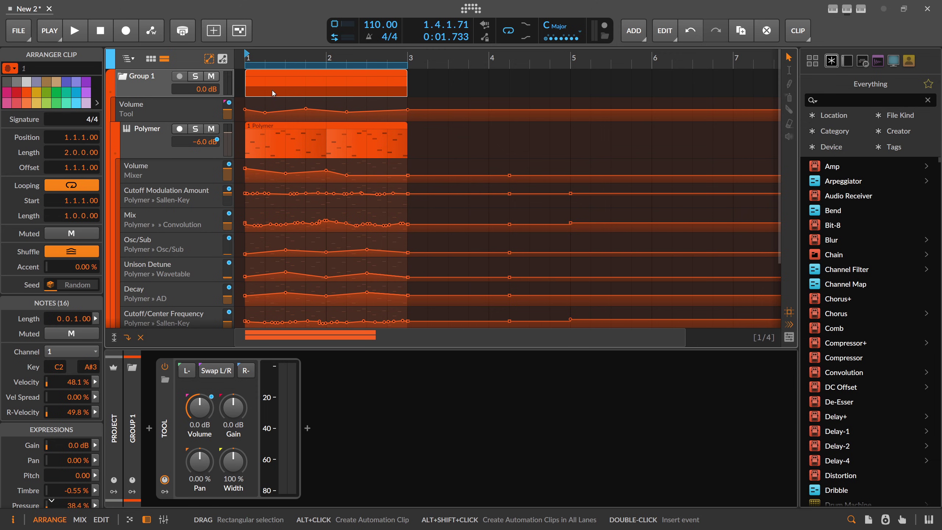
click(270, 138)
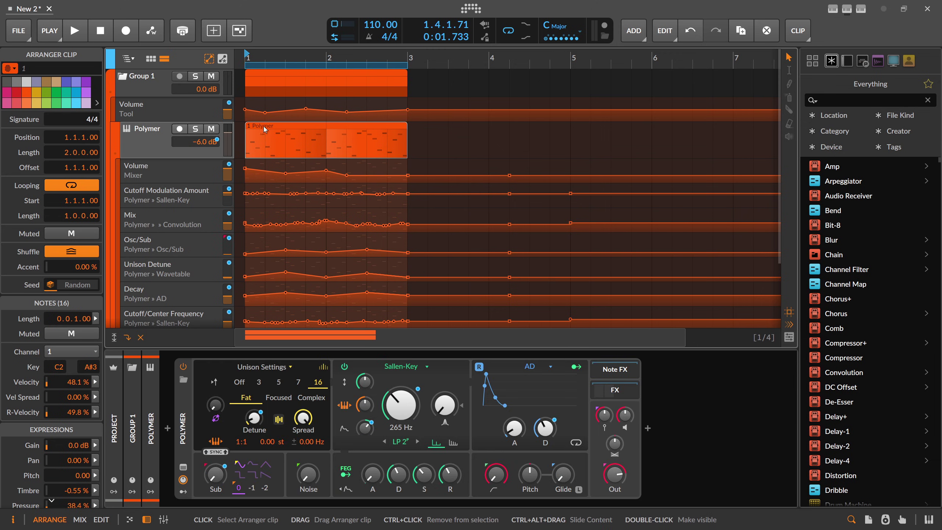
mouse_move(265, 128)
mouse_down()
mouse_move(378, 130)
mouse_move(276, 126)
mouse_up()
mouse_move(274, 77)
mouse_down()
mouse_move(366, 77)
mouse_move(280, 83)
mouse_up()
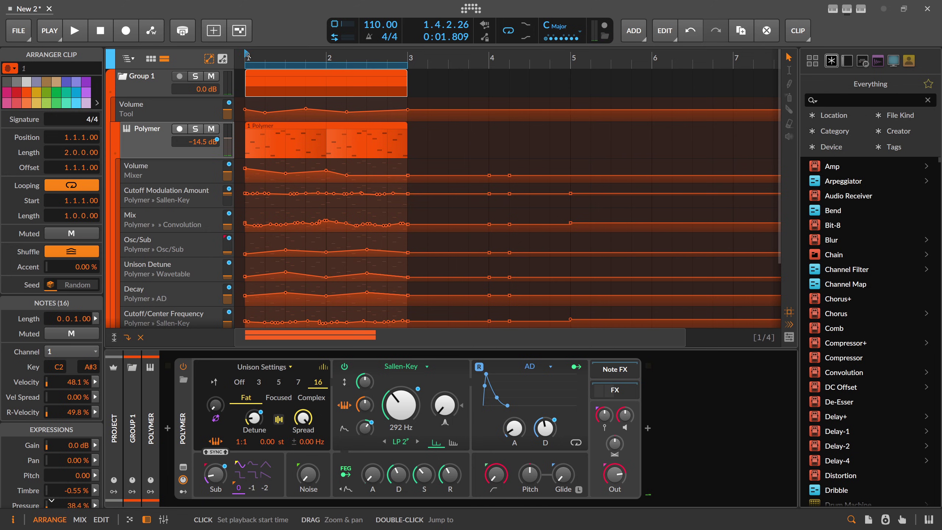
Show the clip launcher, copy the Polymer arranger clip into the track's Scene 1 slot, and briefly play it
drag(249, 56, 249, 68)
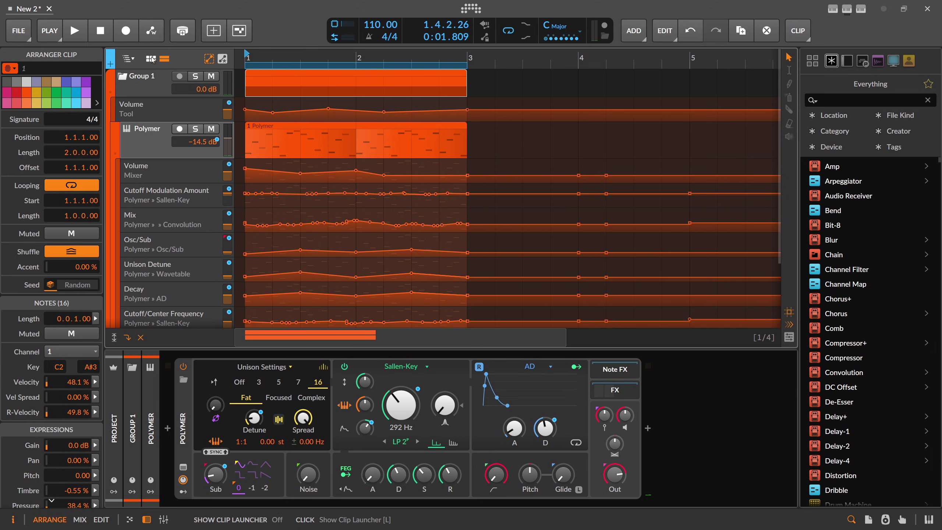
click(150, 58)
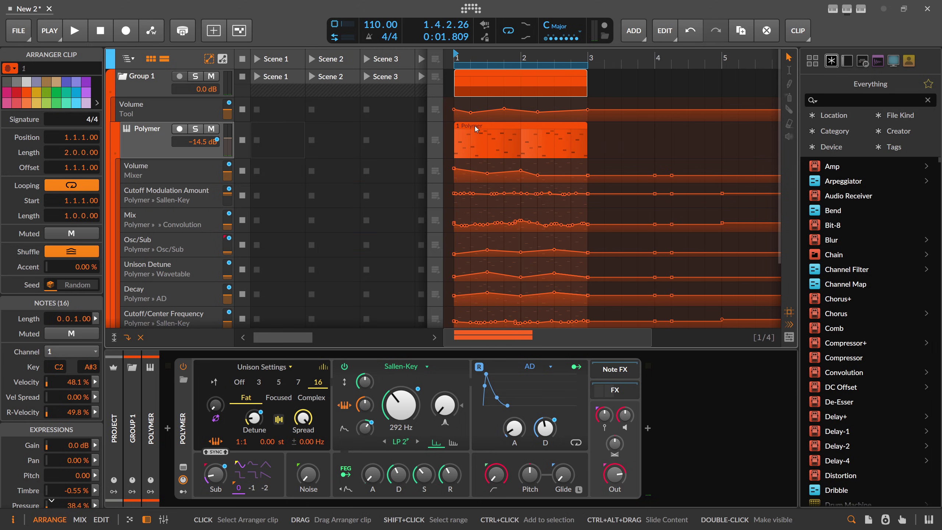
click(462, 129)
drag(466, 129, 266, 130)
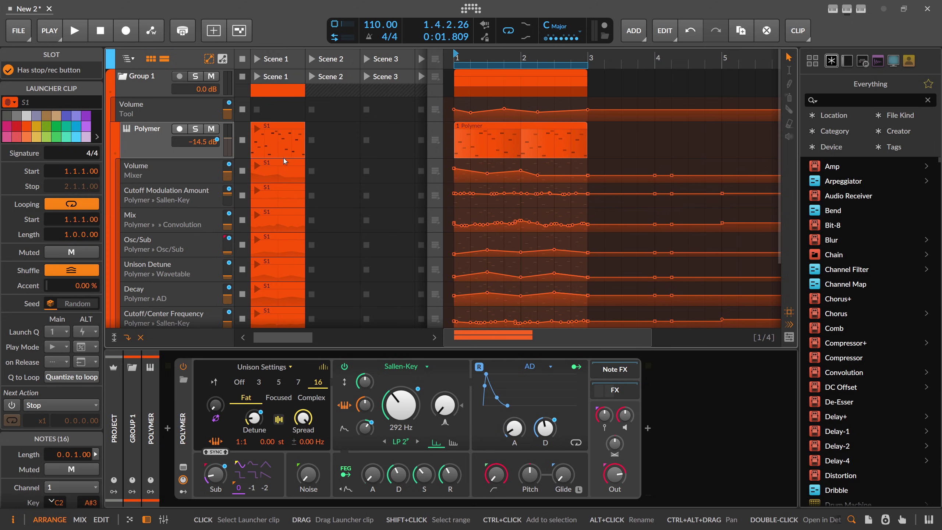
click(258, 132)
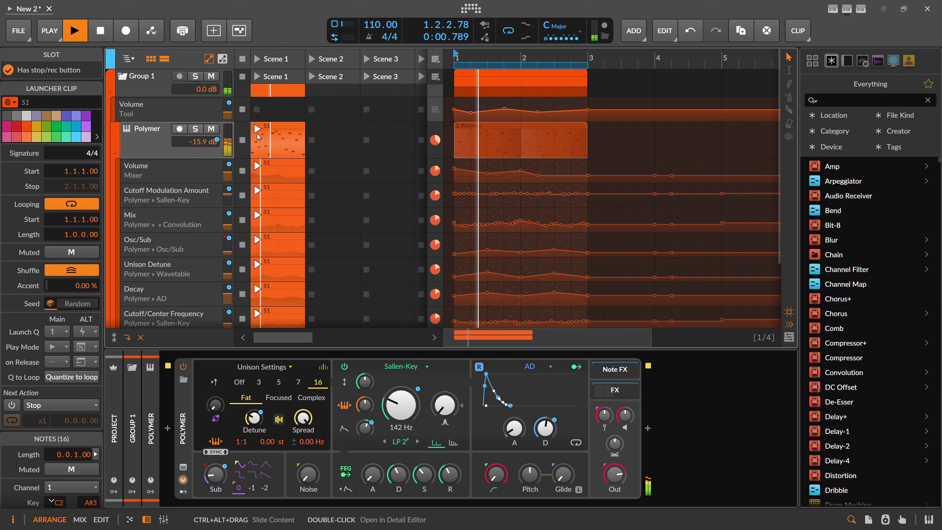
key(space)
Delete the group's Tool Volume automation points and set the remaining point at bar 1 to -0.1 dB
drag(452, 101, 617, 117)
key(Delete)
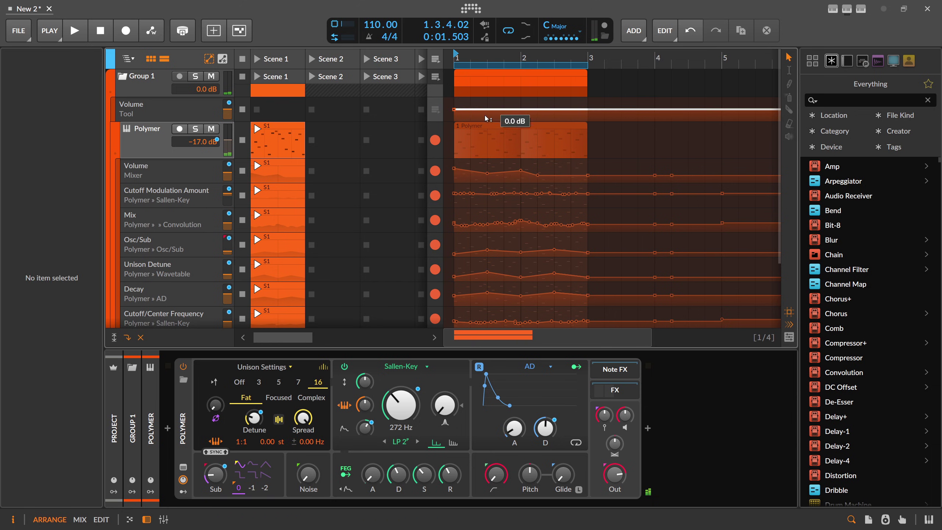
drag(454, 109, 454, 109)
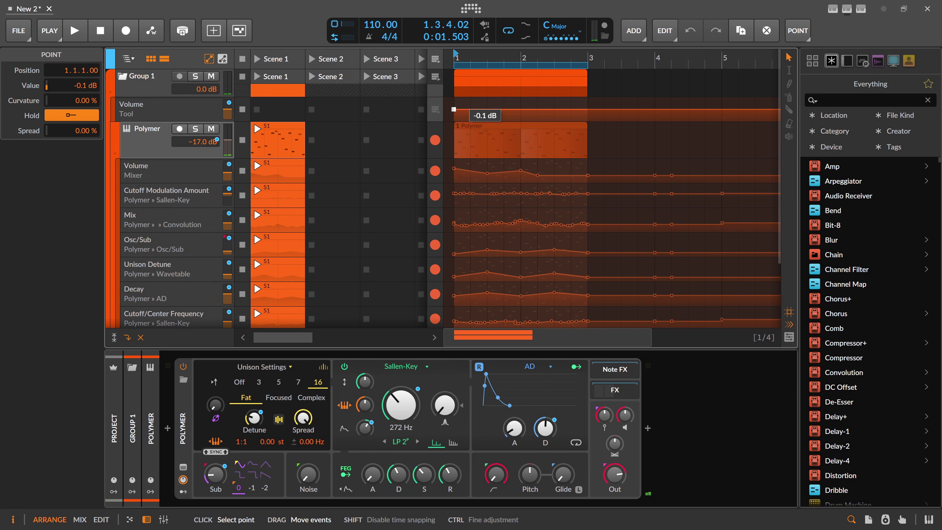
Play the Polymer launcher clip, return the track's playback to the arranger timeline, and launch the Scene 1 clip again
key(space)
click(275, 137)
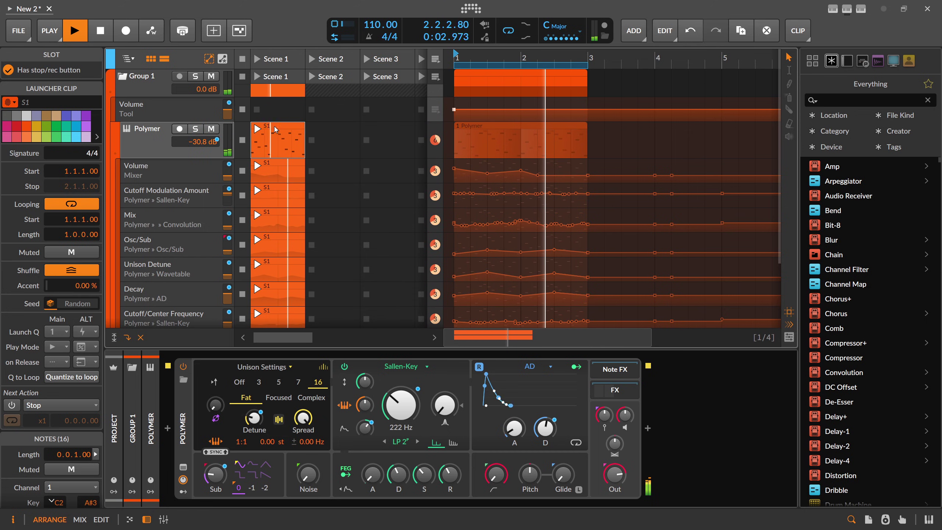
click(435, 139)
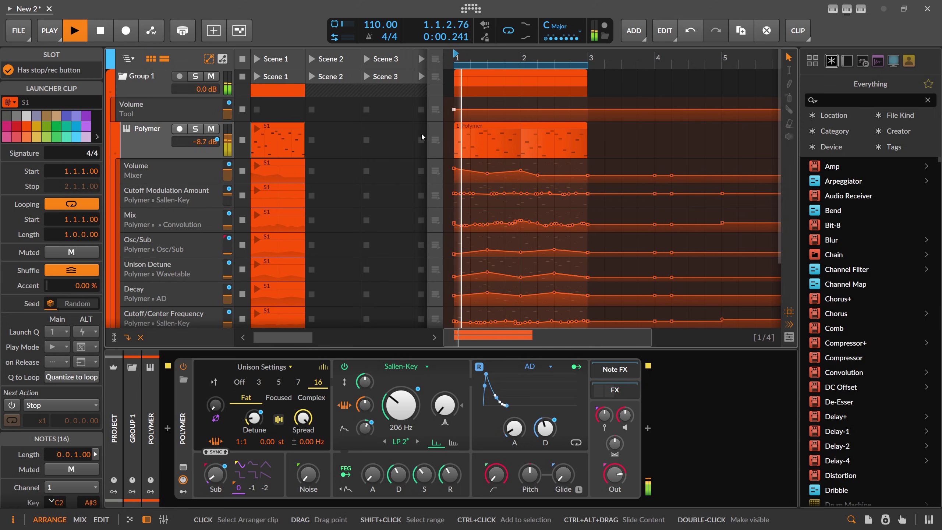
click(264, 135)
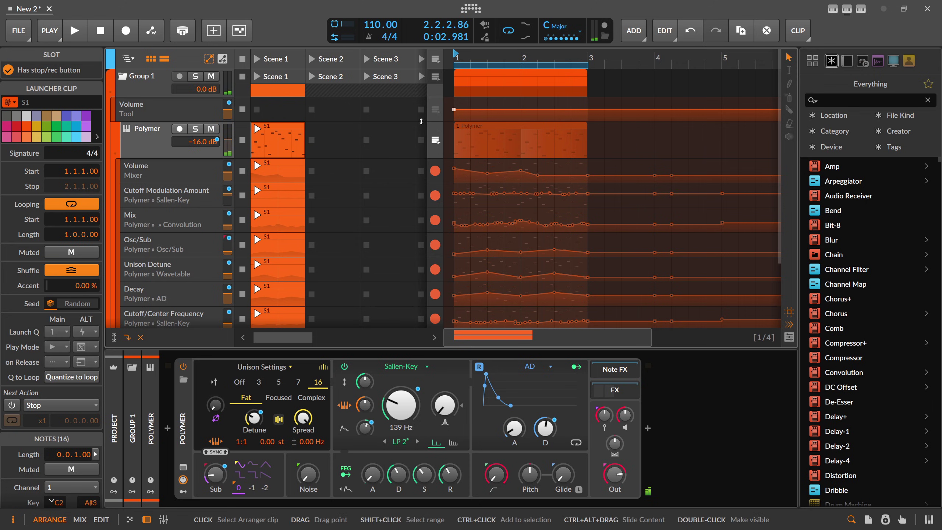
Hide the clip launcher and look over the return-to-arranger controls at the start of the timeline
click(151, 59)
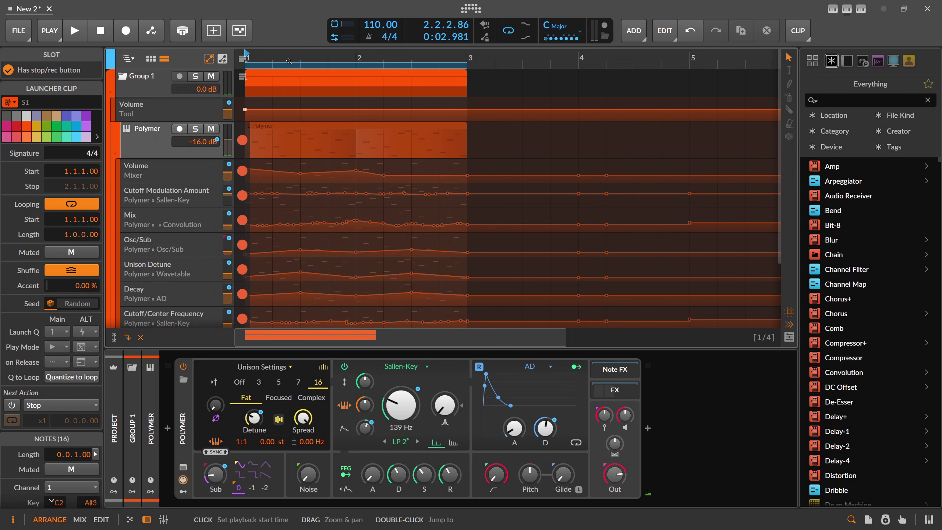
drag(303, 57, 303, 86)
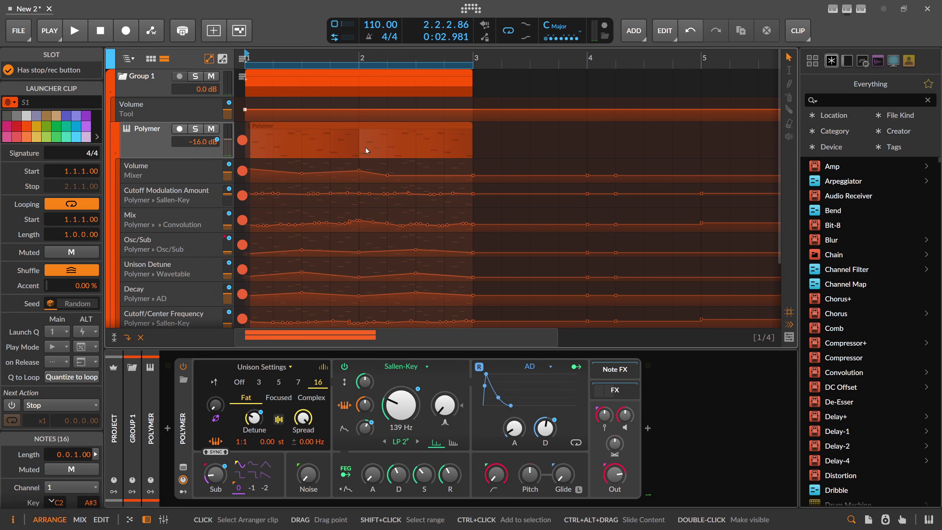
click(247, 147)
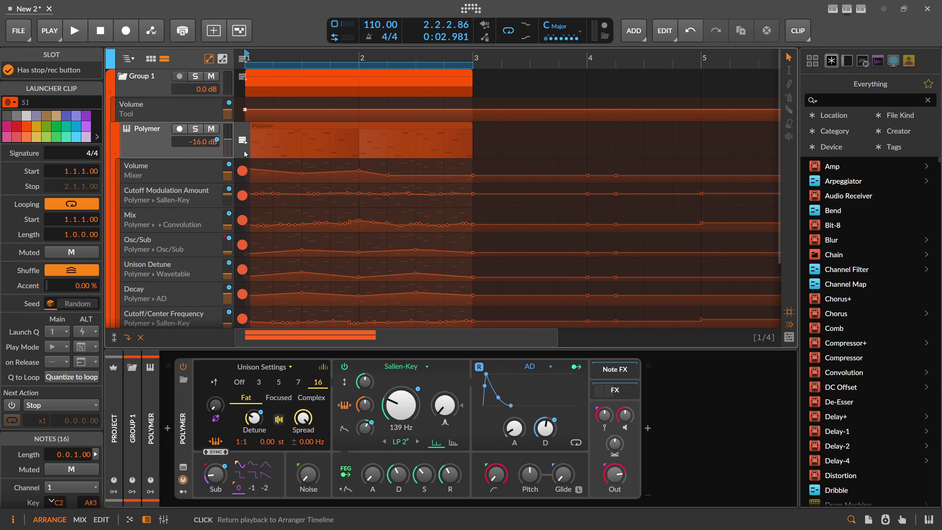
mouse_move(254, 55)
mouse_down()
mouse_move(254, 75)
mouse_move(242, 42)
mouse_up()
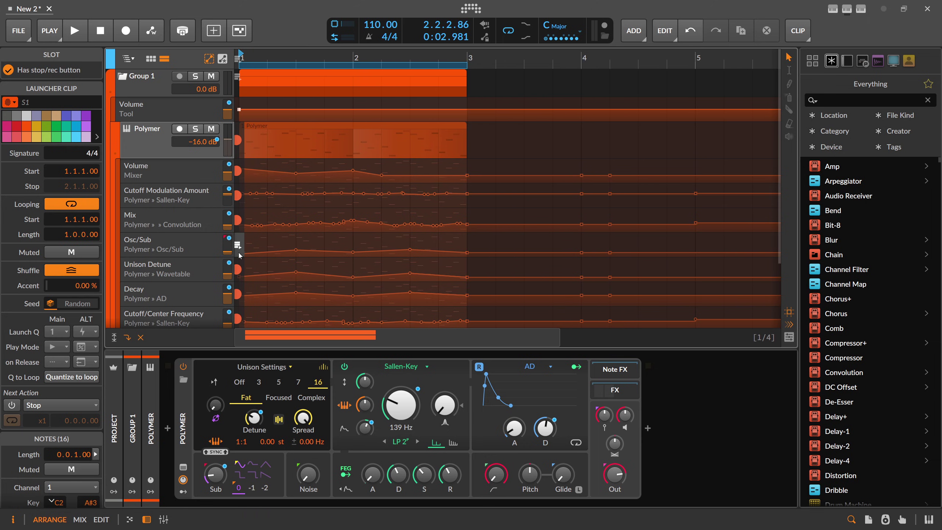
drag(287, 55, 355, 58)
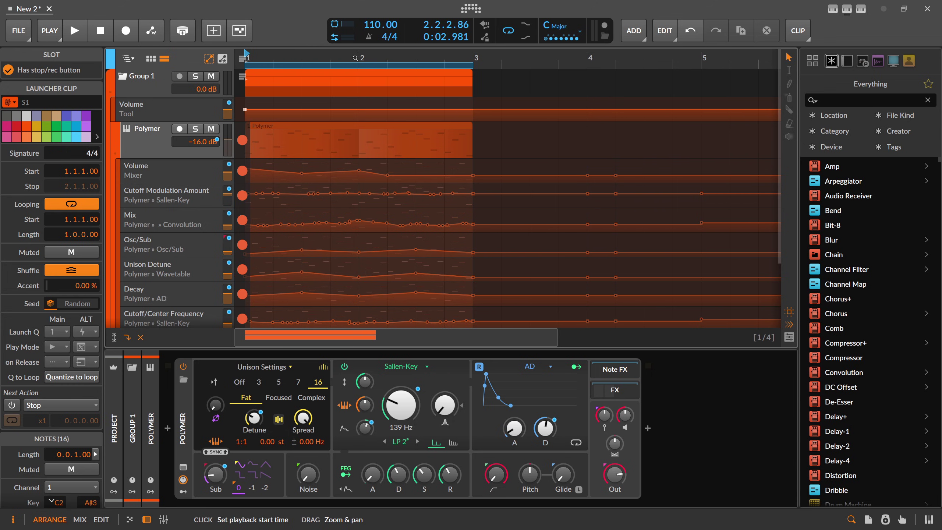
drag(248, 57, 248, 151)
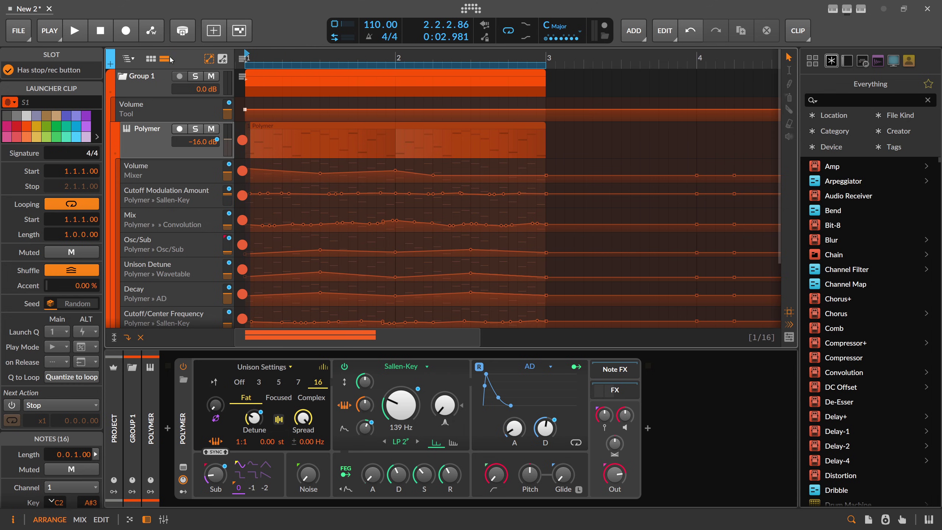
Show the clip launcher, launch the Polymer Scene 1 clip, toggle the track's return to the arranger timeline during playback, and stop
click(150, 58)
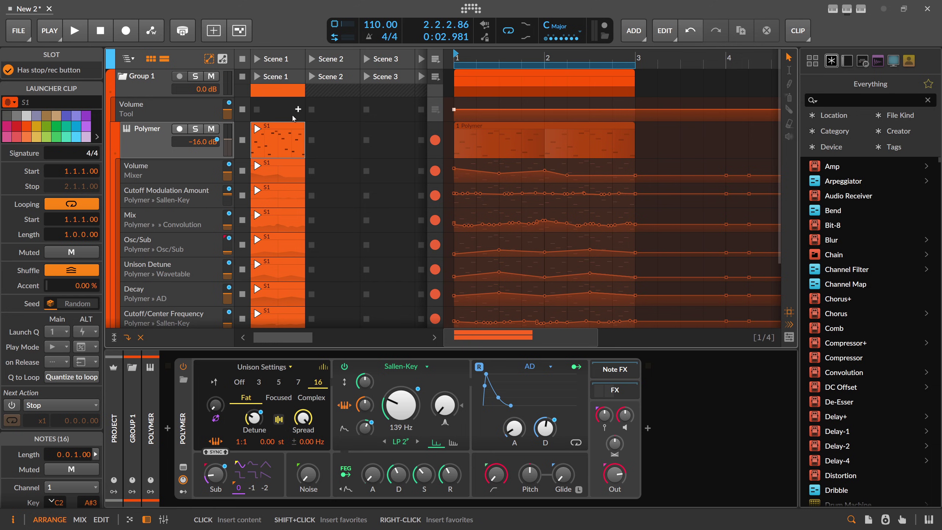
click(257, 134)
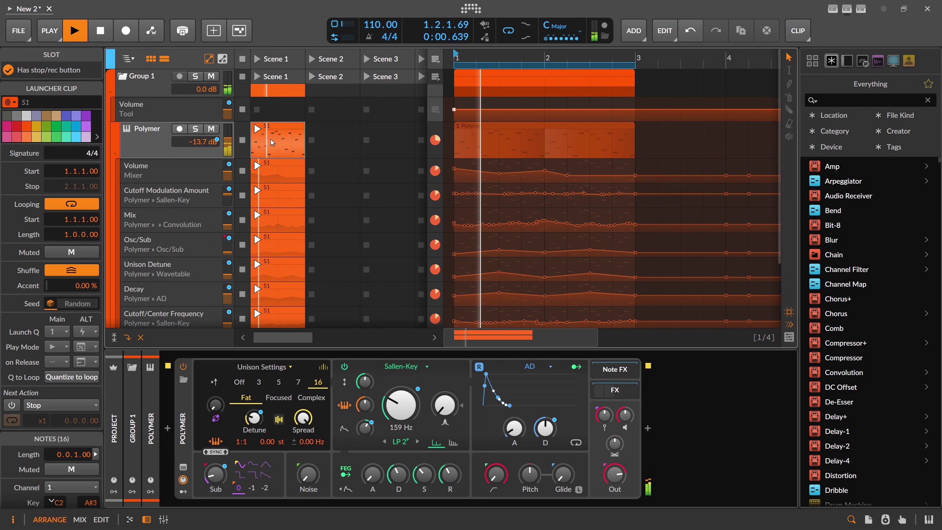
click(436, 142)
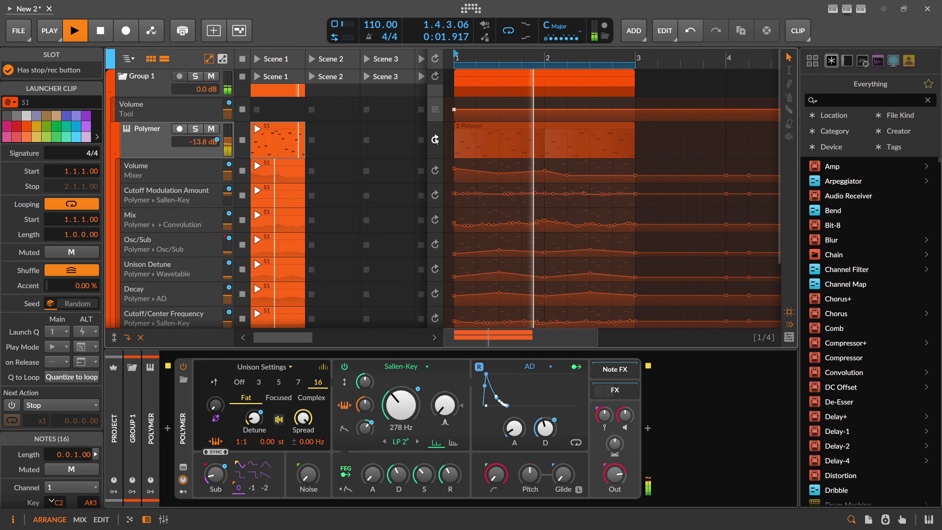
click(435, 140)
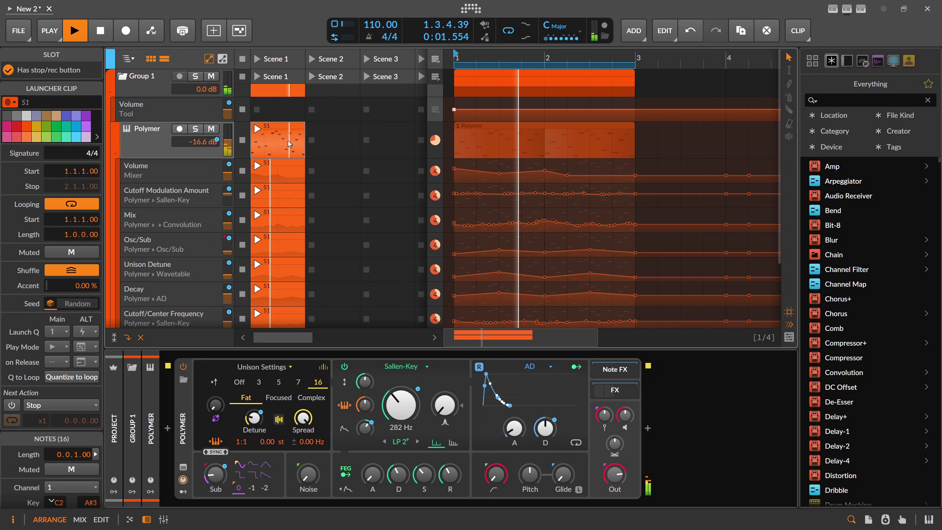
key(space)
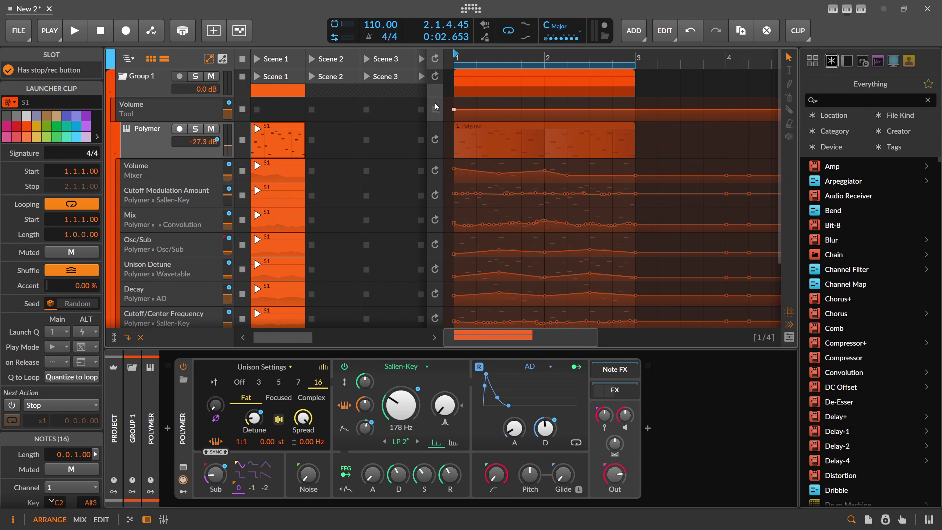
Return Group 1's playback to the arranger timeline and hide the clip launcher
click(435, 77)
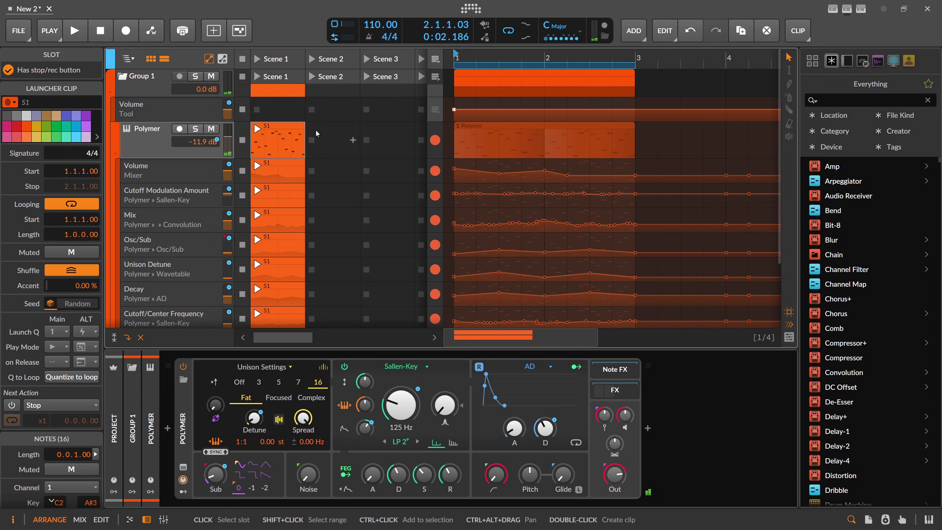
click(151, 58)
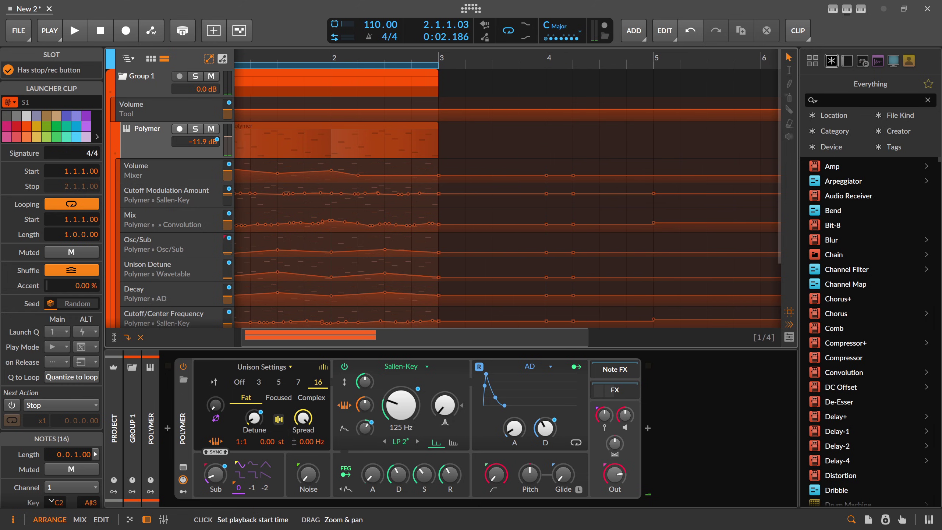
drag(260, 58, 260, 77)
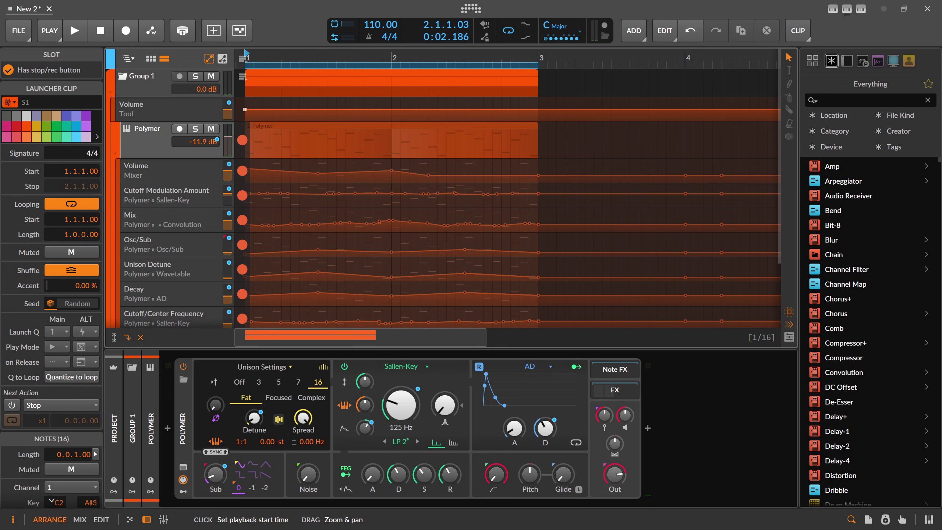
click(303, 418)
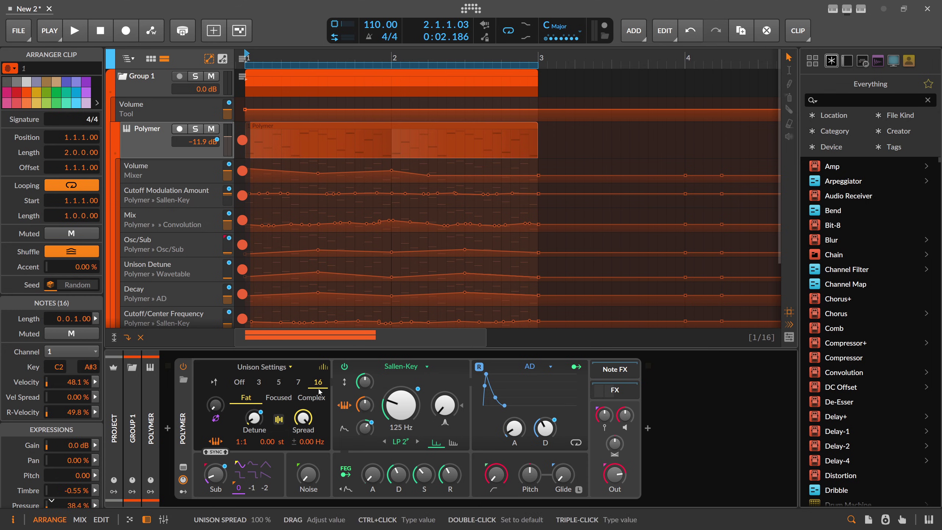
mouse_move(254, 58)
mouse_down()
mouse_move(254, 49)
mouse_move(262, 59)
mouse_up()
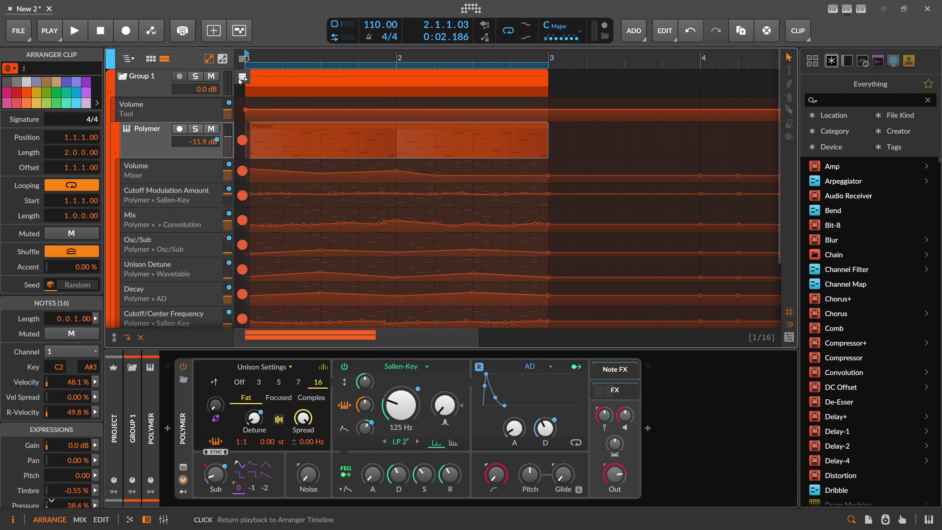
drag(277, 58, 277, 56)
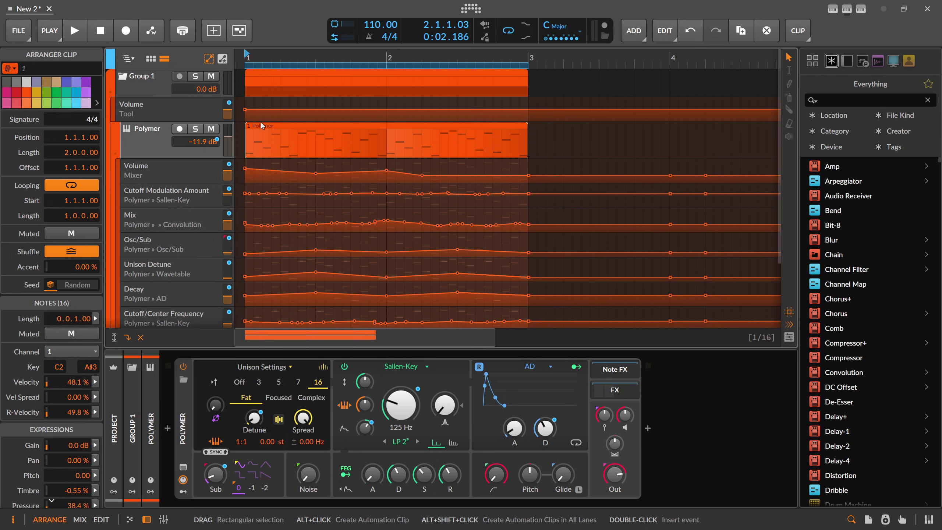
Briefly open the Polymer arranger clip in the editor, return to the arranger, and collapse the Polymer track's automation lanes
double_click(261, 128)
key(Tab)
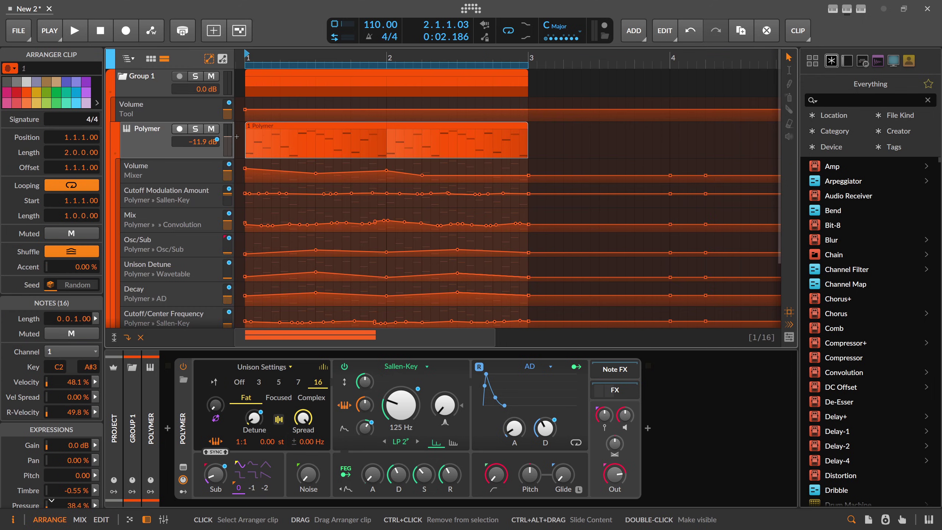
click(116, 156)
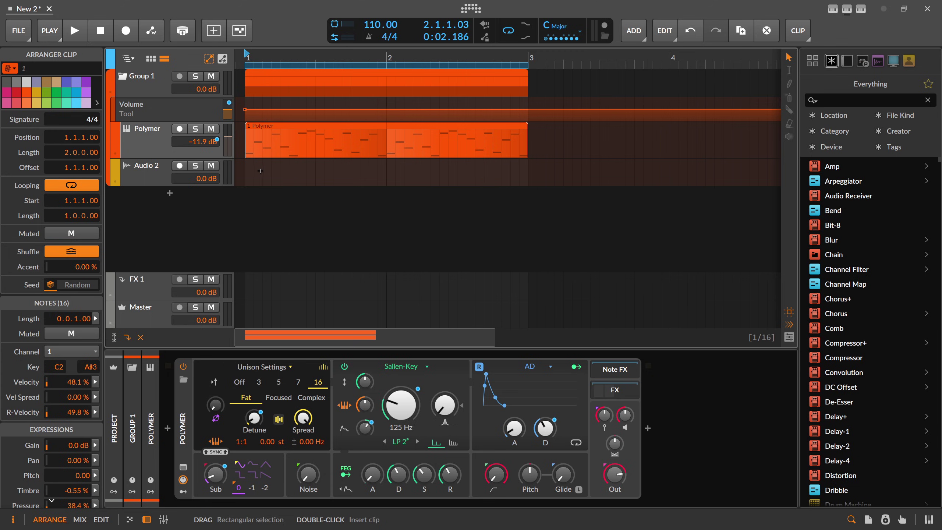
Delete the Audio 2 track and add a new audio track below the group
click(156, 173)
key(Delete)
right_click(175, 180)
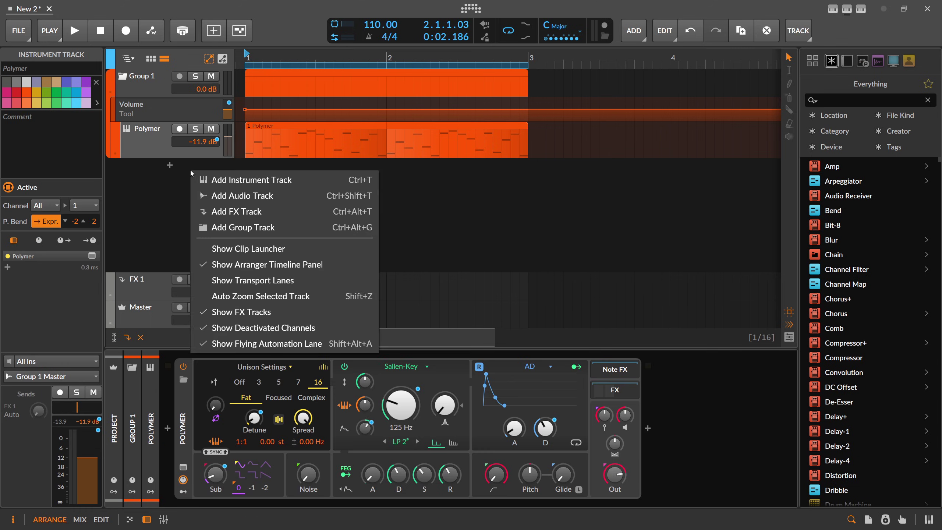
click(204, 196)
Insert the DNB-Drums-Roller18-173bpm sample into the new track's Scene 1 slot and move it to bar 1 of the arranger
click(152, 60)
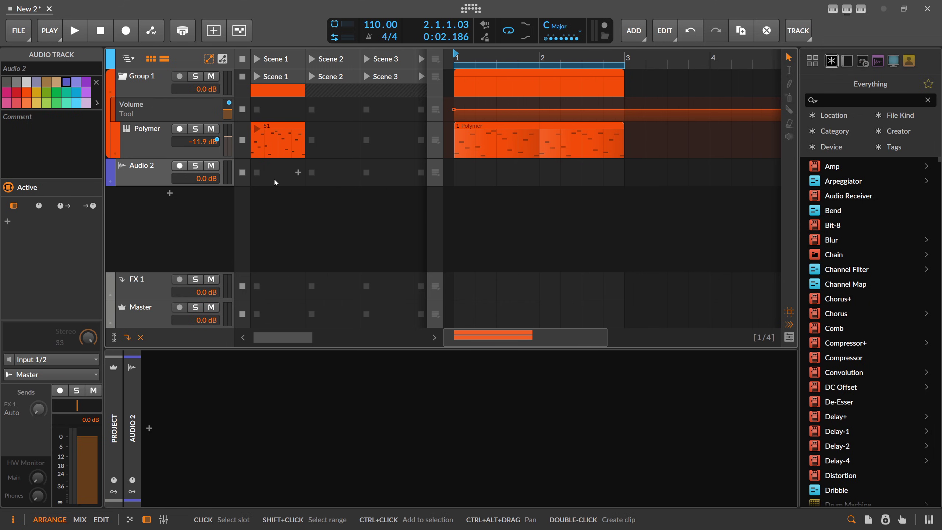
click(298, 173)
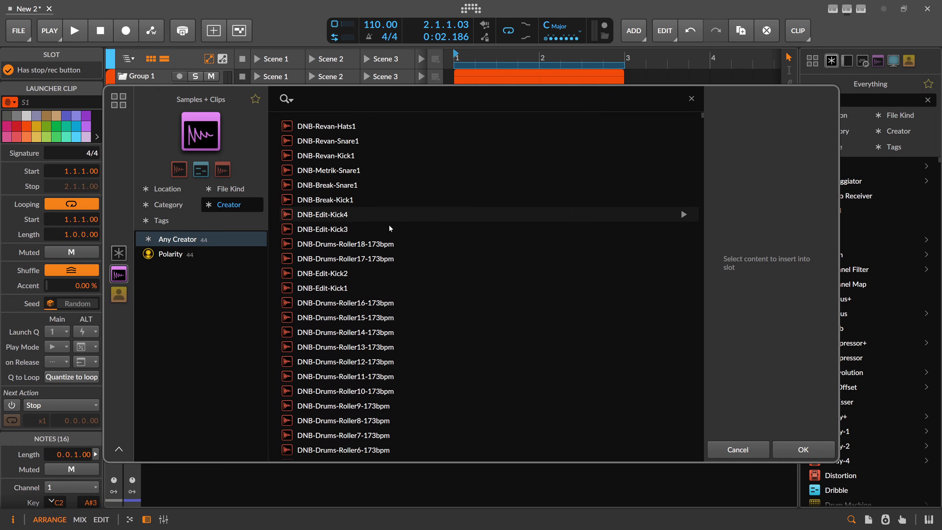
double_click(373, 245)
drag(277, 175, 454, 178)
click(150, 61)
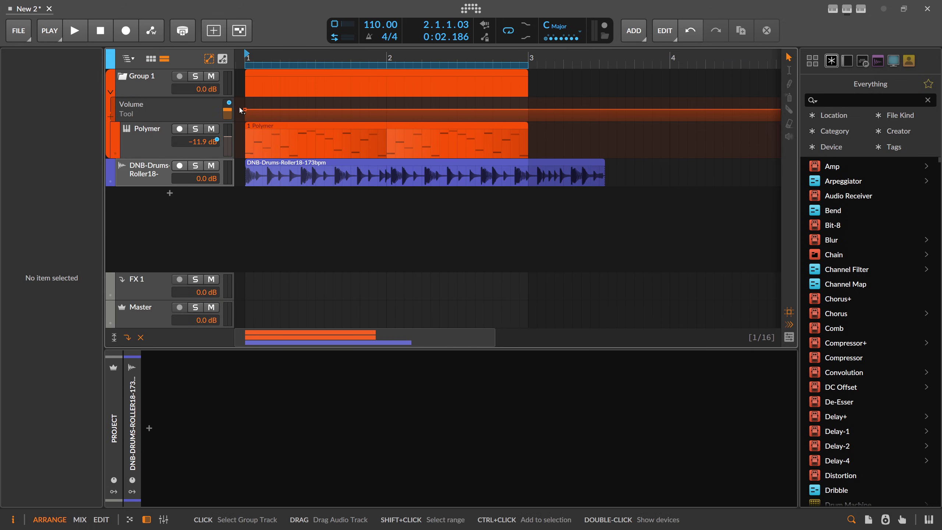
Open the Polymer and drum arranger clips together in the detail editor and look through its layered note and audio views
click(265, 128)
shift+click(281, 162)
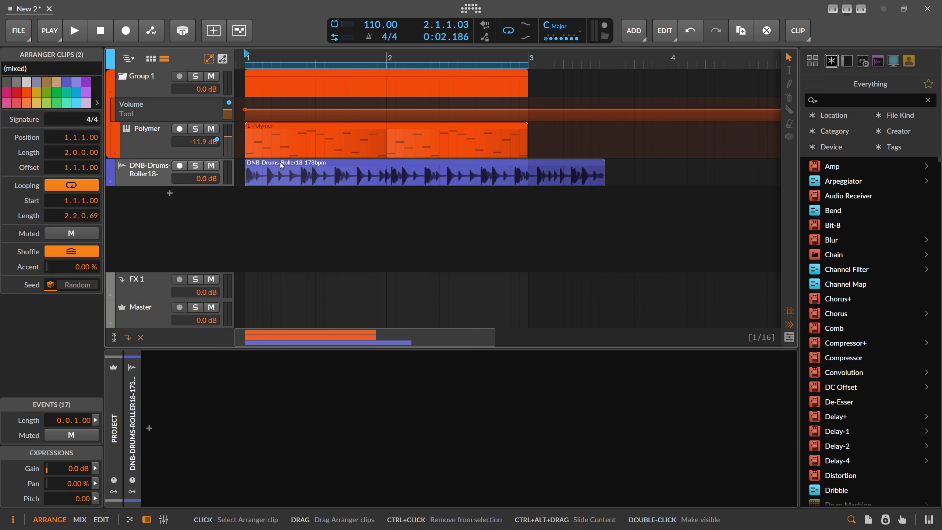
key(alt+3)
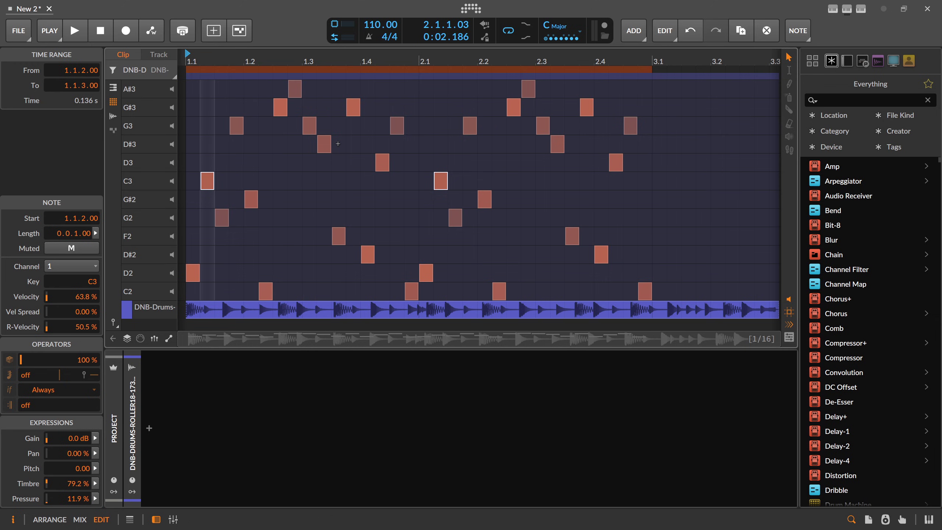
drag(192, 60, 231, 60)
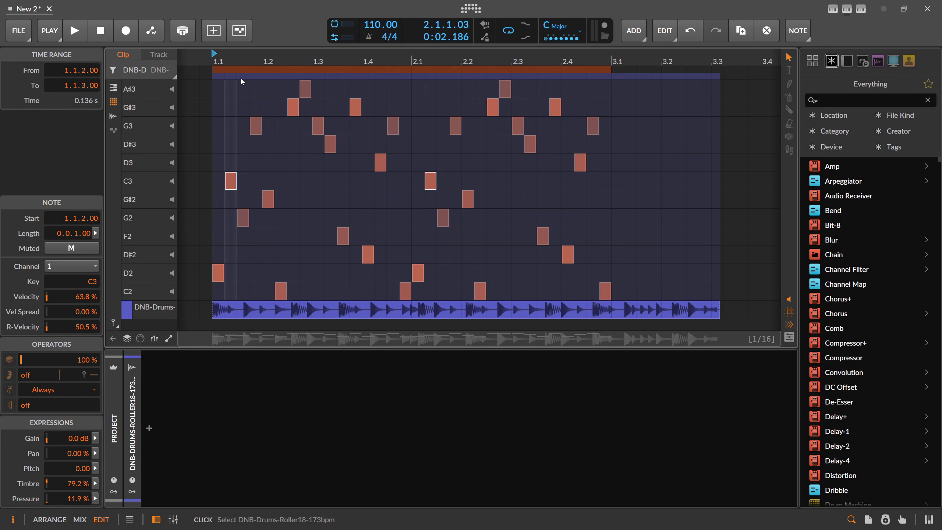
click(113, 91)
click(112, 116)
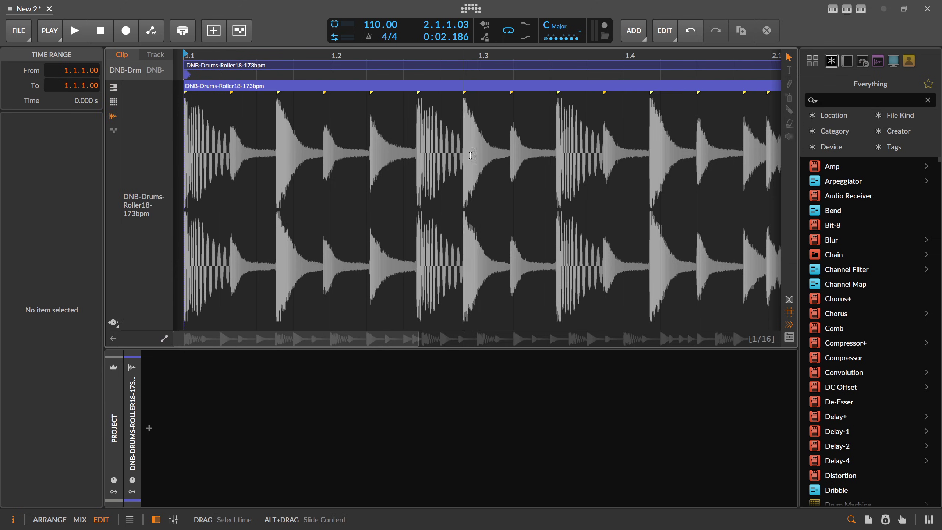
drag(384, 57, 384, 52)
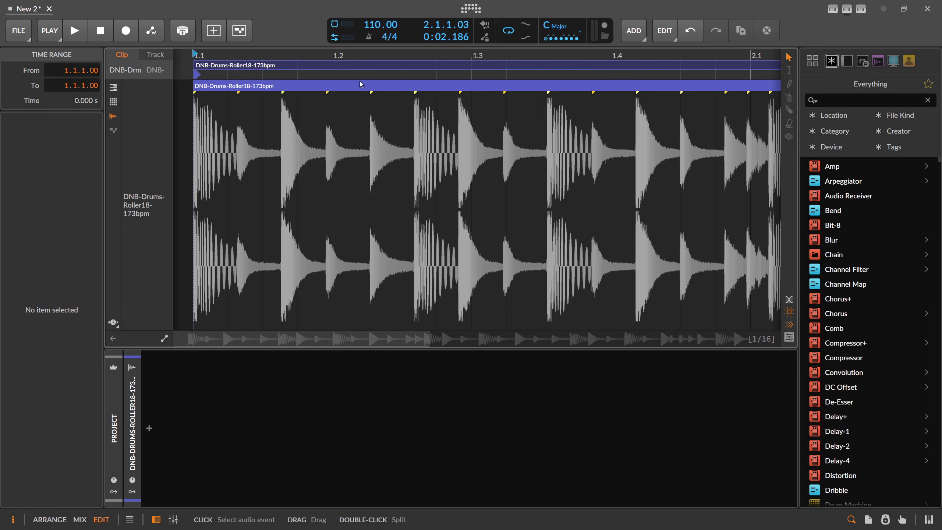
Navigate to the previous editor content, look at the Polymer S1 clip's automation, drum and piano roll editors, and return to the arranger
click(113, 339)
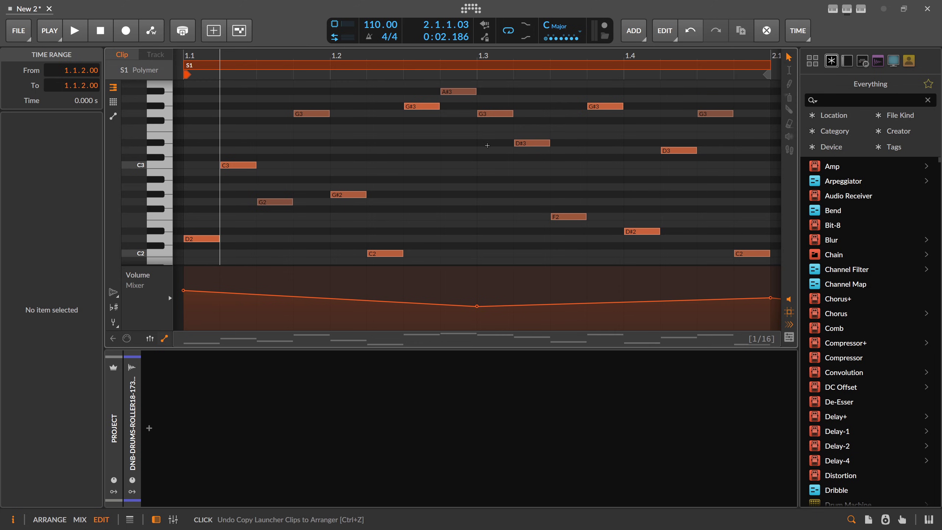
click(114, 116)
click(113, 101)
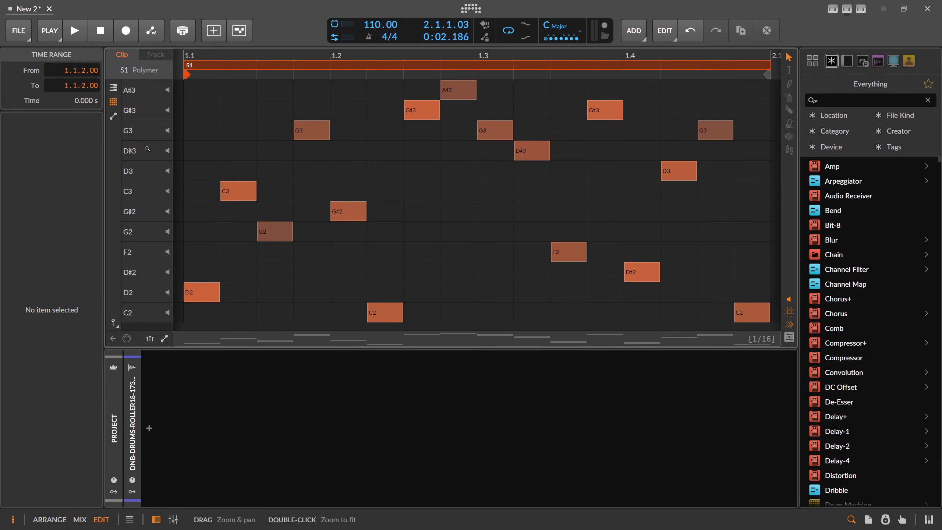
click(112, 88)
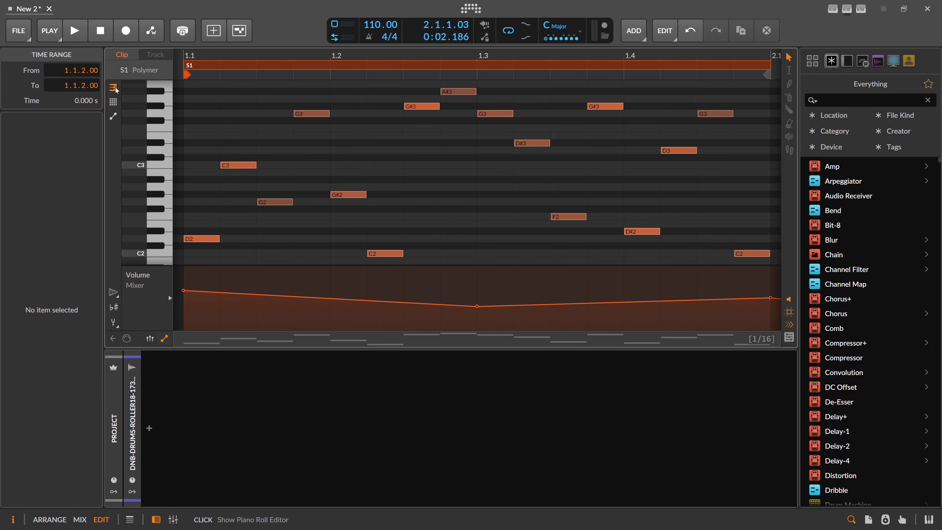
key(Tab)
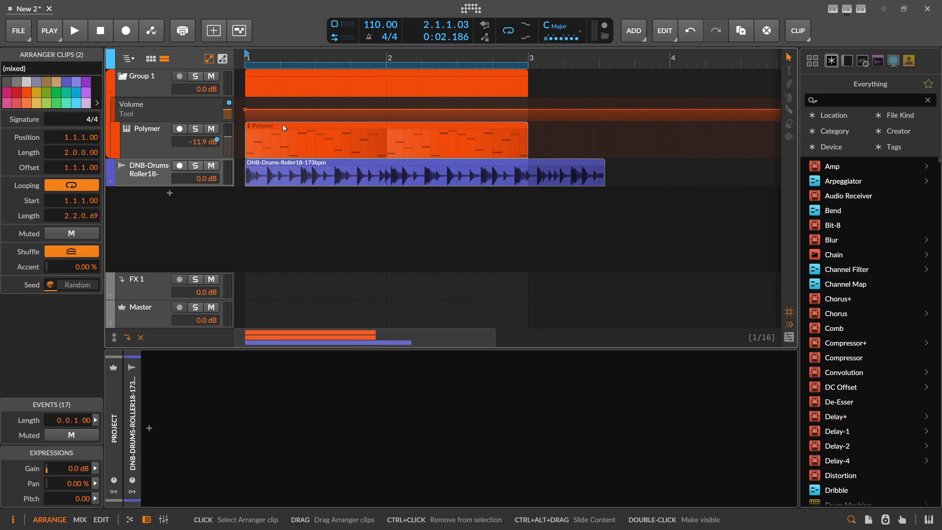
Reopen both arranger clips in the editor, switch to Track mode, navigate back to the S1 clip, and return to the arranger
click(283, 125)
shift+click(274, 164)
key(alt+3)
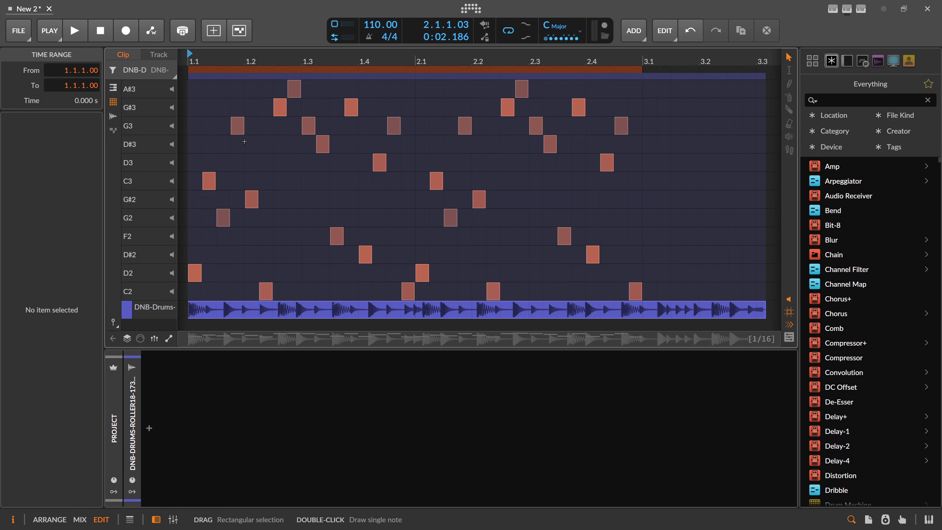
click(158, 60)
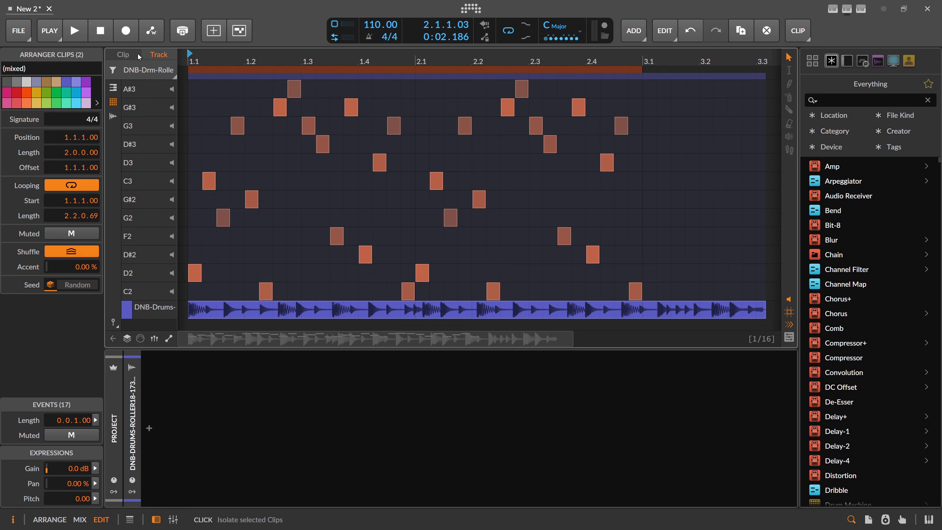
click(113, 339)
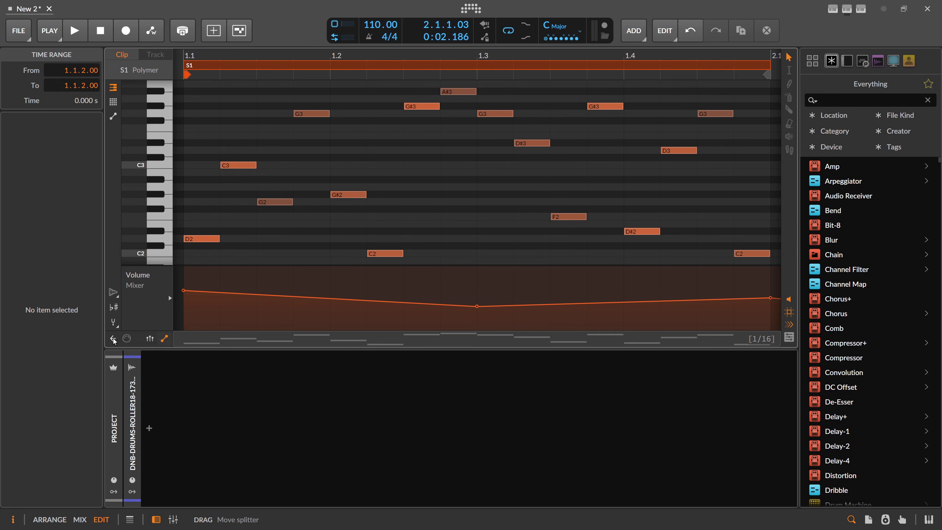
click(252, 220)
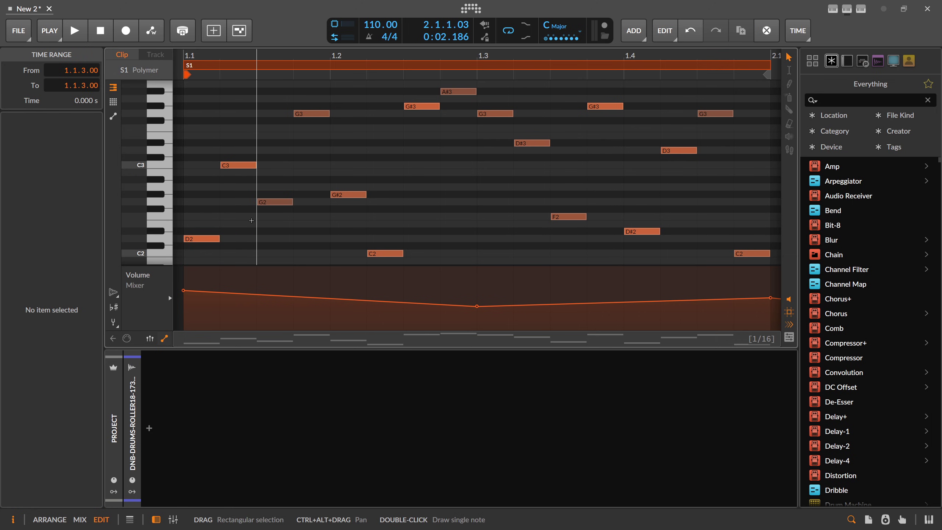
key(Tab)
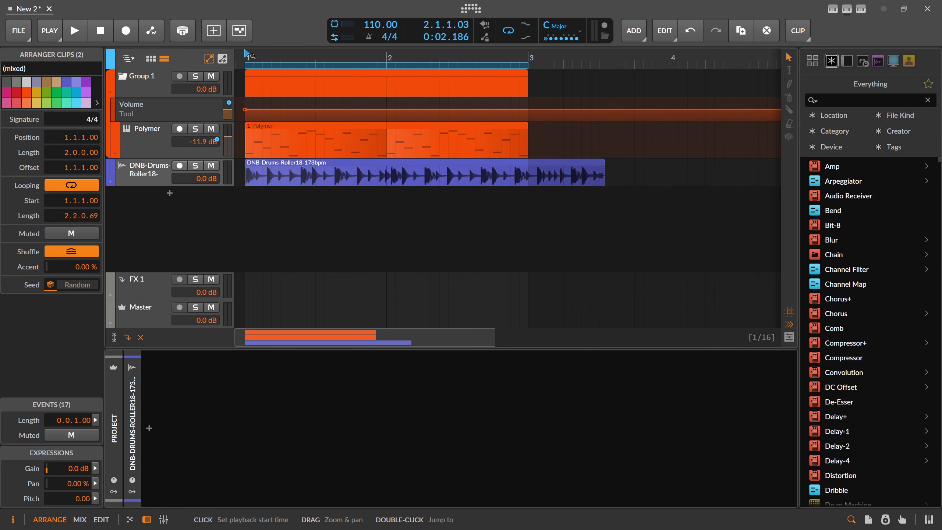
Collapse Group 1's automation lanes and select the group track to show its Tool device
mouse_move(250, 55)
mouse_down()
mouse_move(249, 70)
mouse_move(240, 60)
mouse_up()
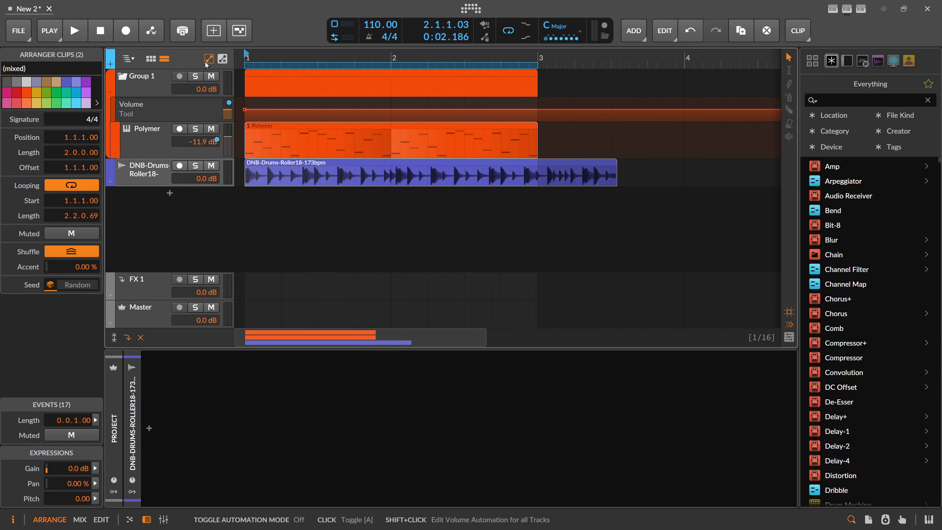
click(112, 92)
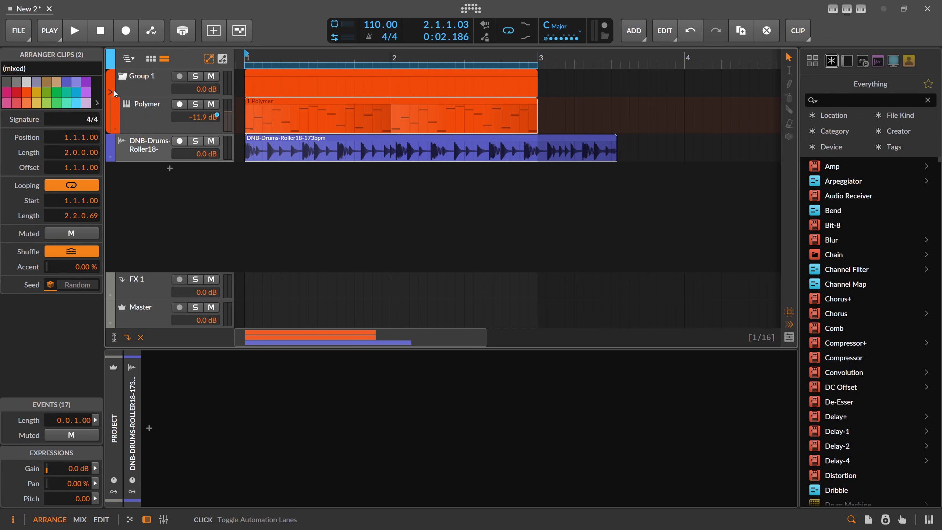
click(125, 89)
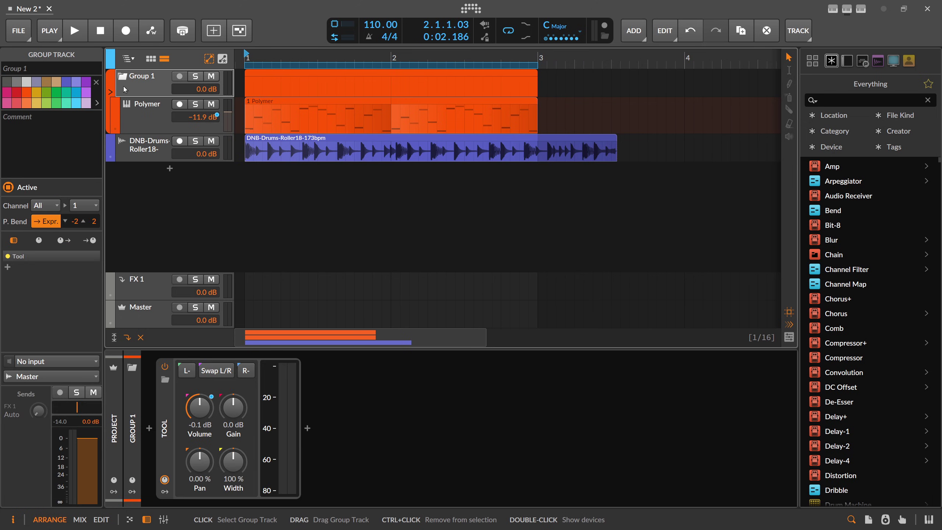